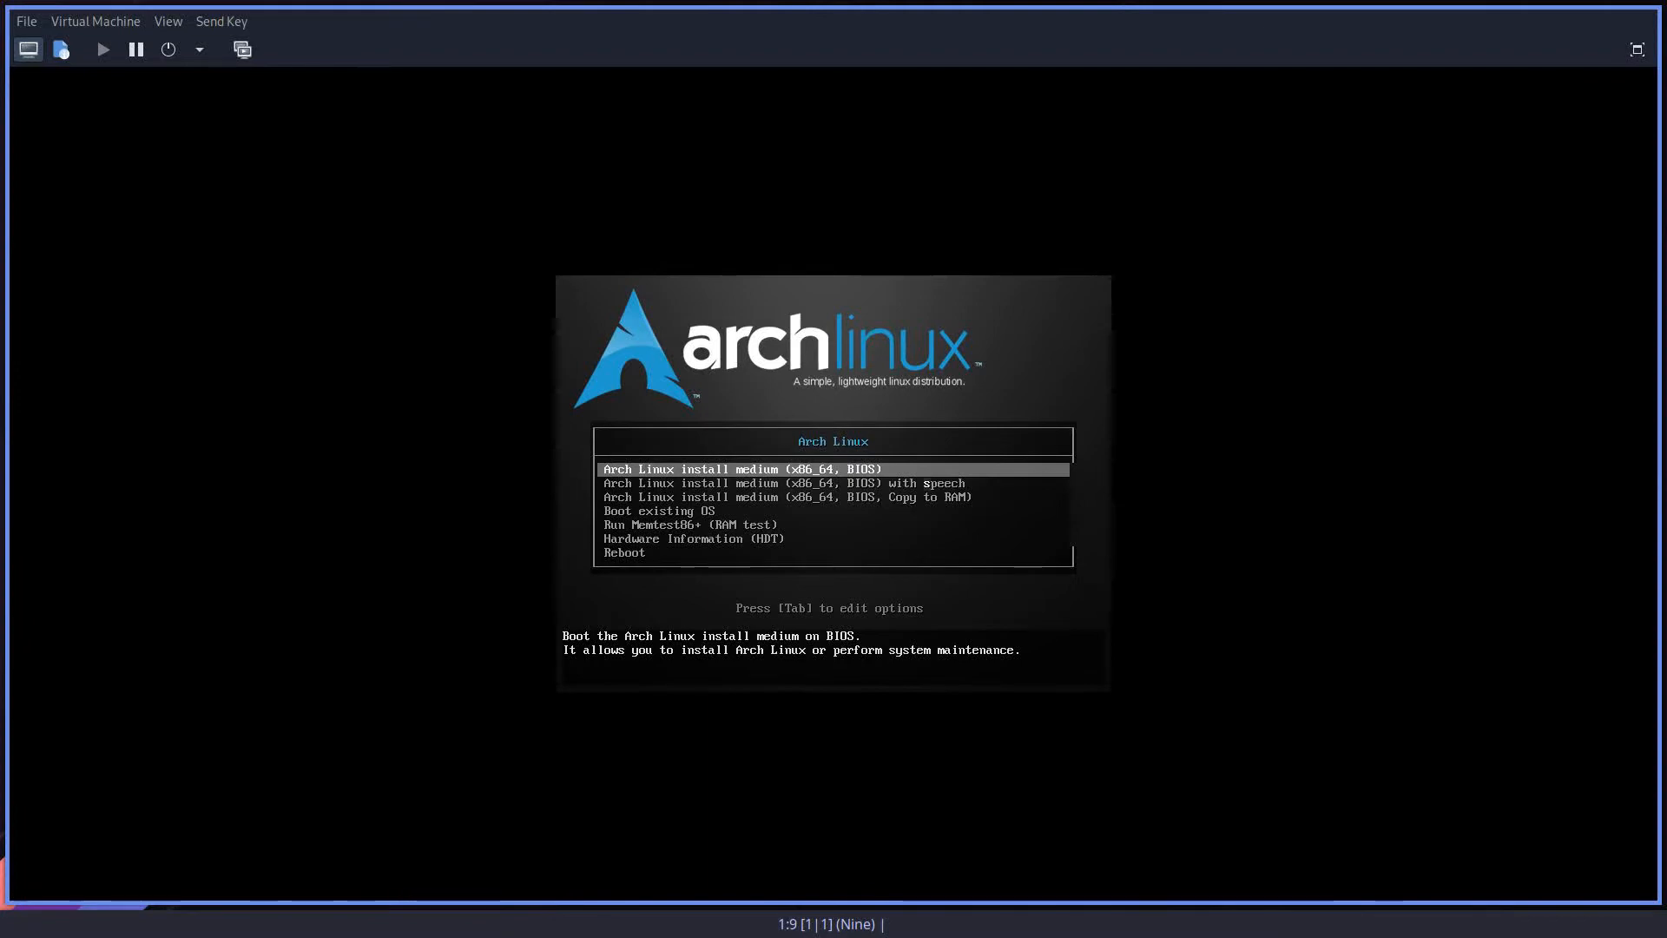
Step: Boot the virtual machine from the Arch Linux install medium (x86_64, BIOS)
key("Return")
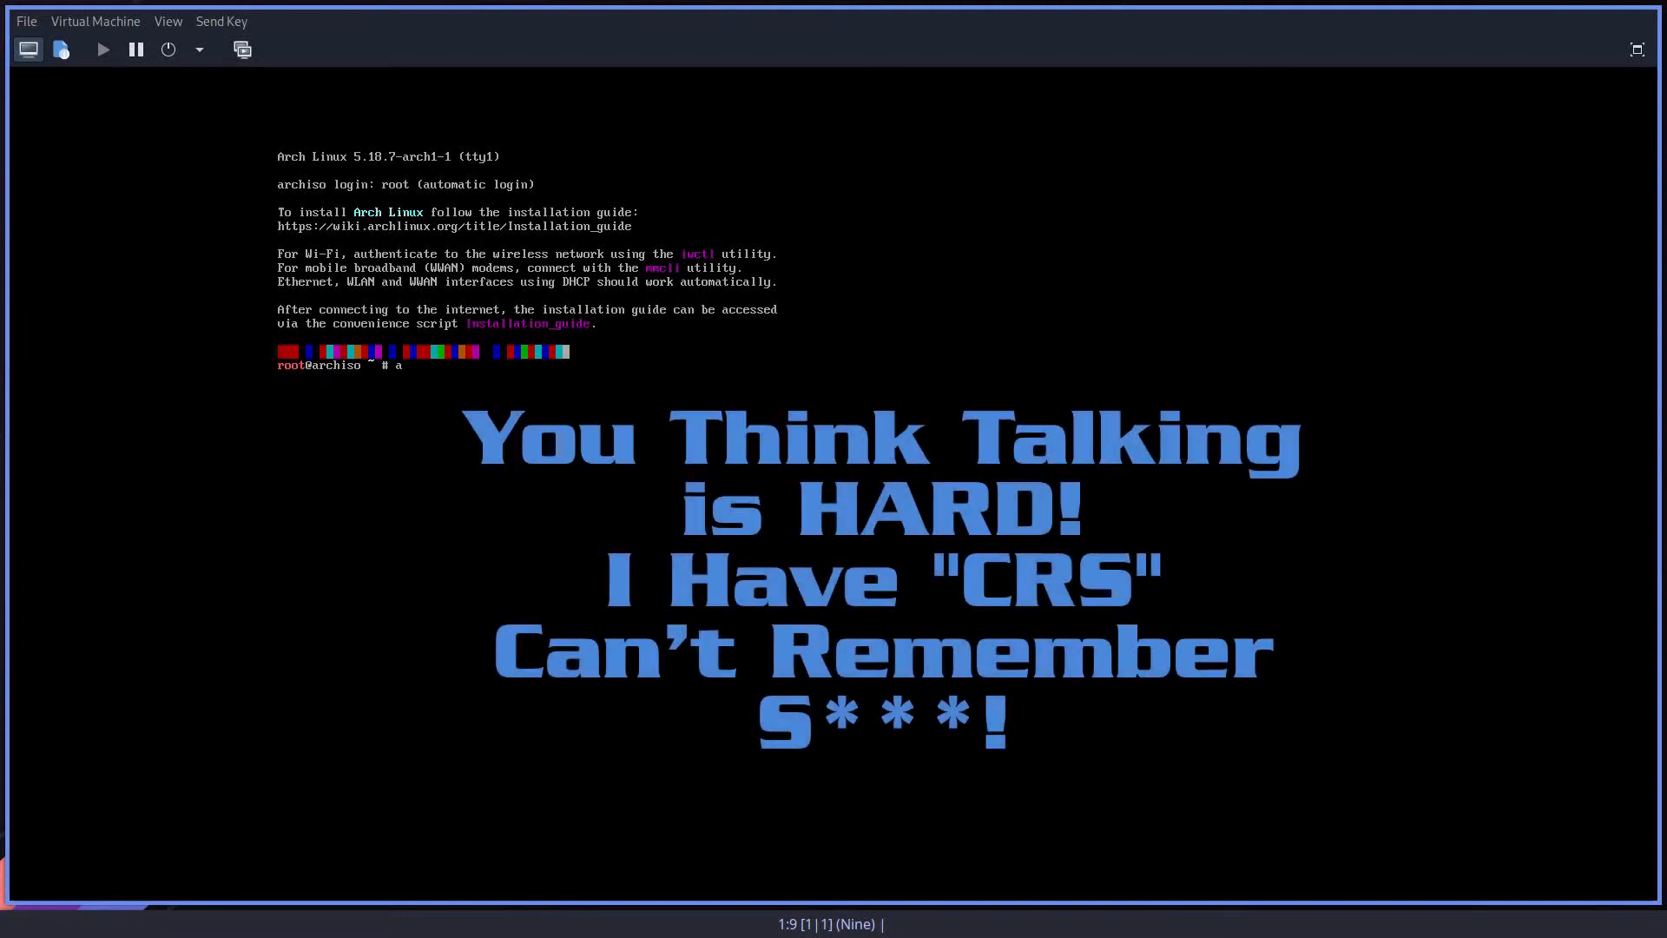
Step: Try to start the guided installer with the command archinstaller
type("installer")
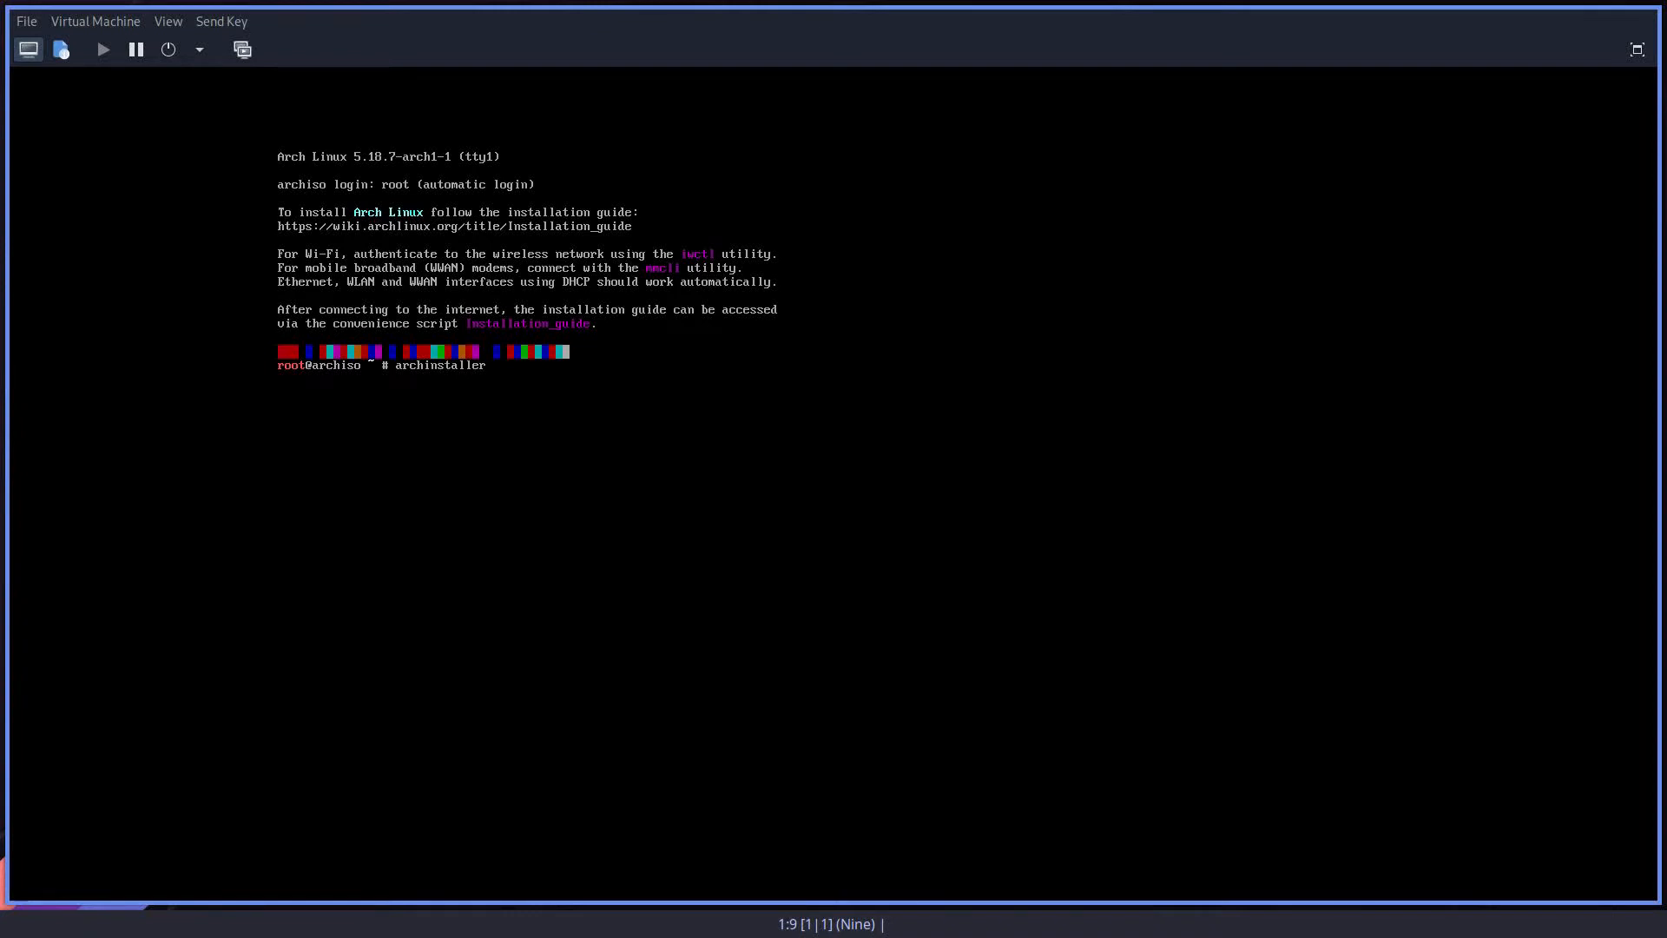
key("Return")
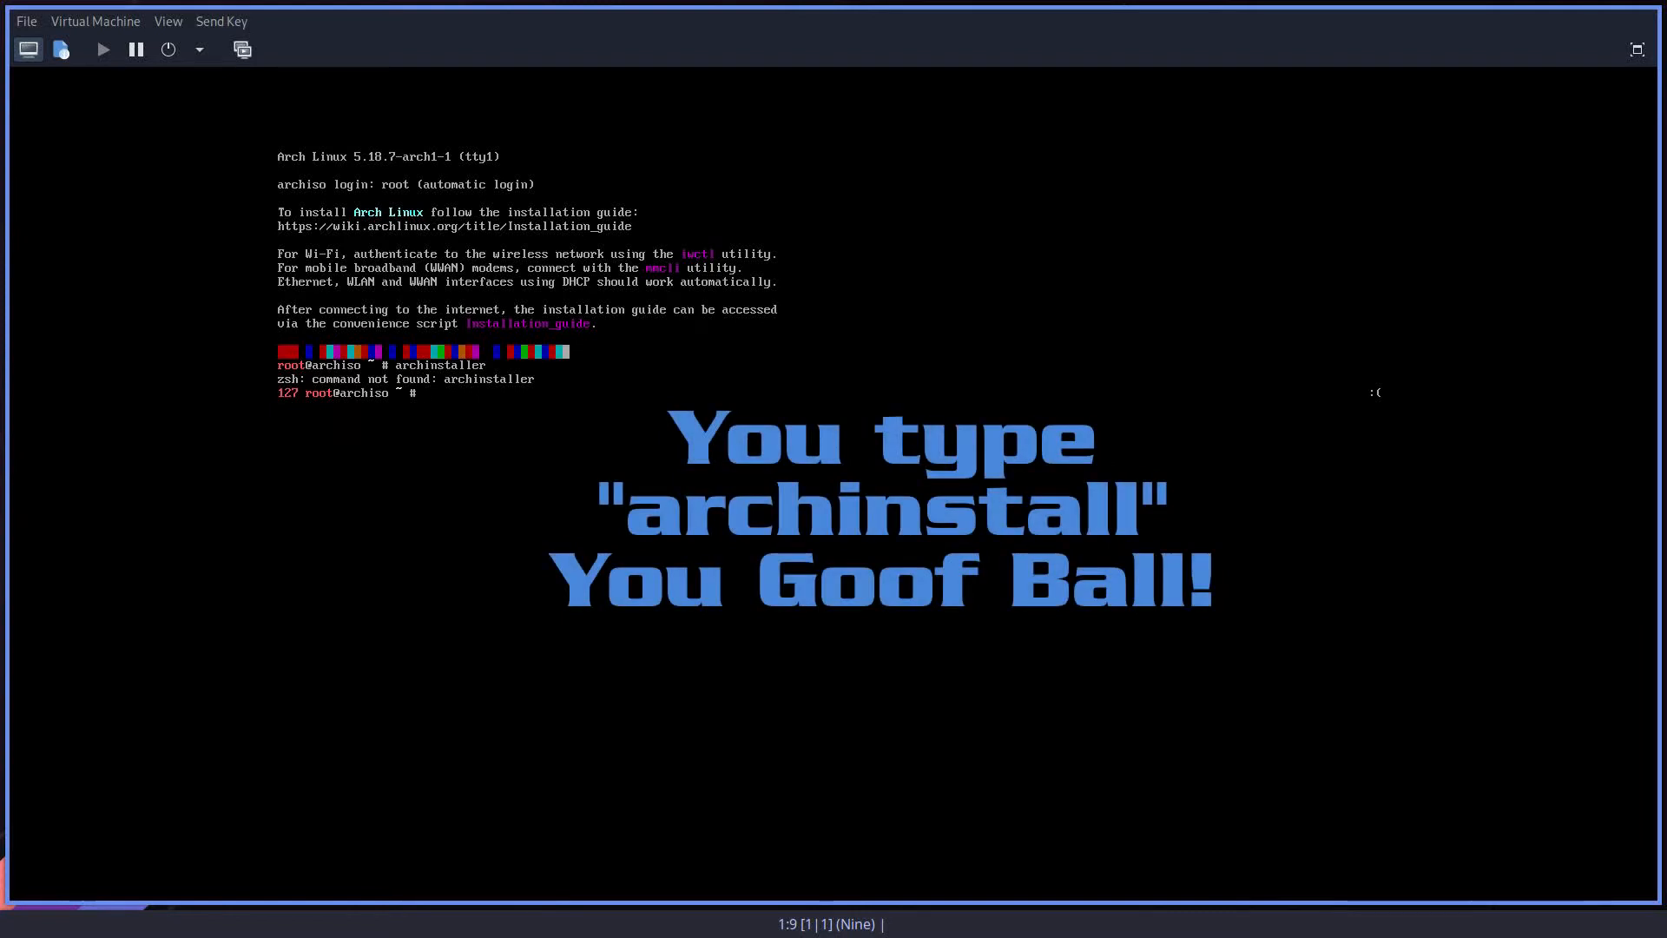
type("chinstaller")
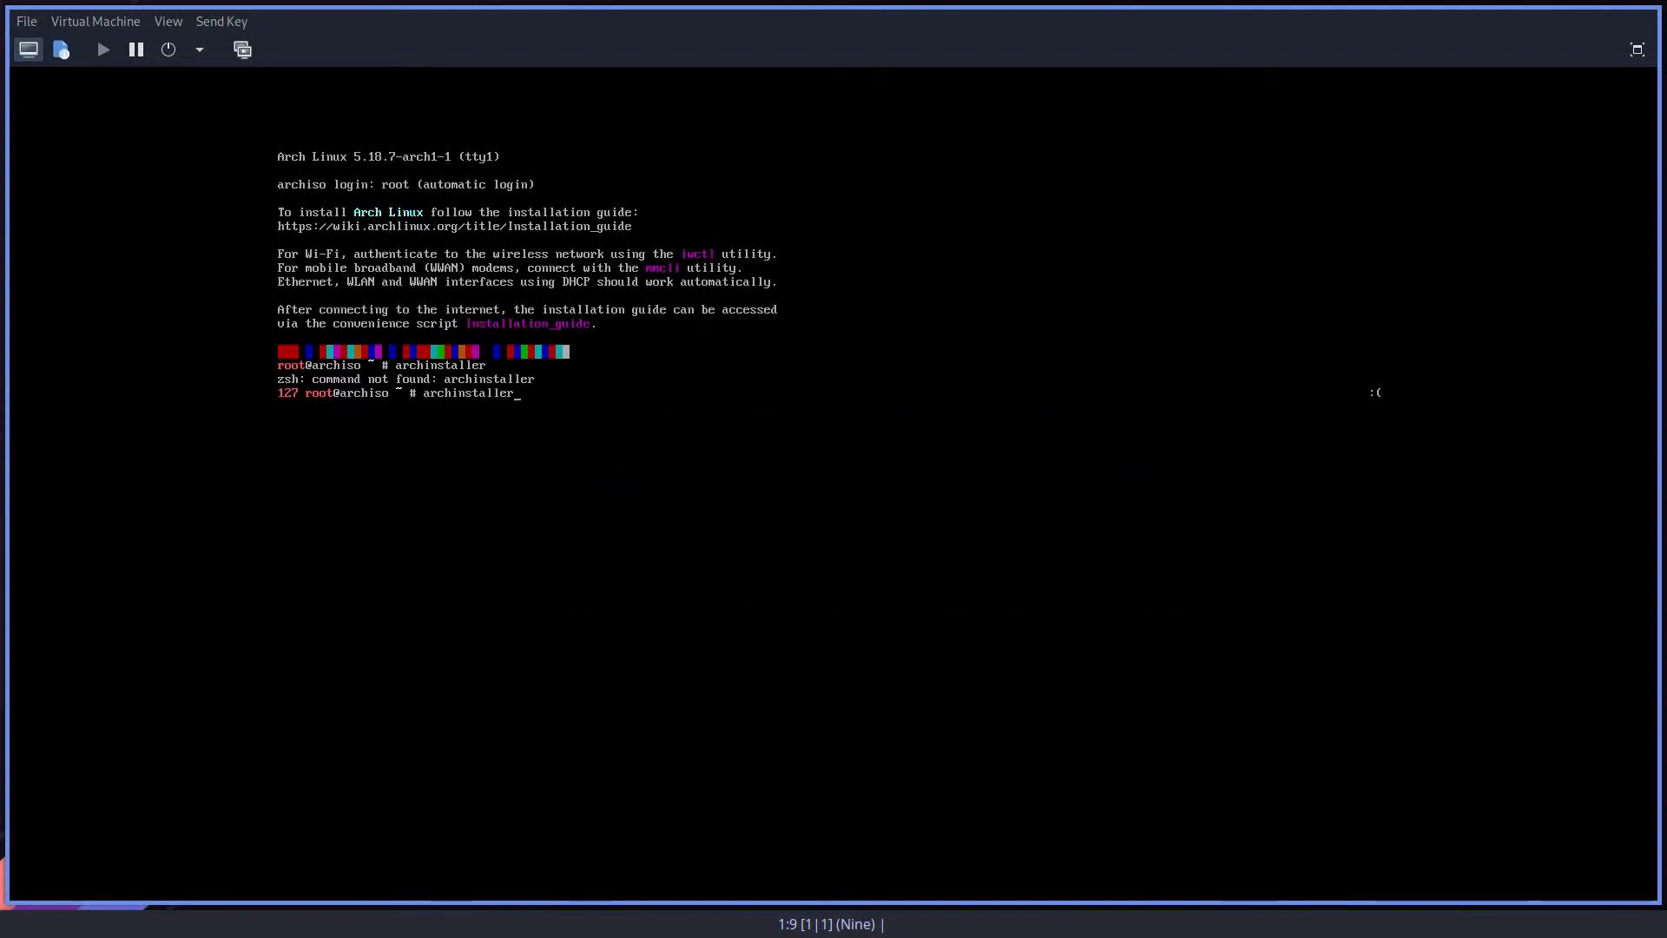
key("Return")
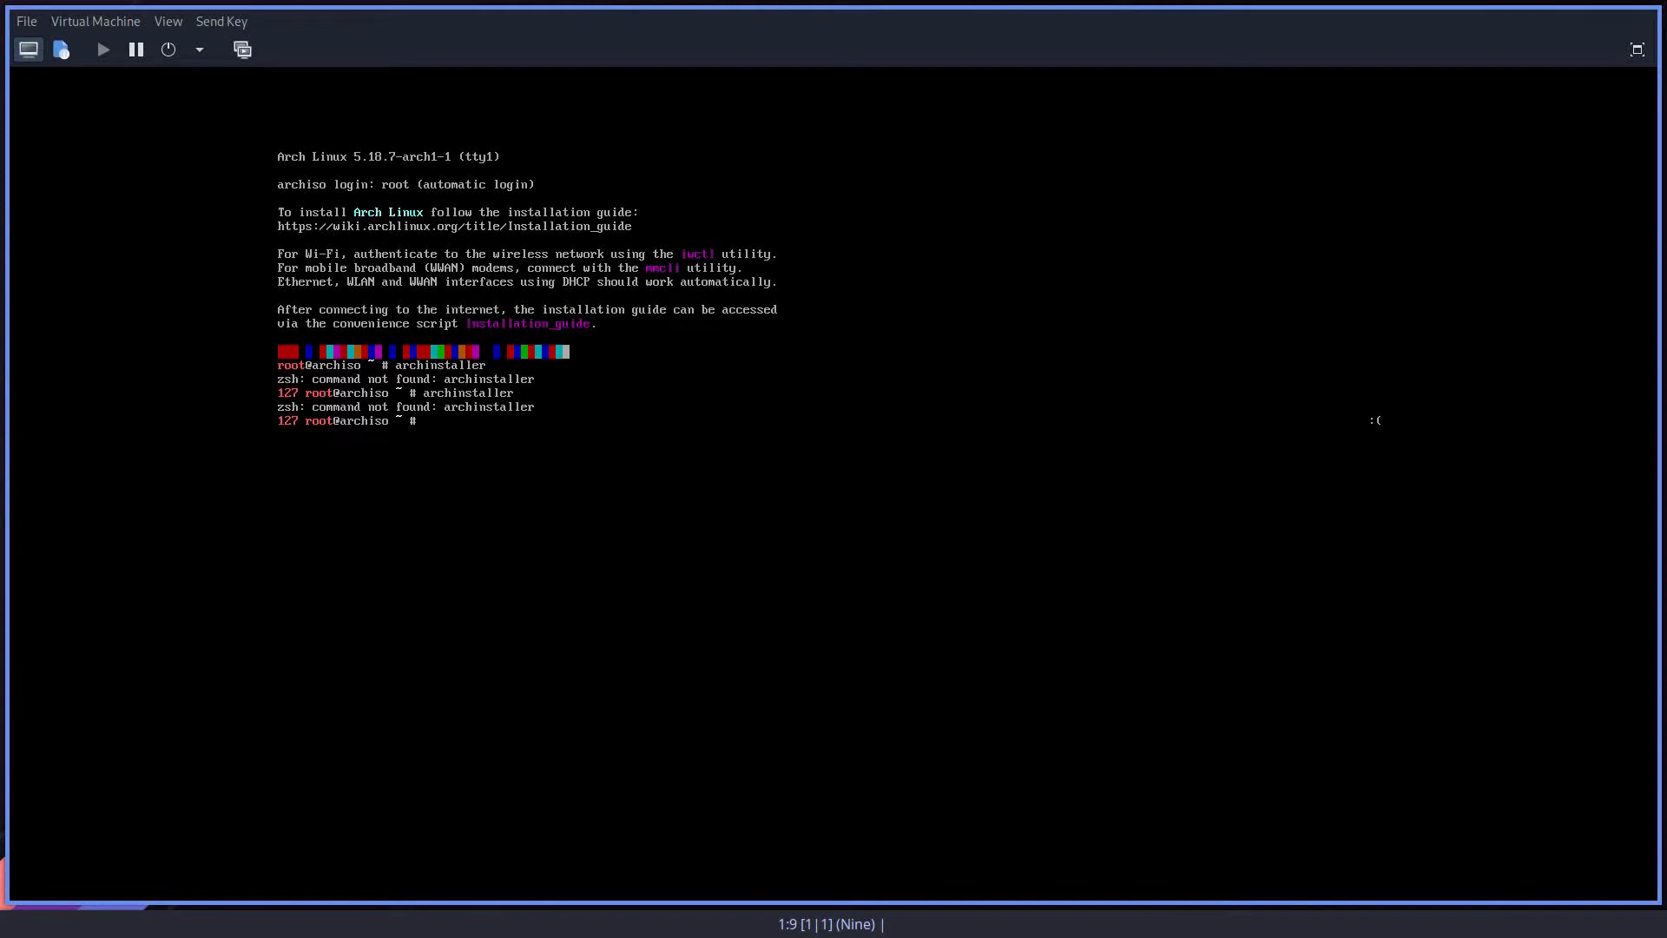
Step: Run archinstall and choose English as the Archinstall language
key("Up")
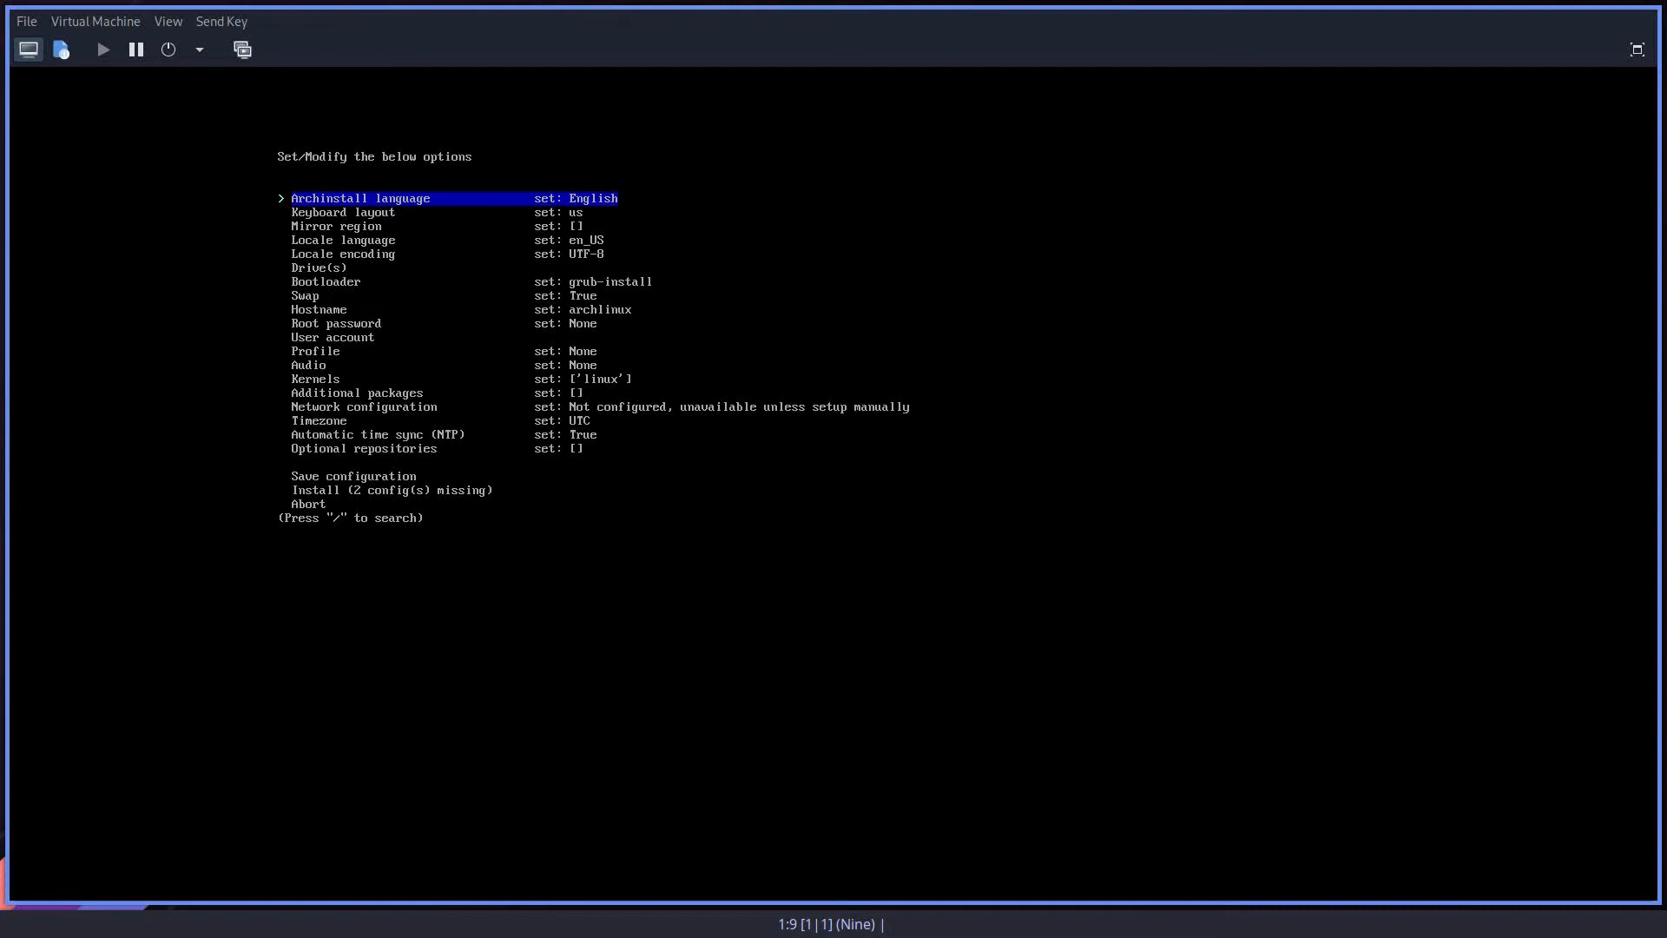
key("Down")
key("Up")
key("Return")
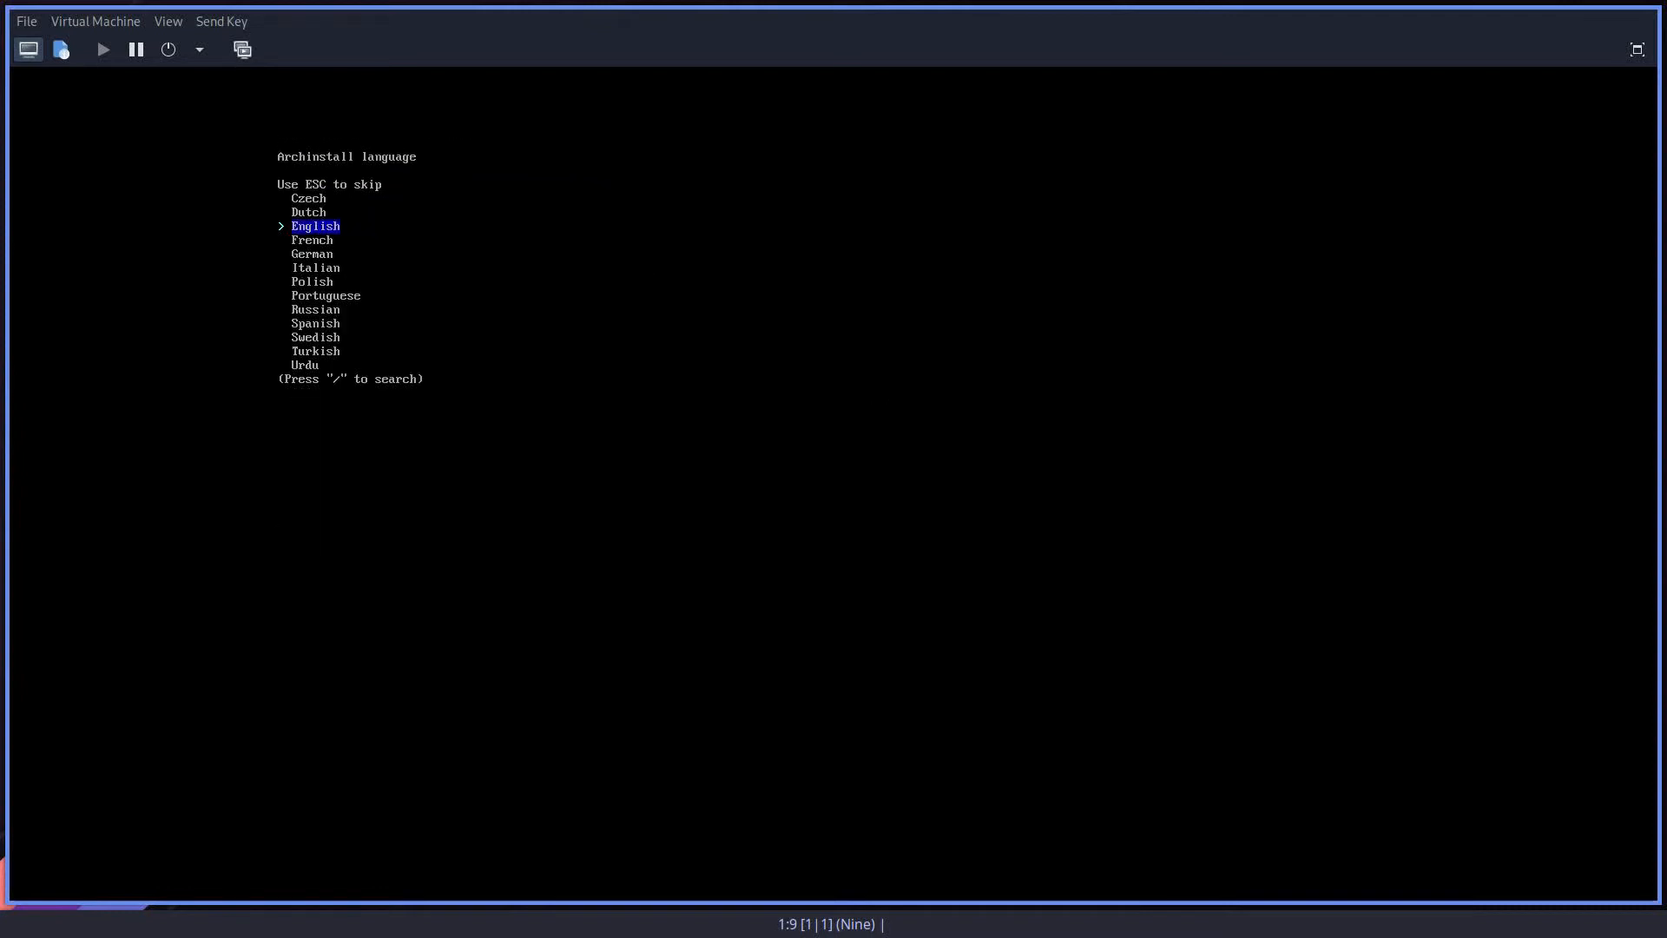
key("Down")
key("Up")
key("Up")
key("Up")
key("Down")
key("Down")
key("Down")
key("Return")
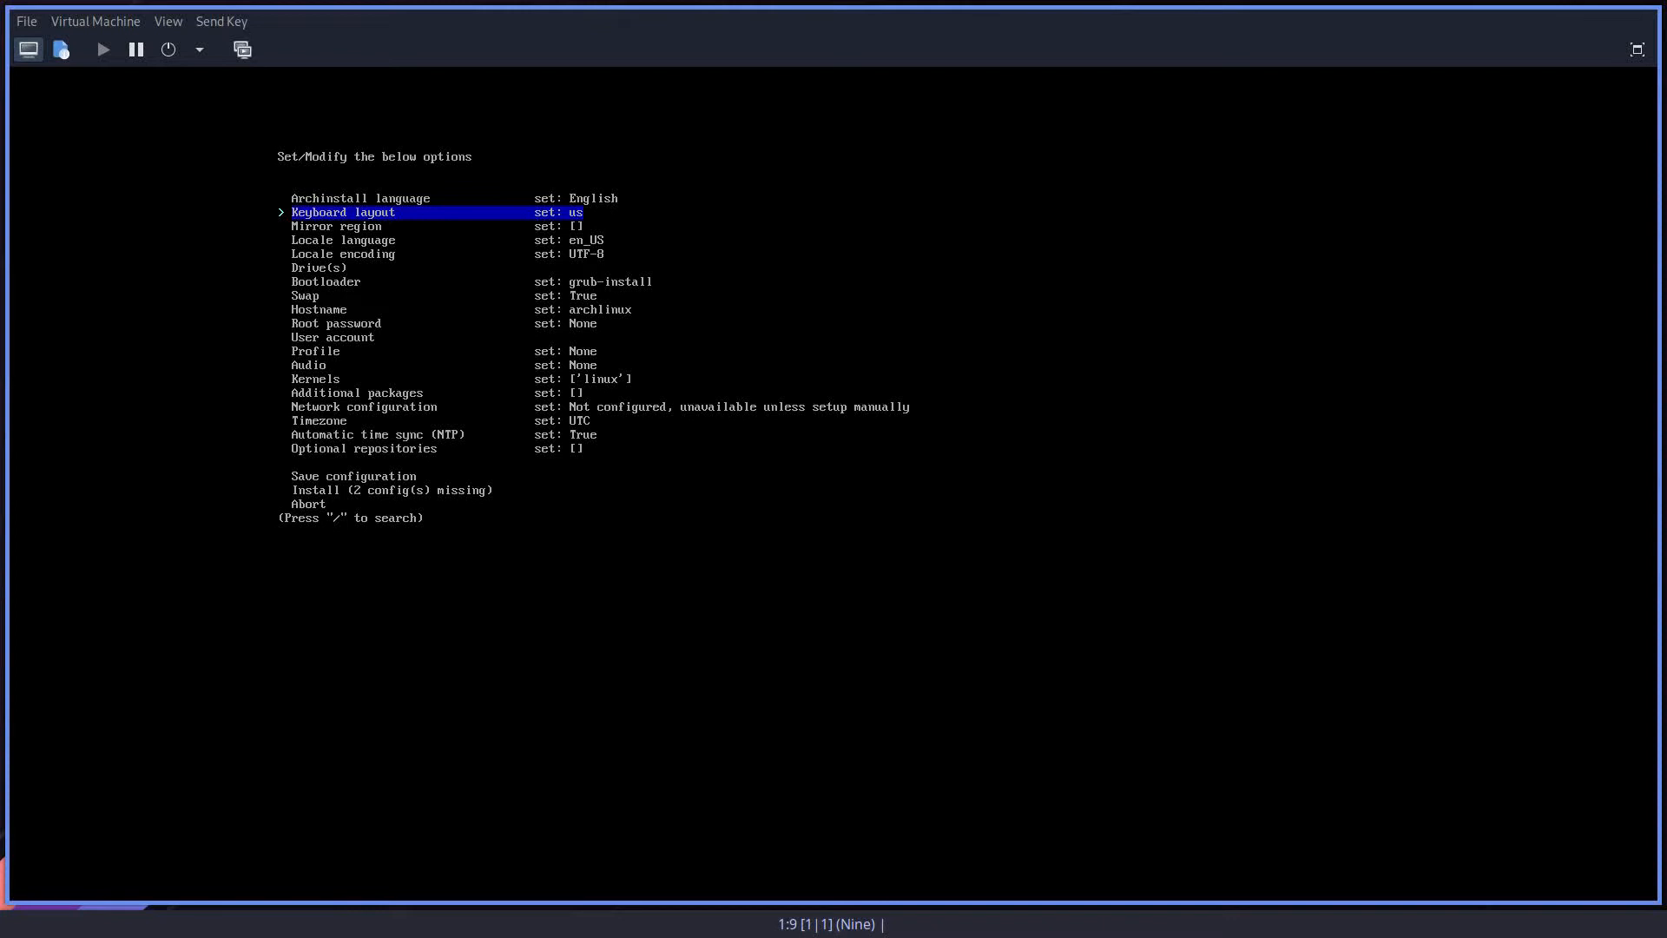
Step: Set the keyboard layout to us and the mirror region to United States
key("Return")
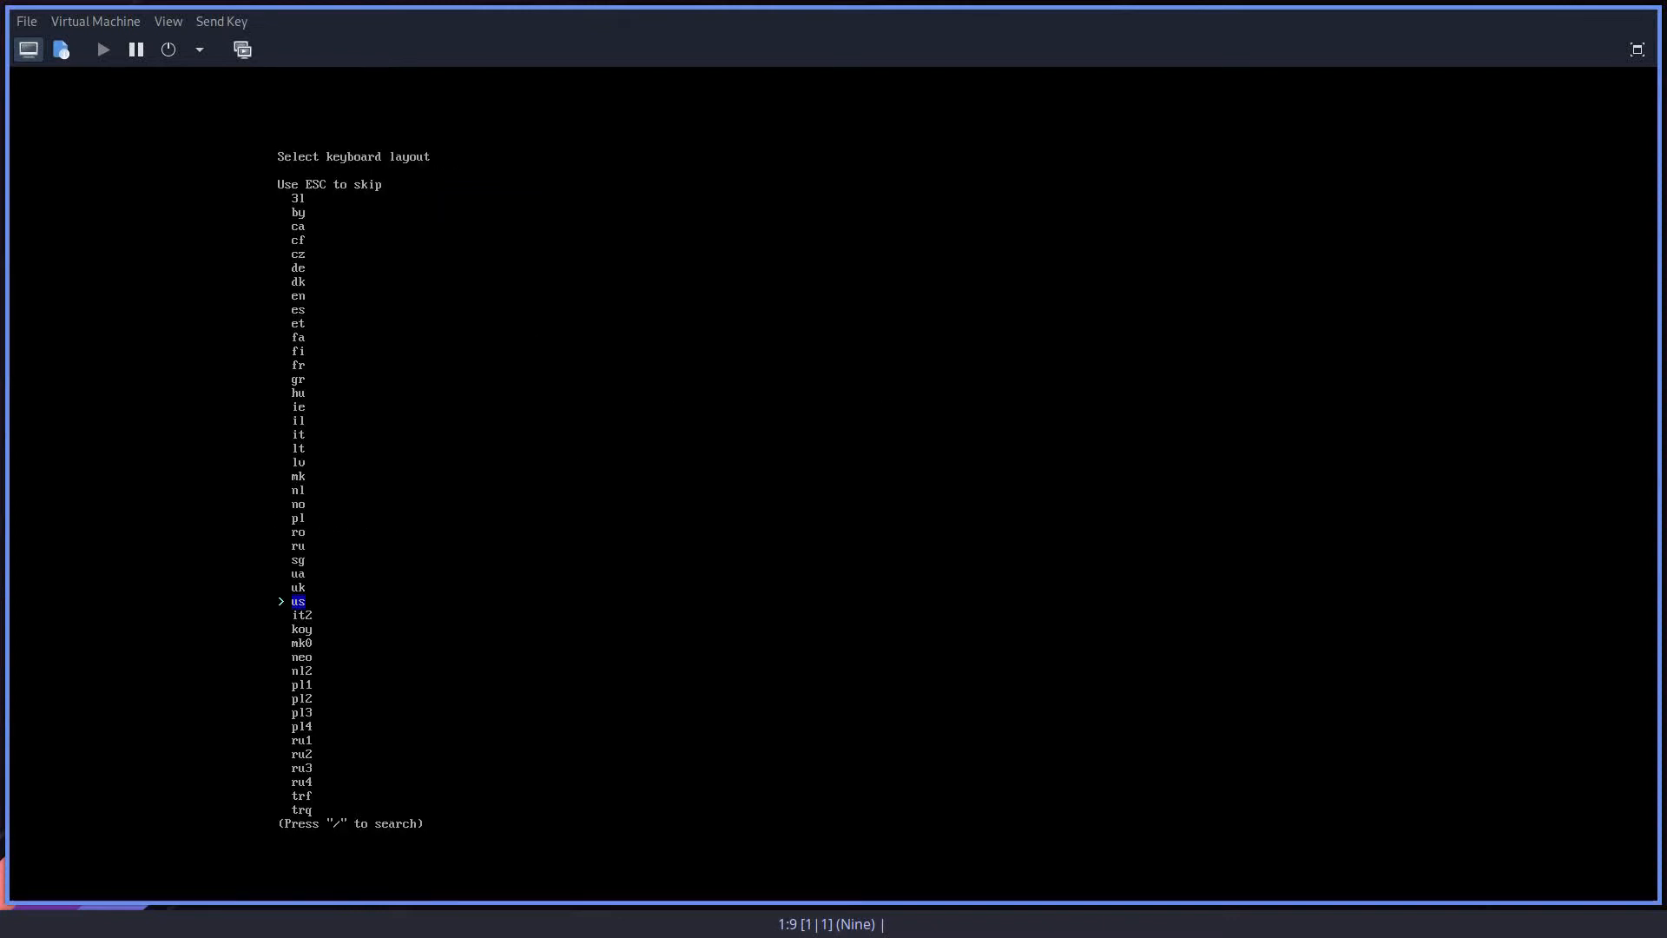
key("Return")
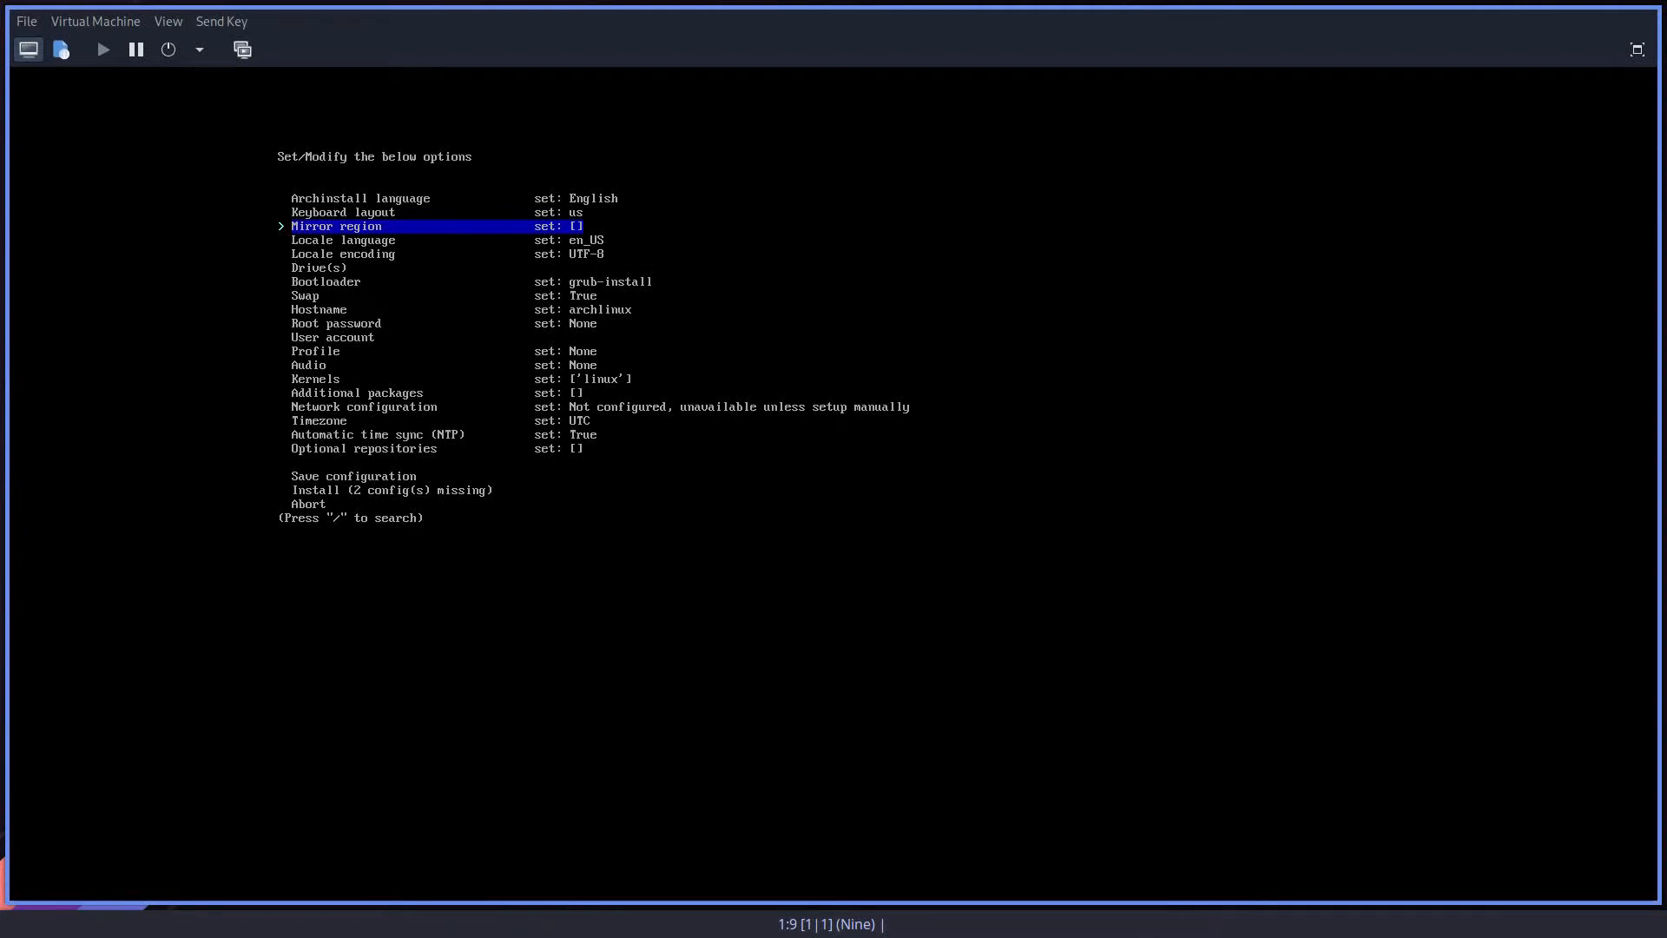
key("Return")
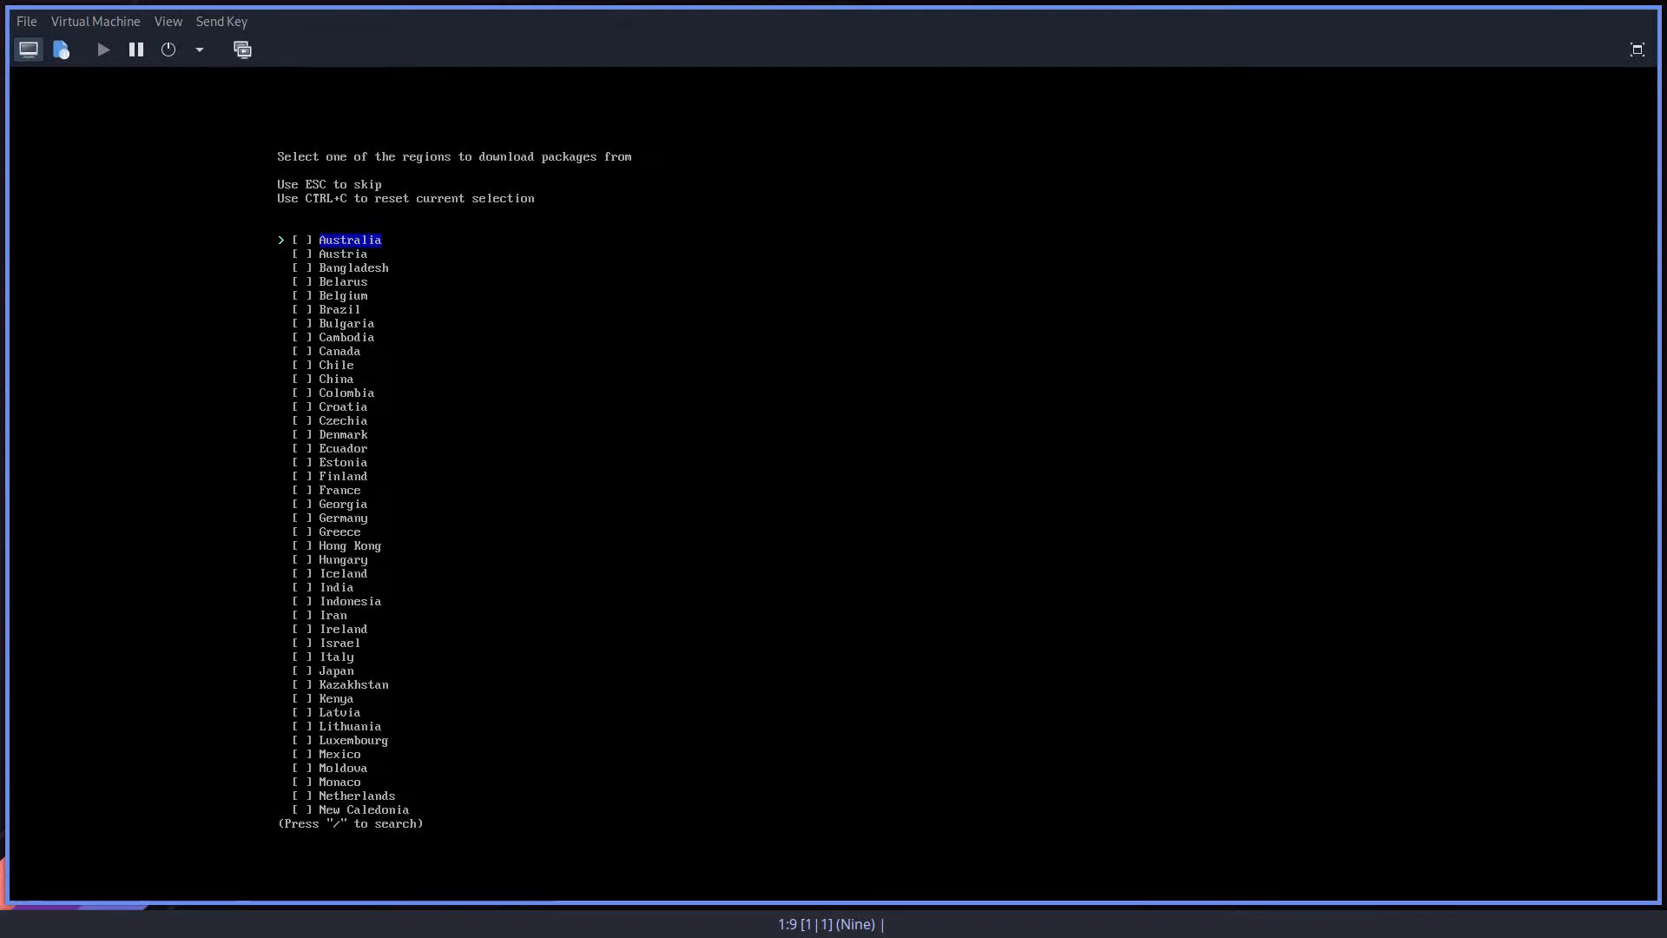
key("Up")
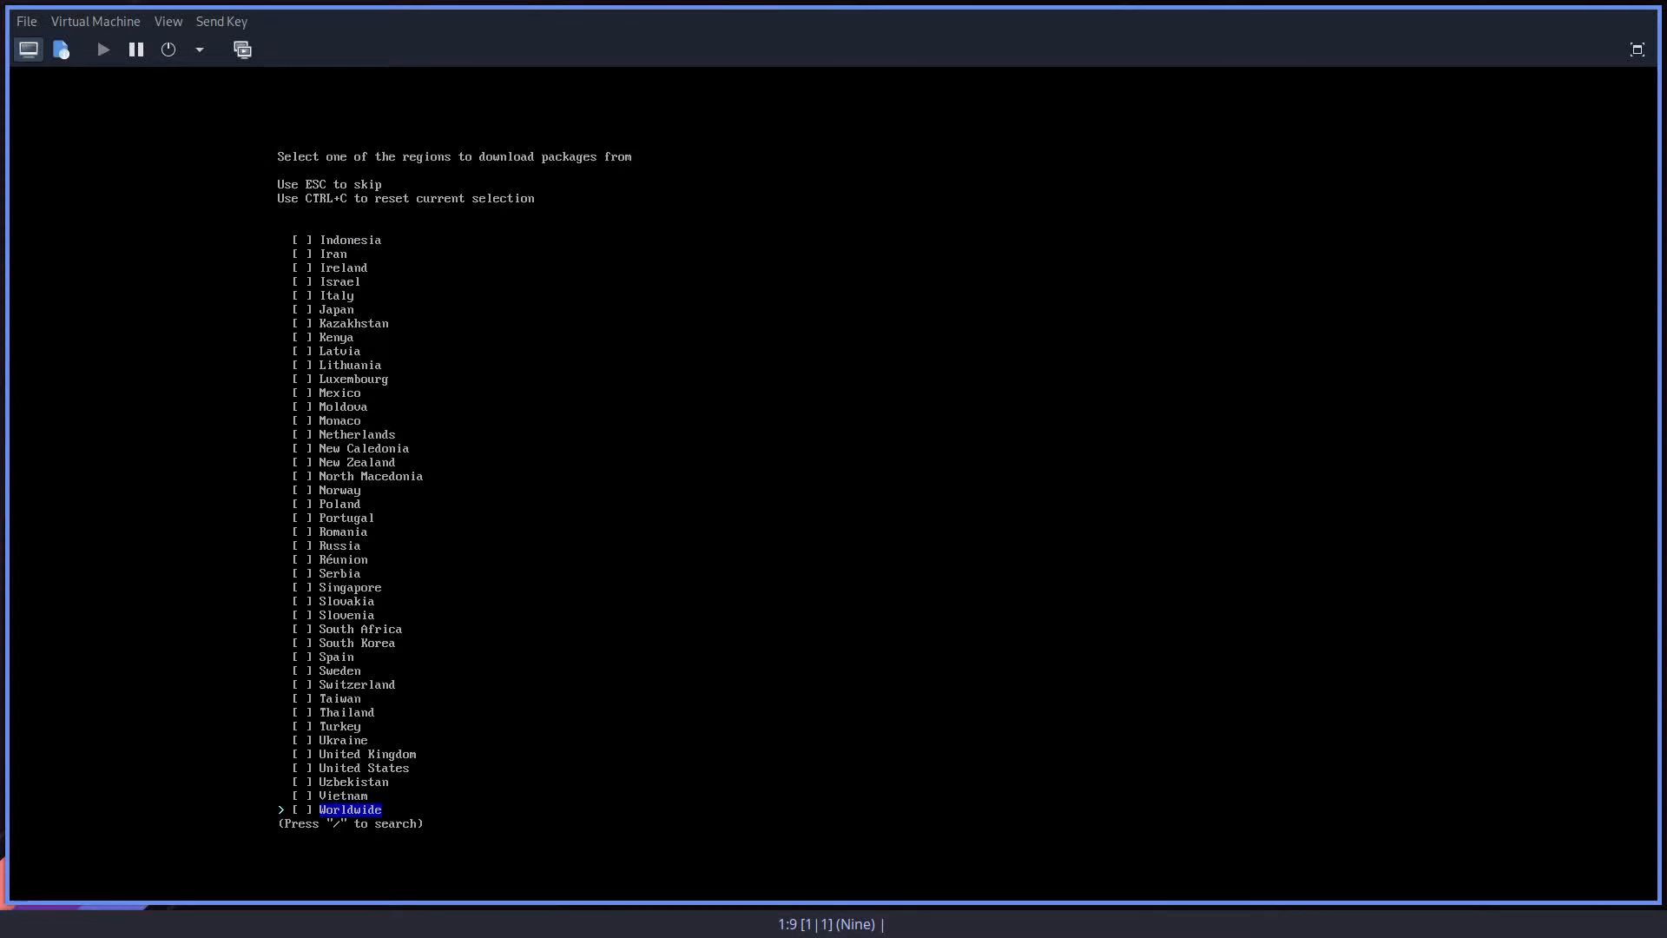
key("Up")
key("Up")
key("Up")
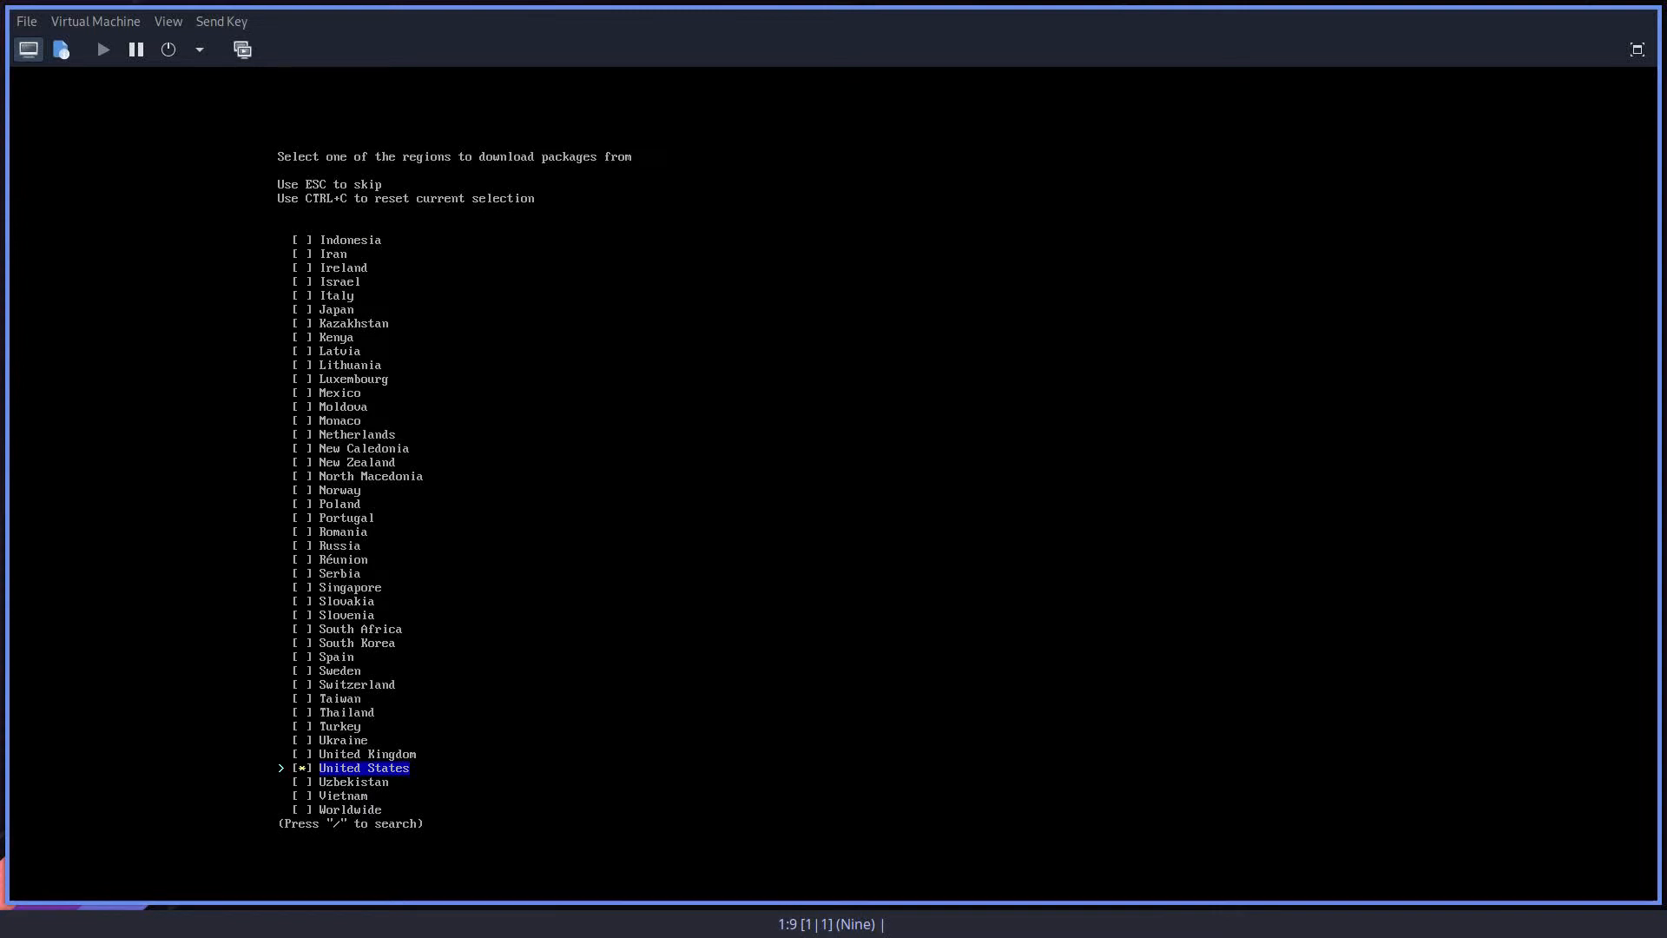
key("Return")
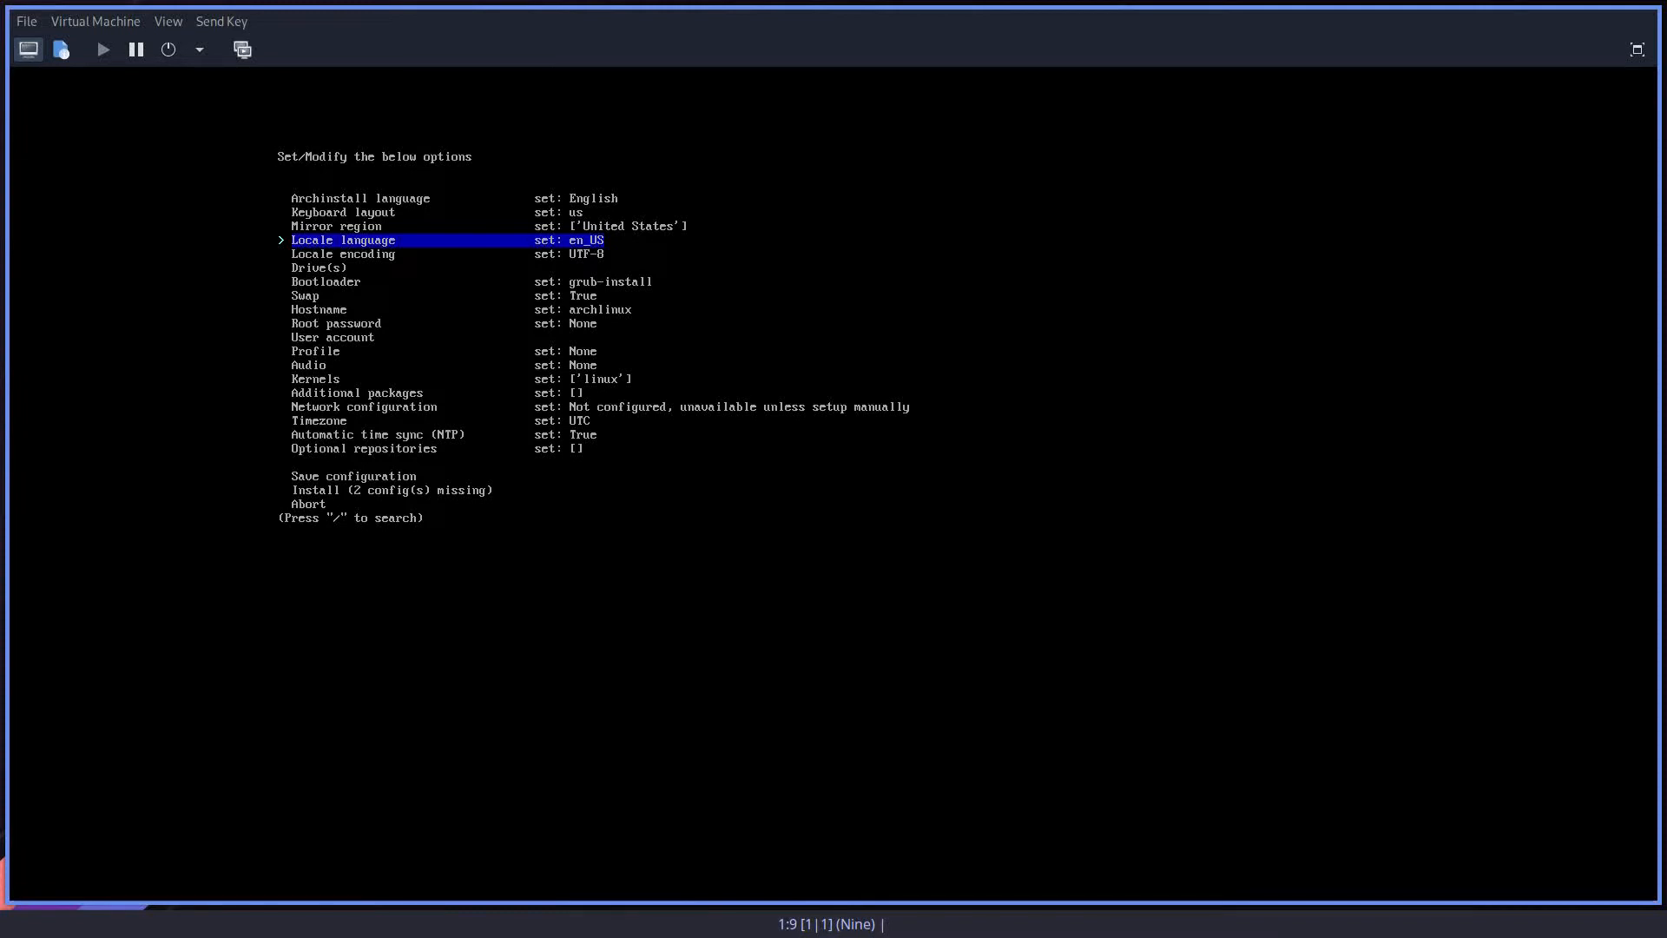
Step: Set the locale language to en_US and the locale encoding to UTF-8
key("Up")
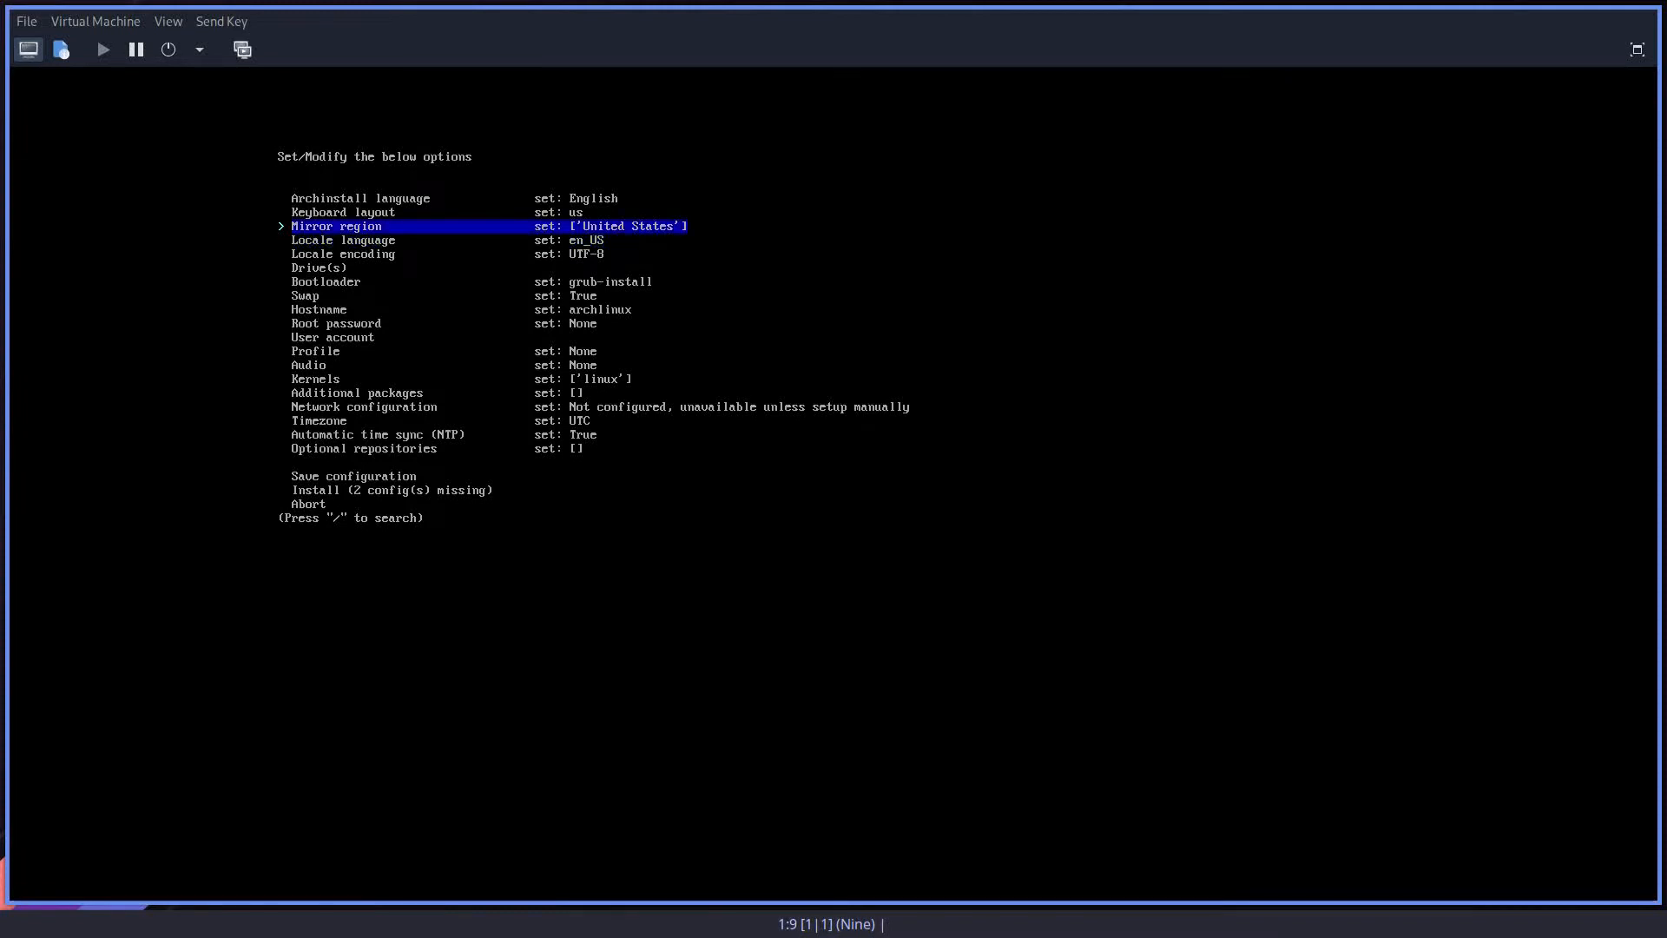
key("Down")
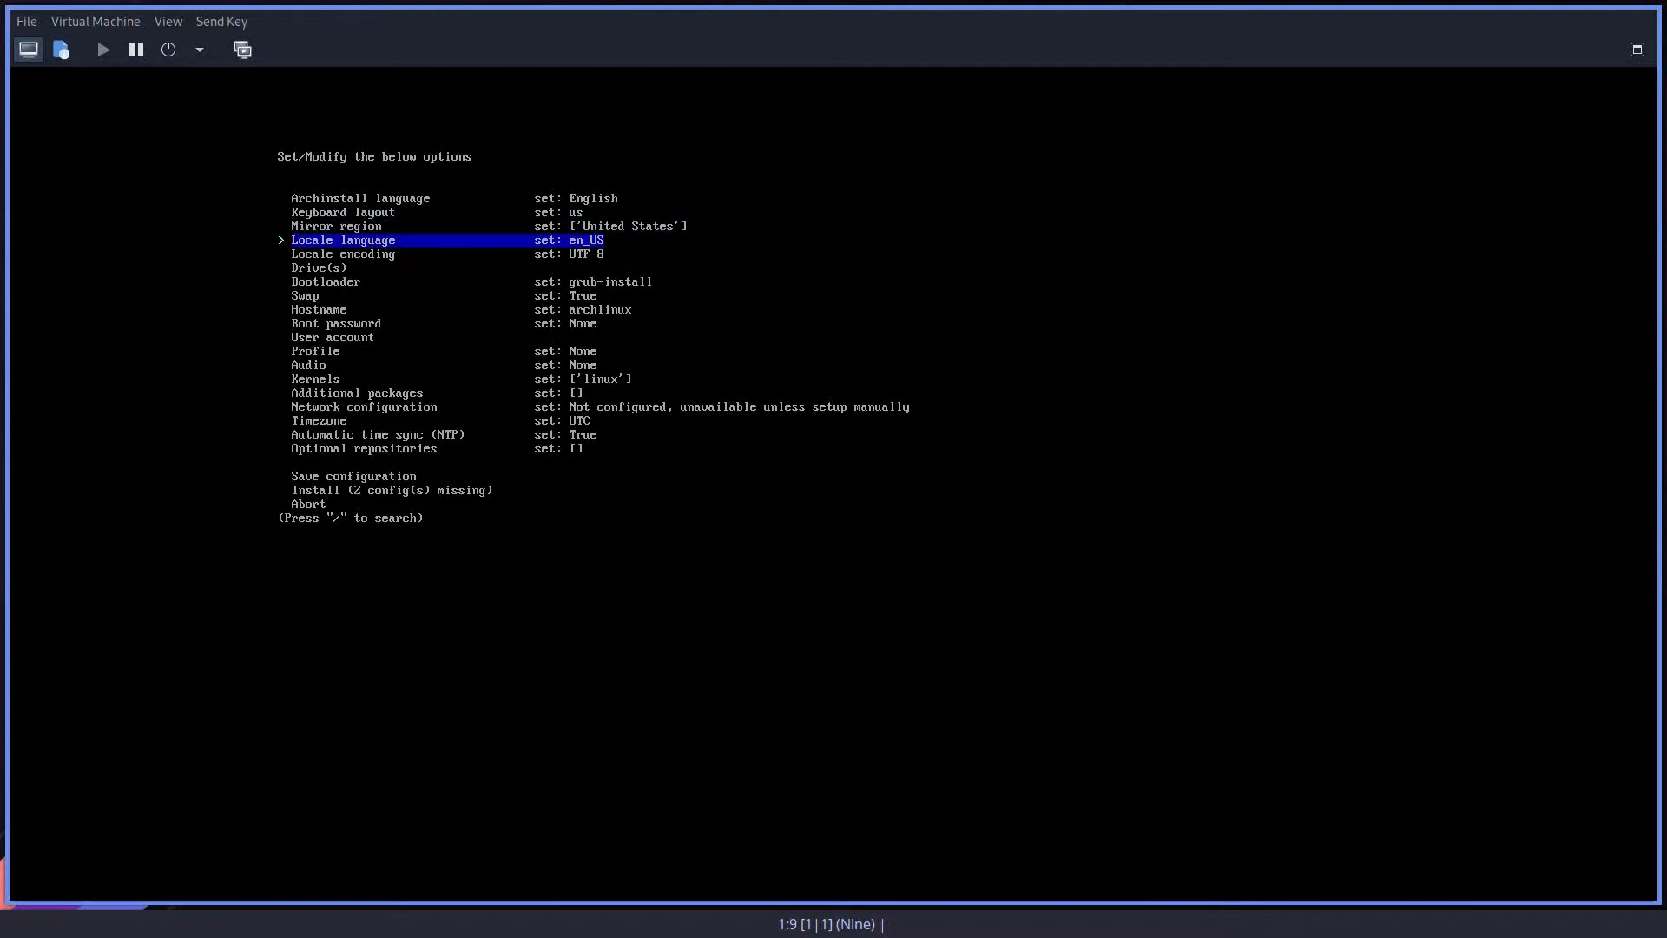
key("Return")
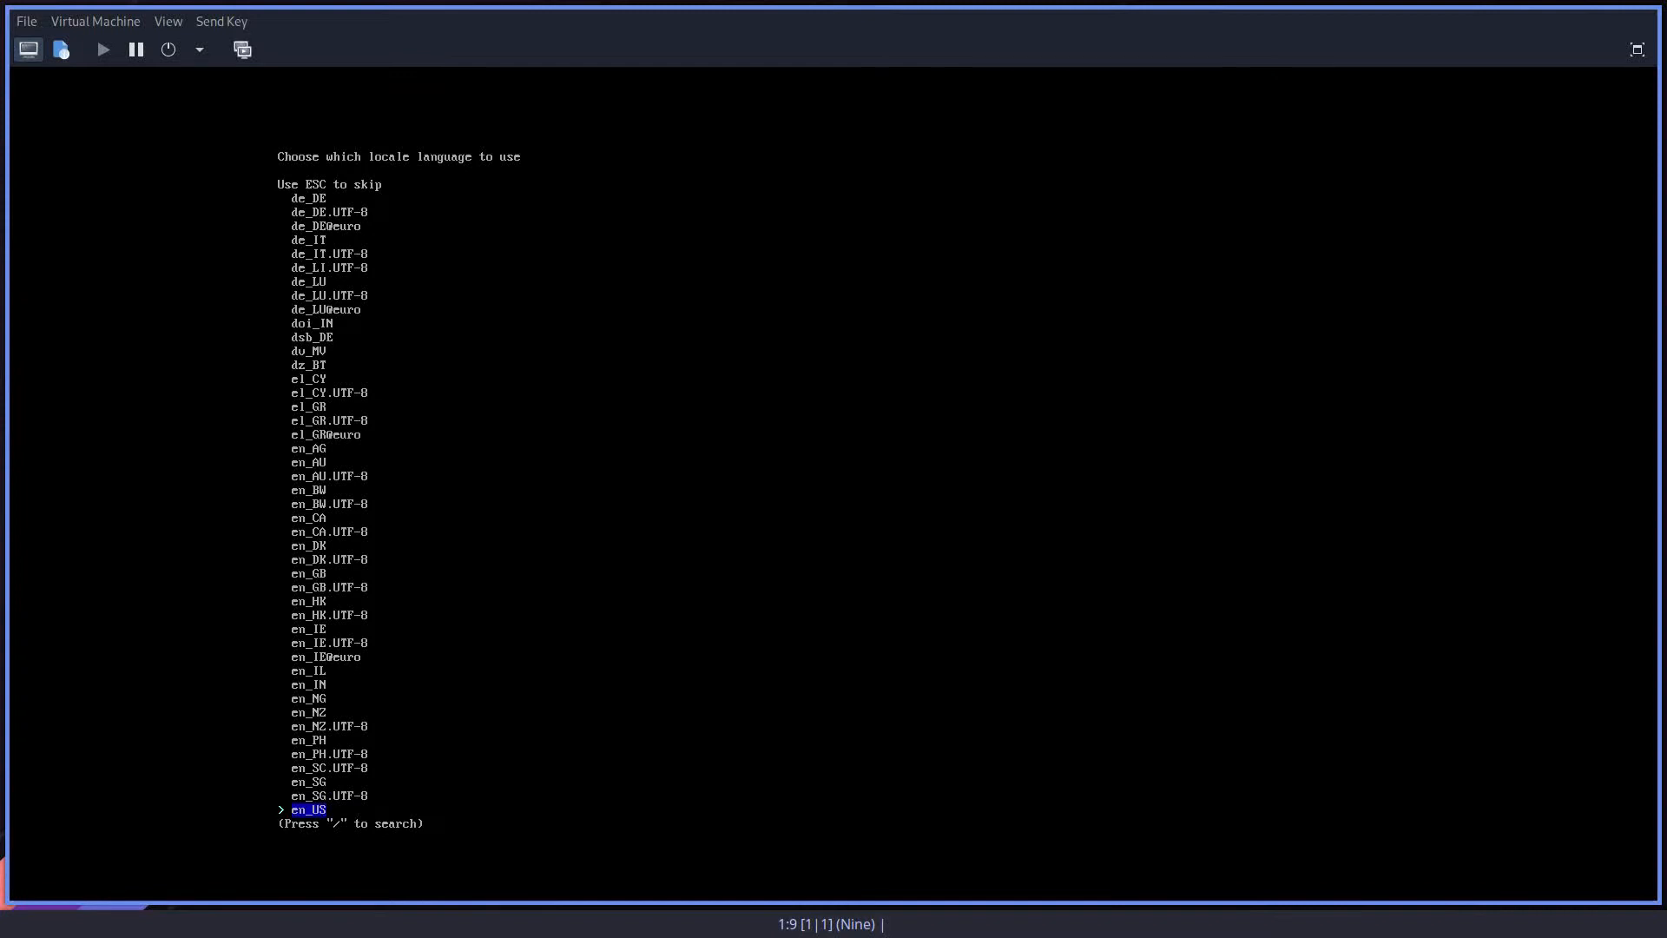
key("Return")
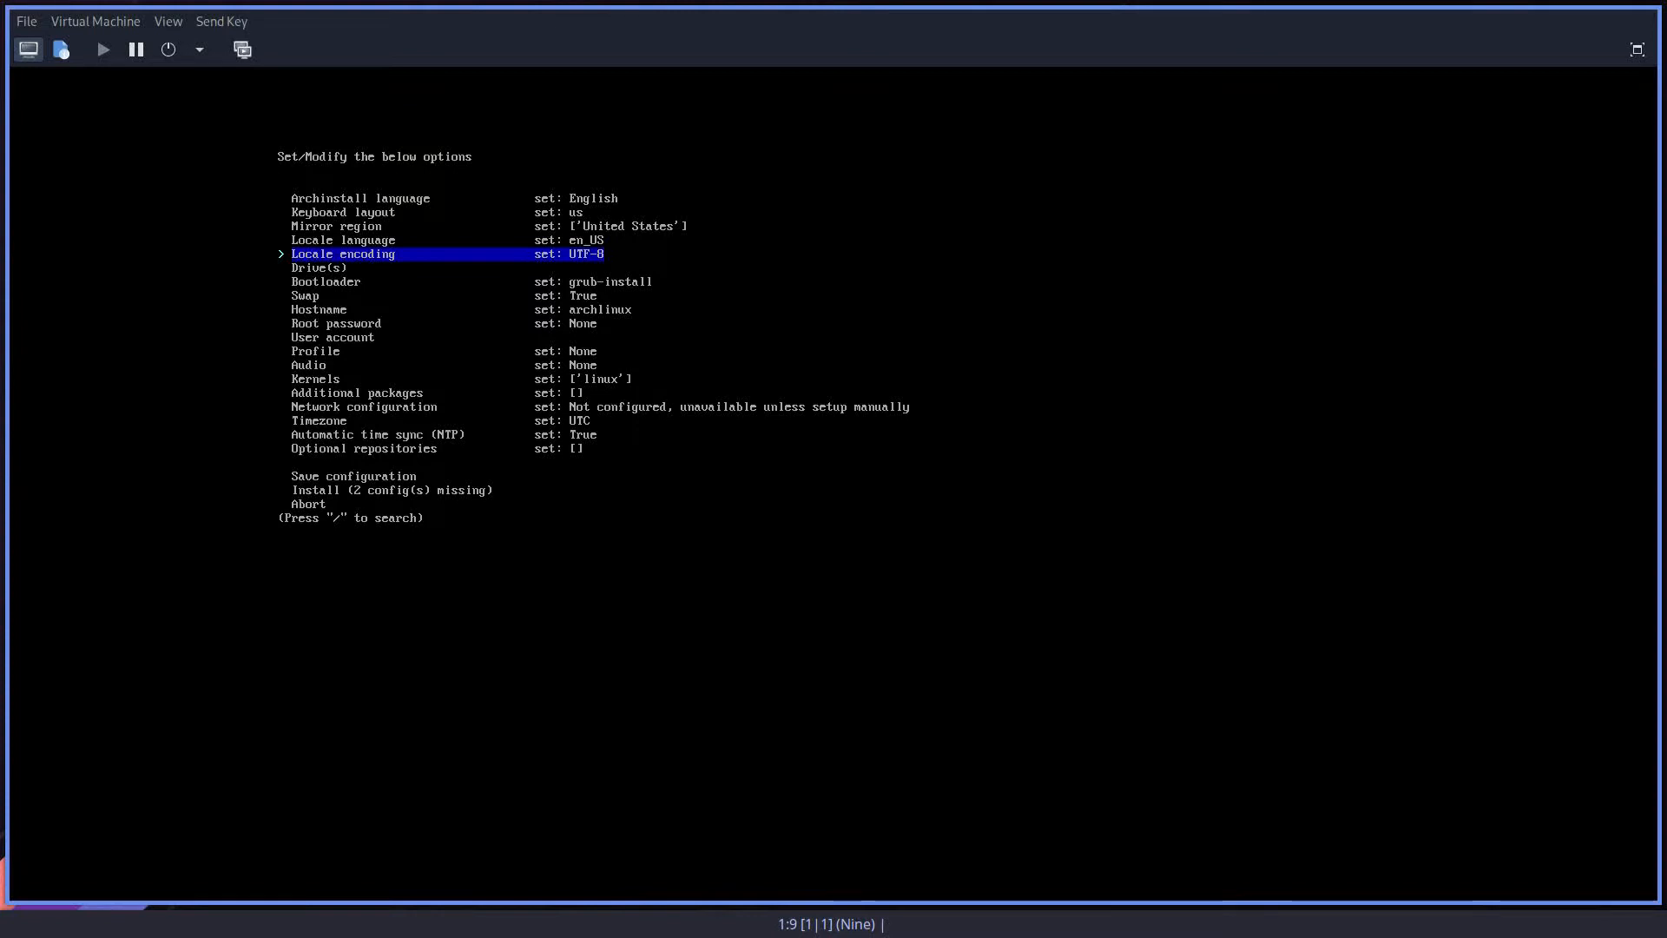
key("Return")
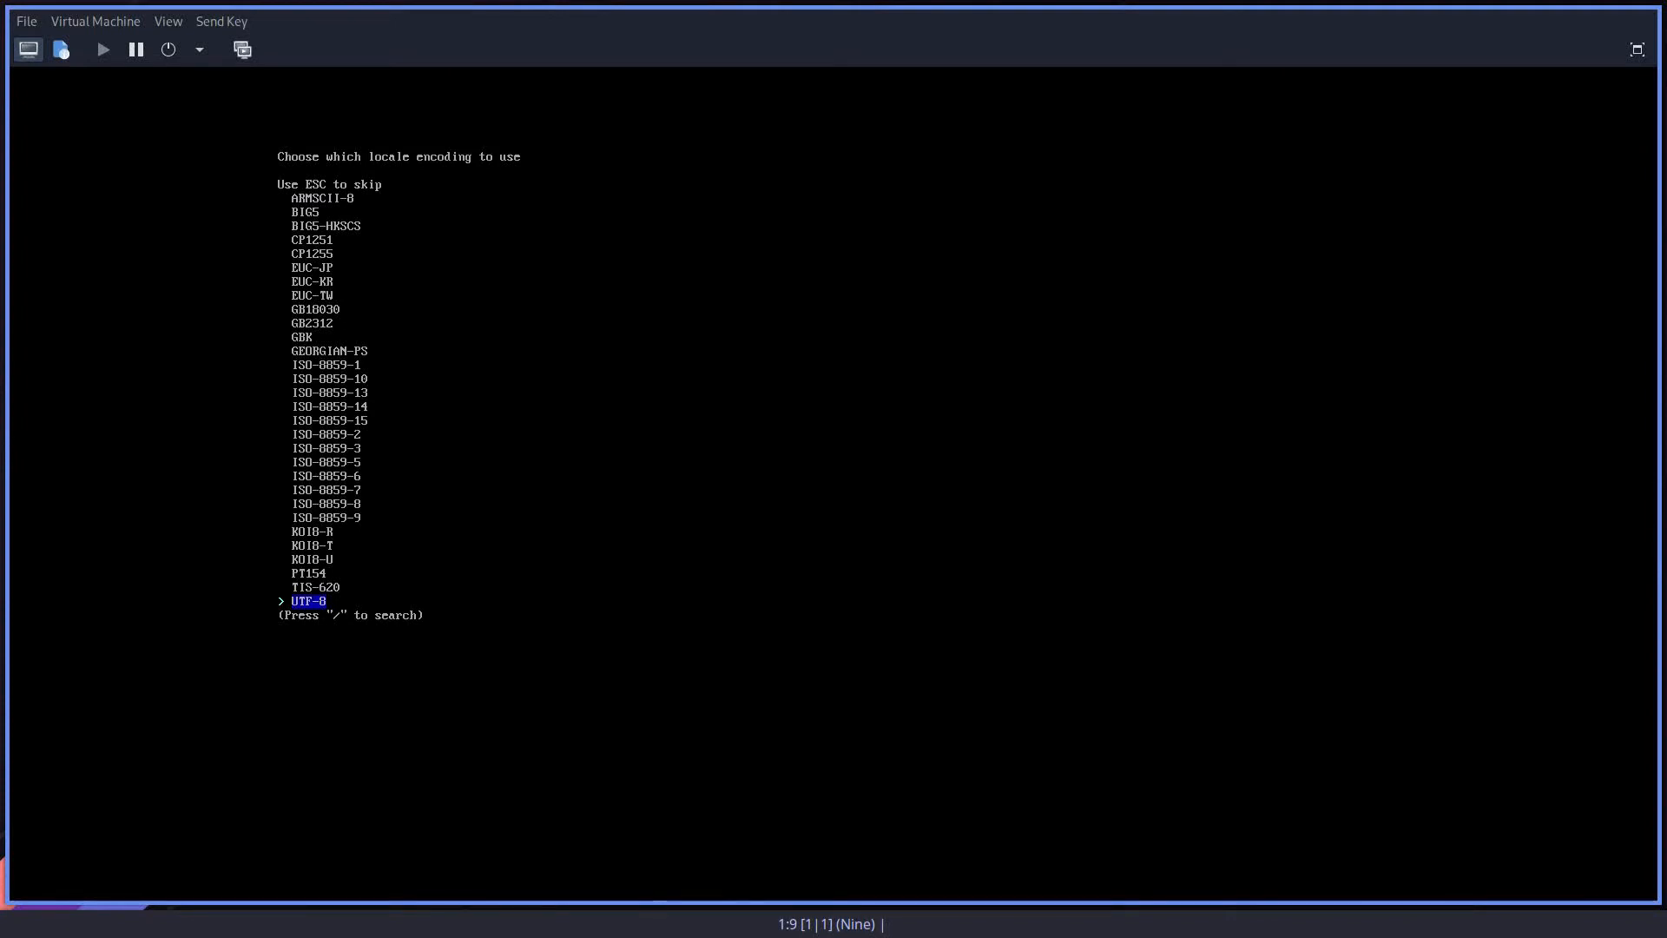
key("Return")
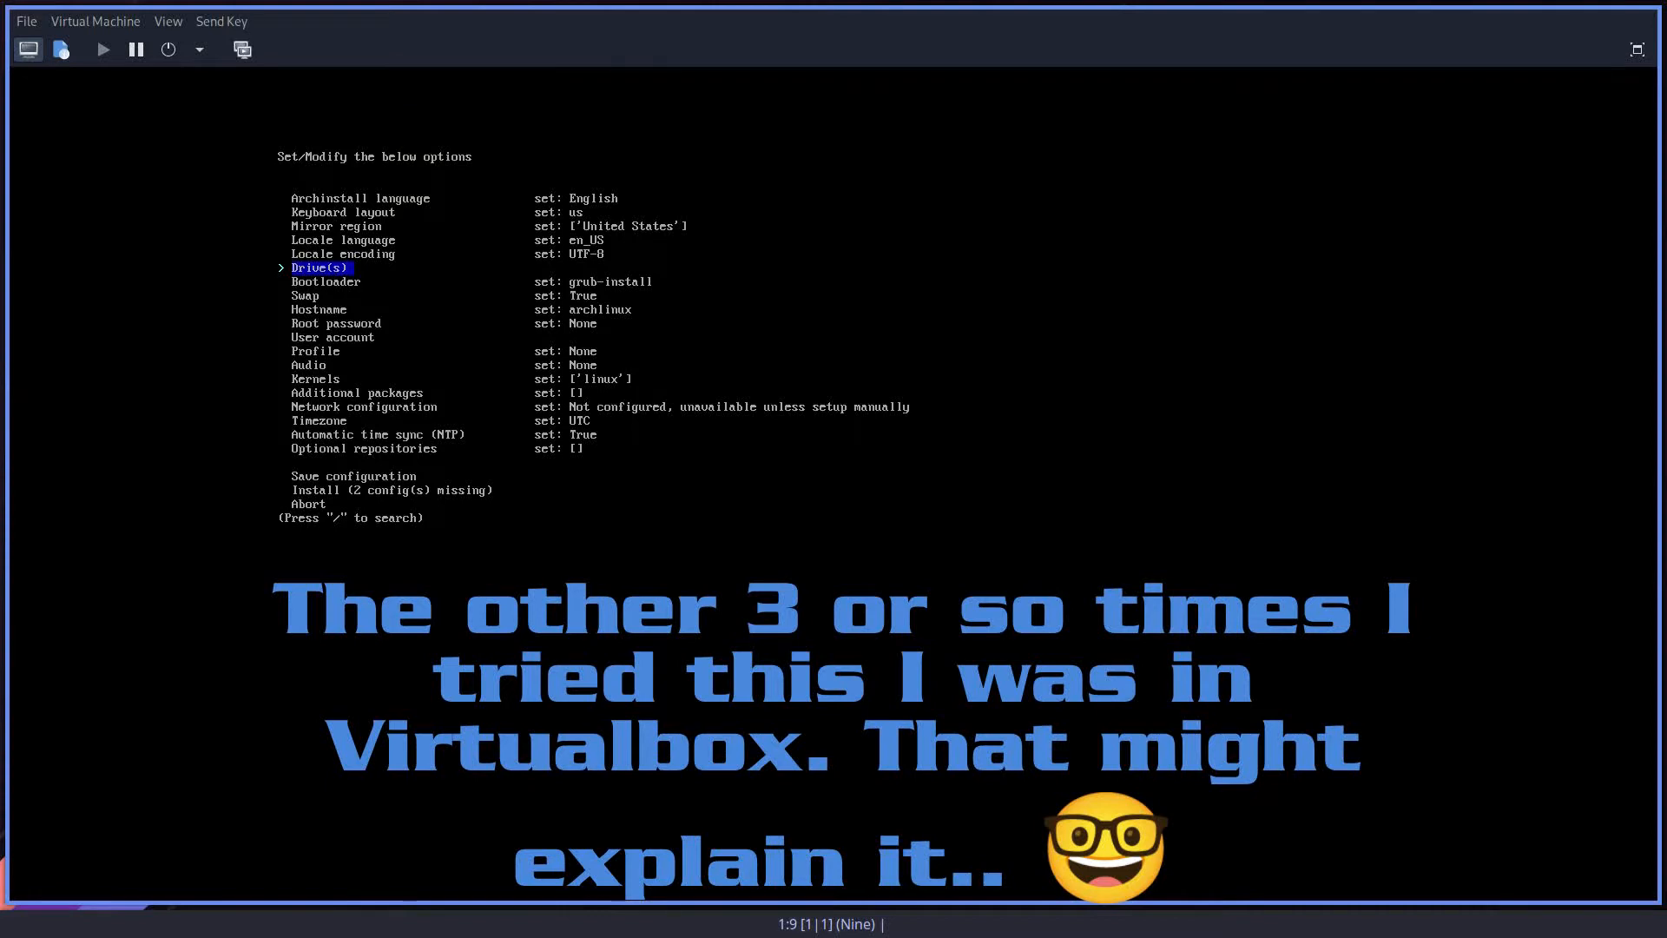
Step: Select the 30.0GB block device /dev/vda as the installation drive
key("Return")
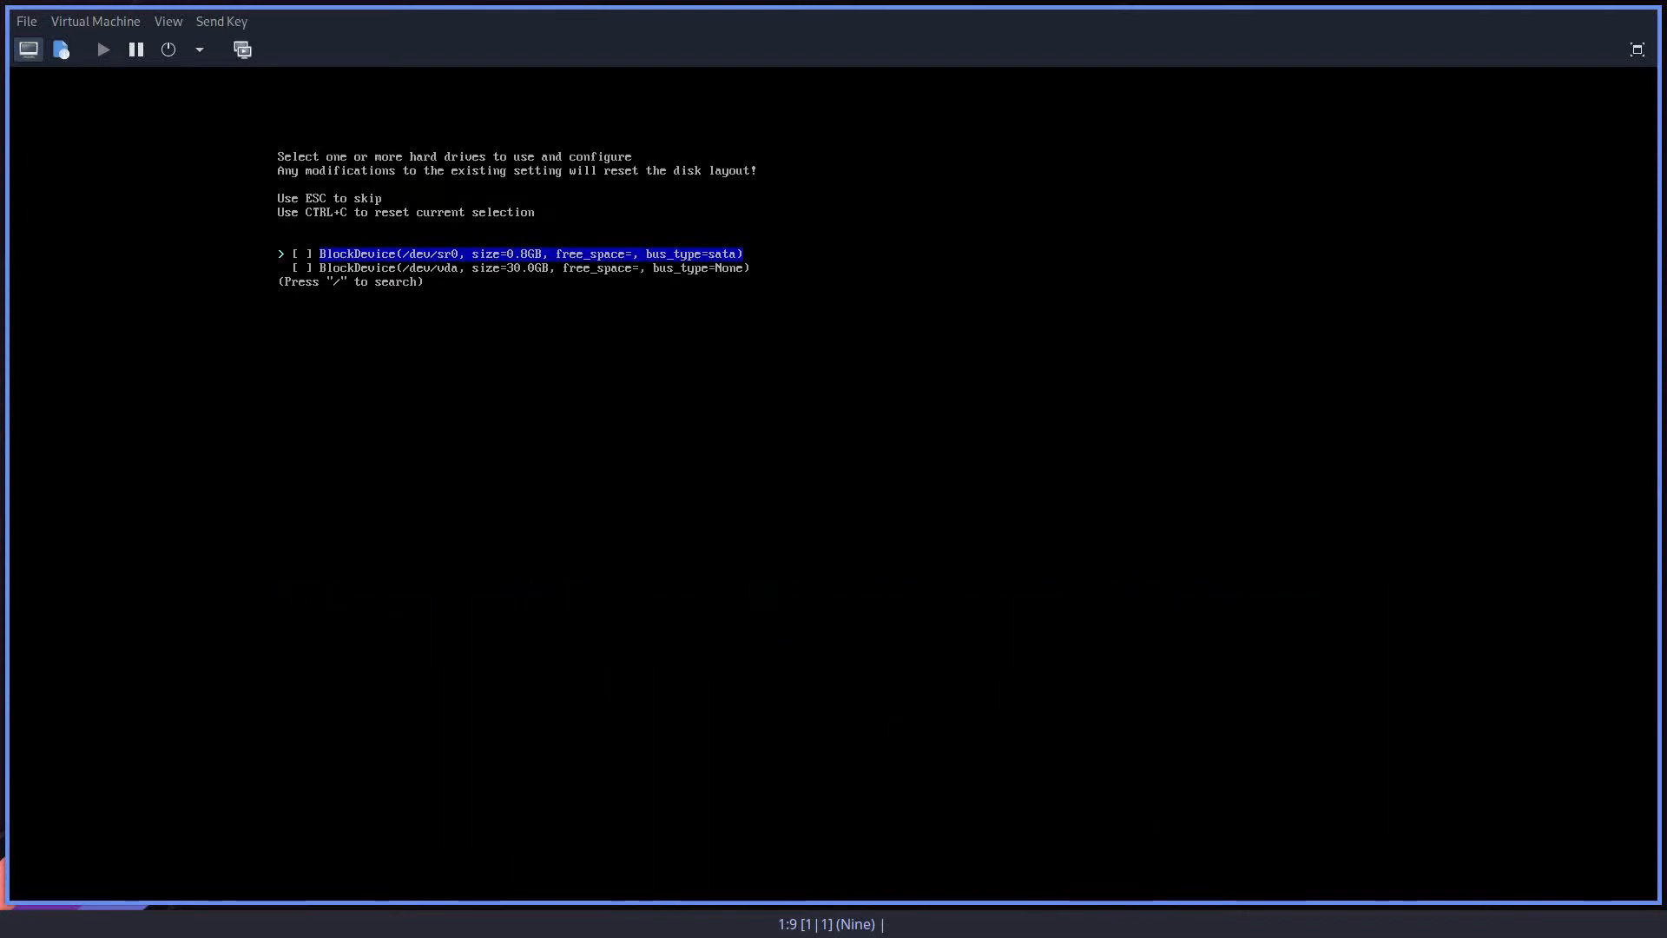
key("Down")
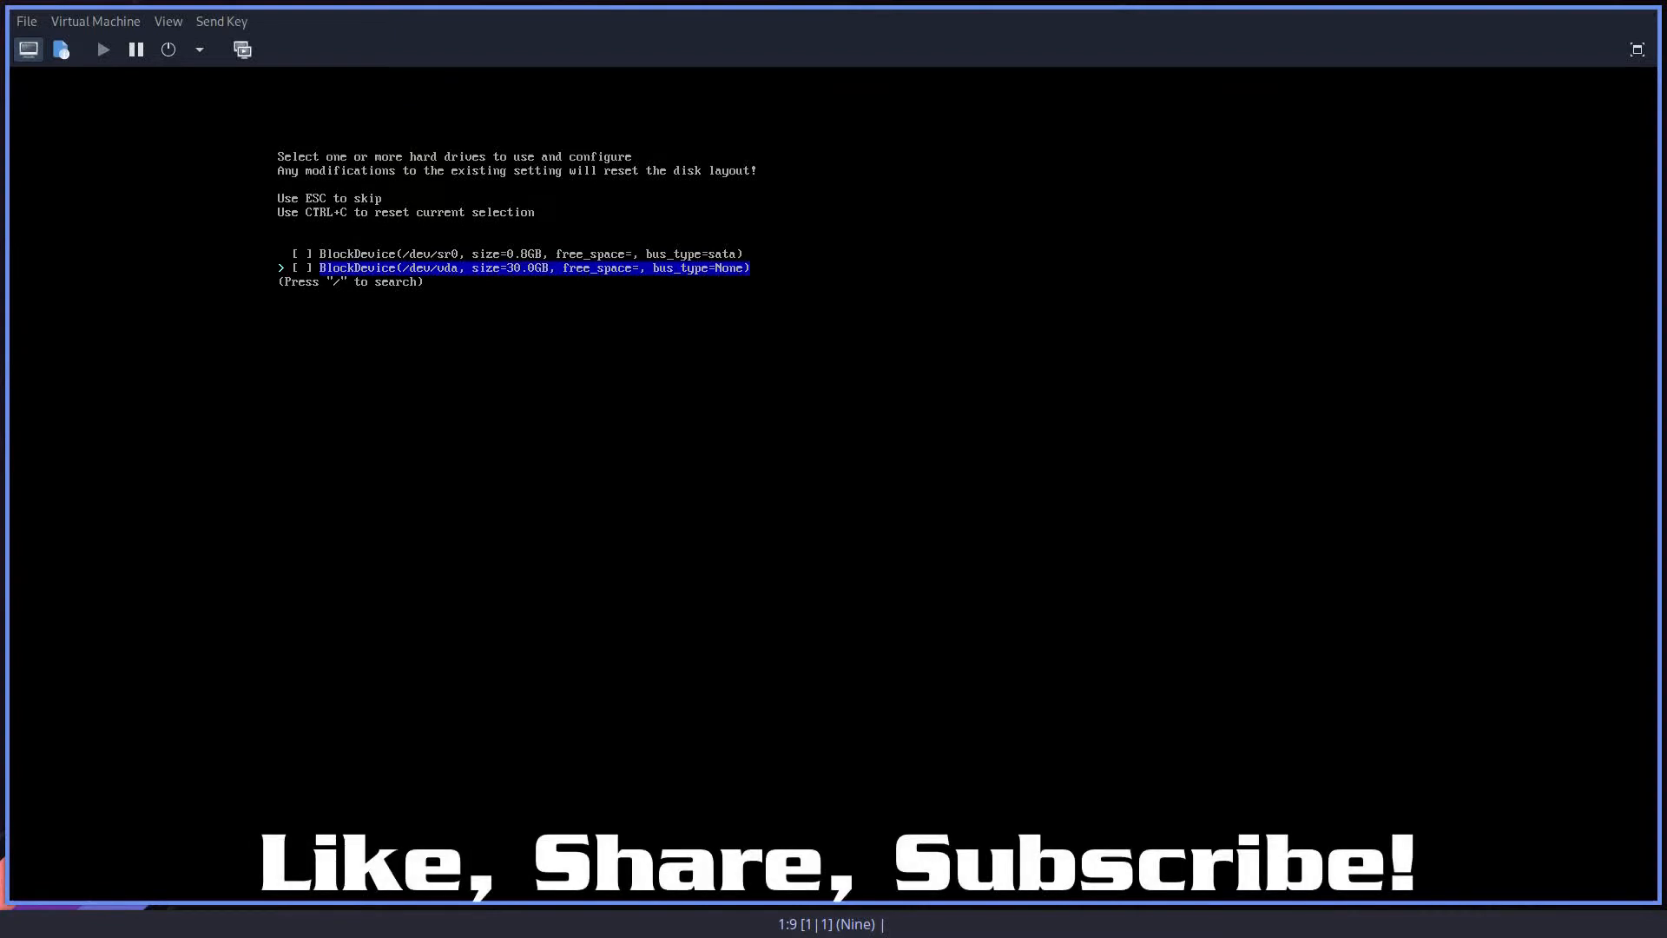
key("Up")
key("Down")
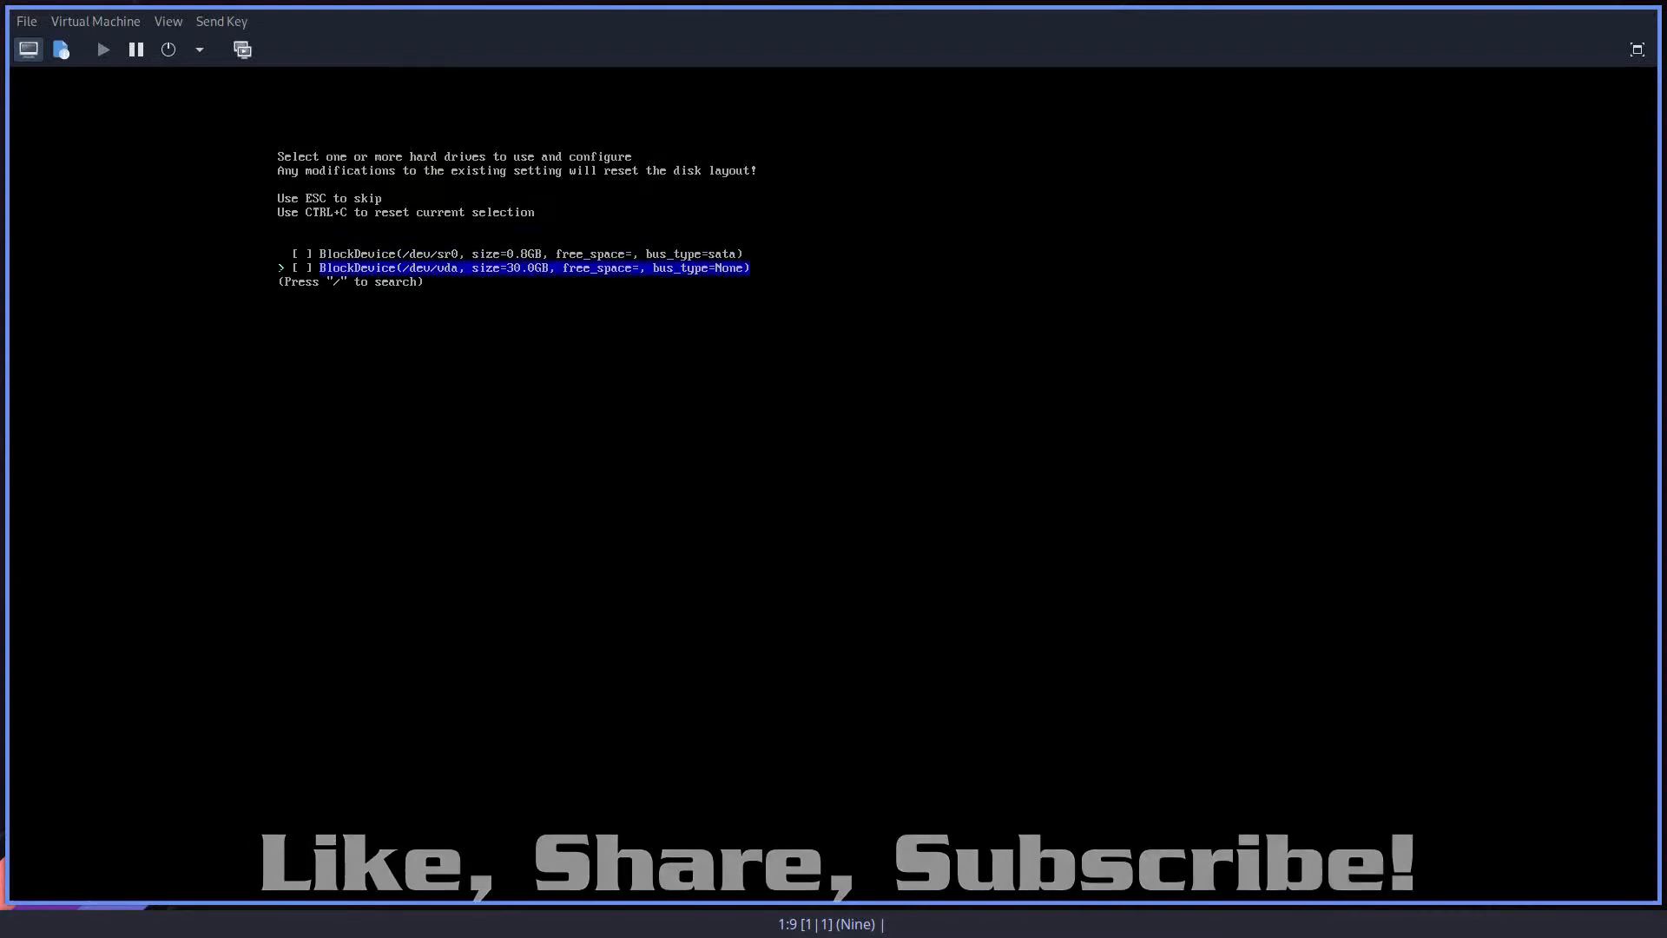
key("Up")
key("Down")
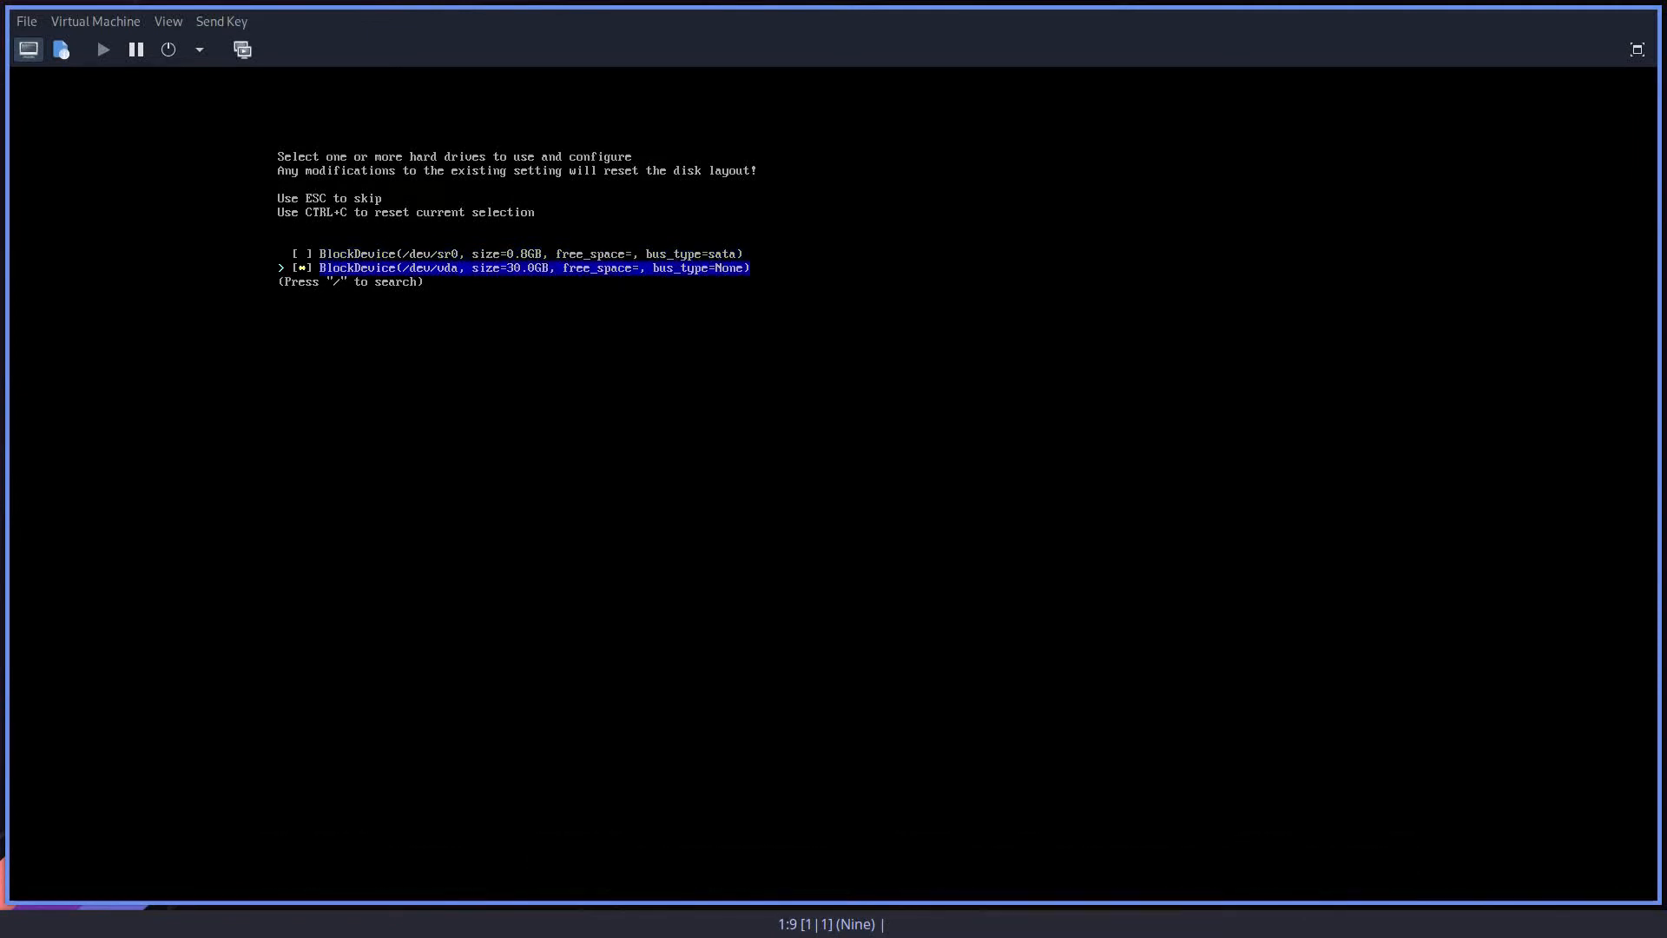
key("Return")
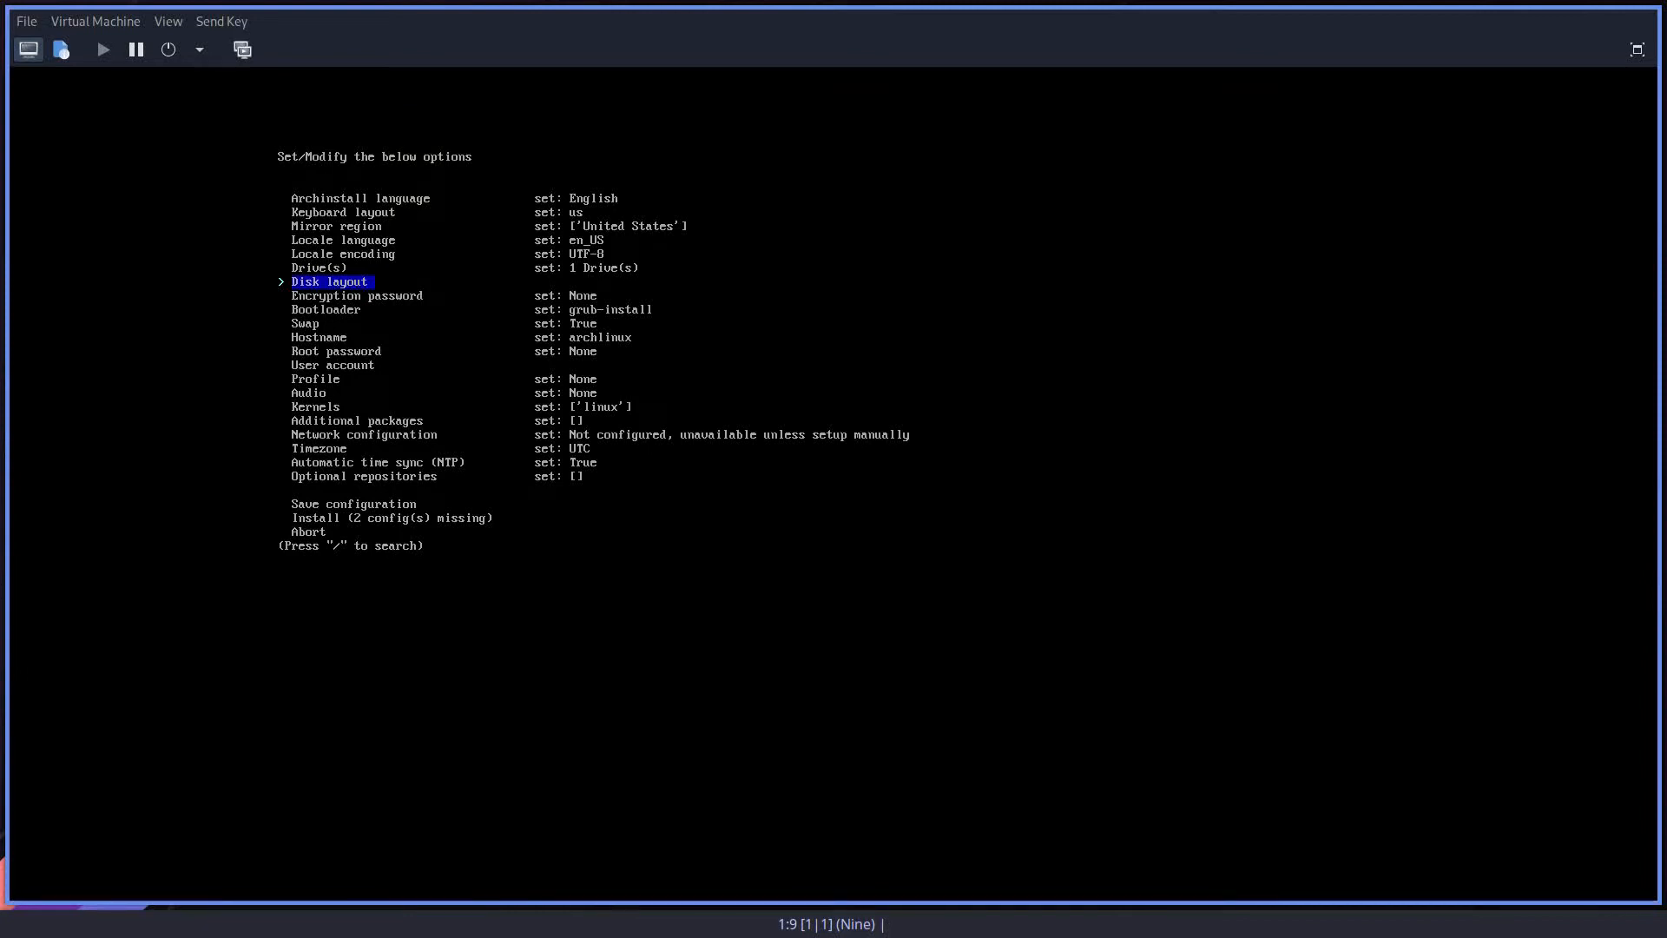
Step: Set the disk layout to wipe all selected drives with the best-effort default partition layout, using ext4 for the main partition
key("Return")
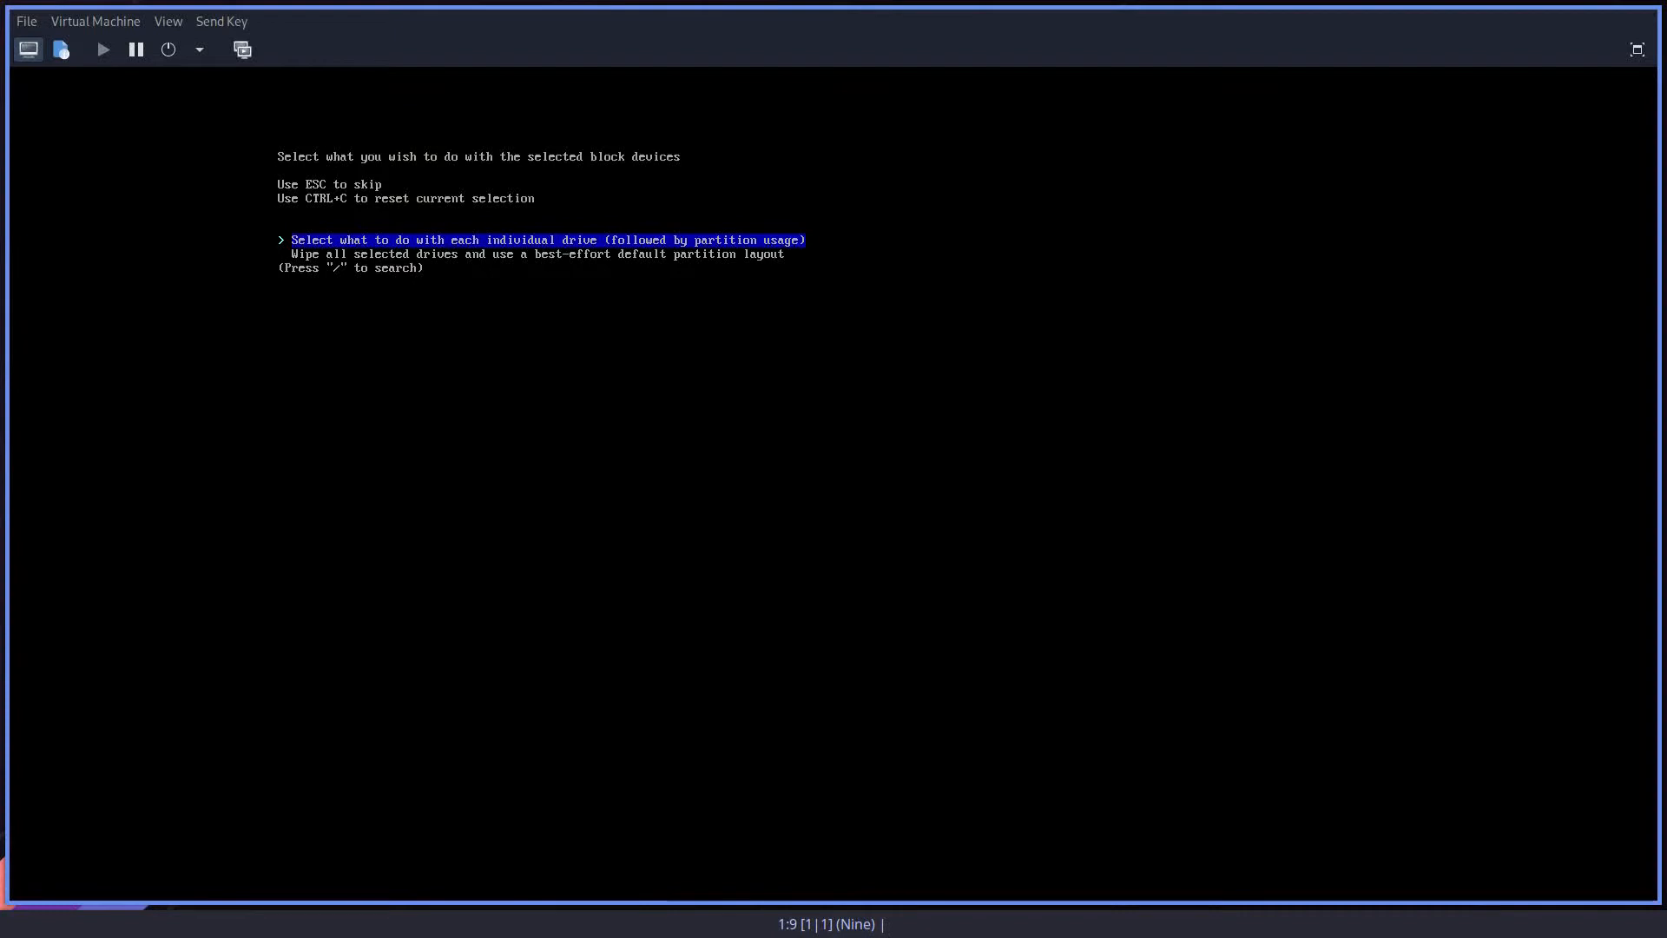
key("Down")
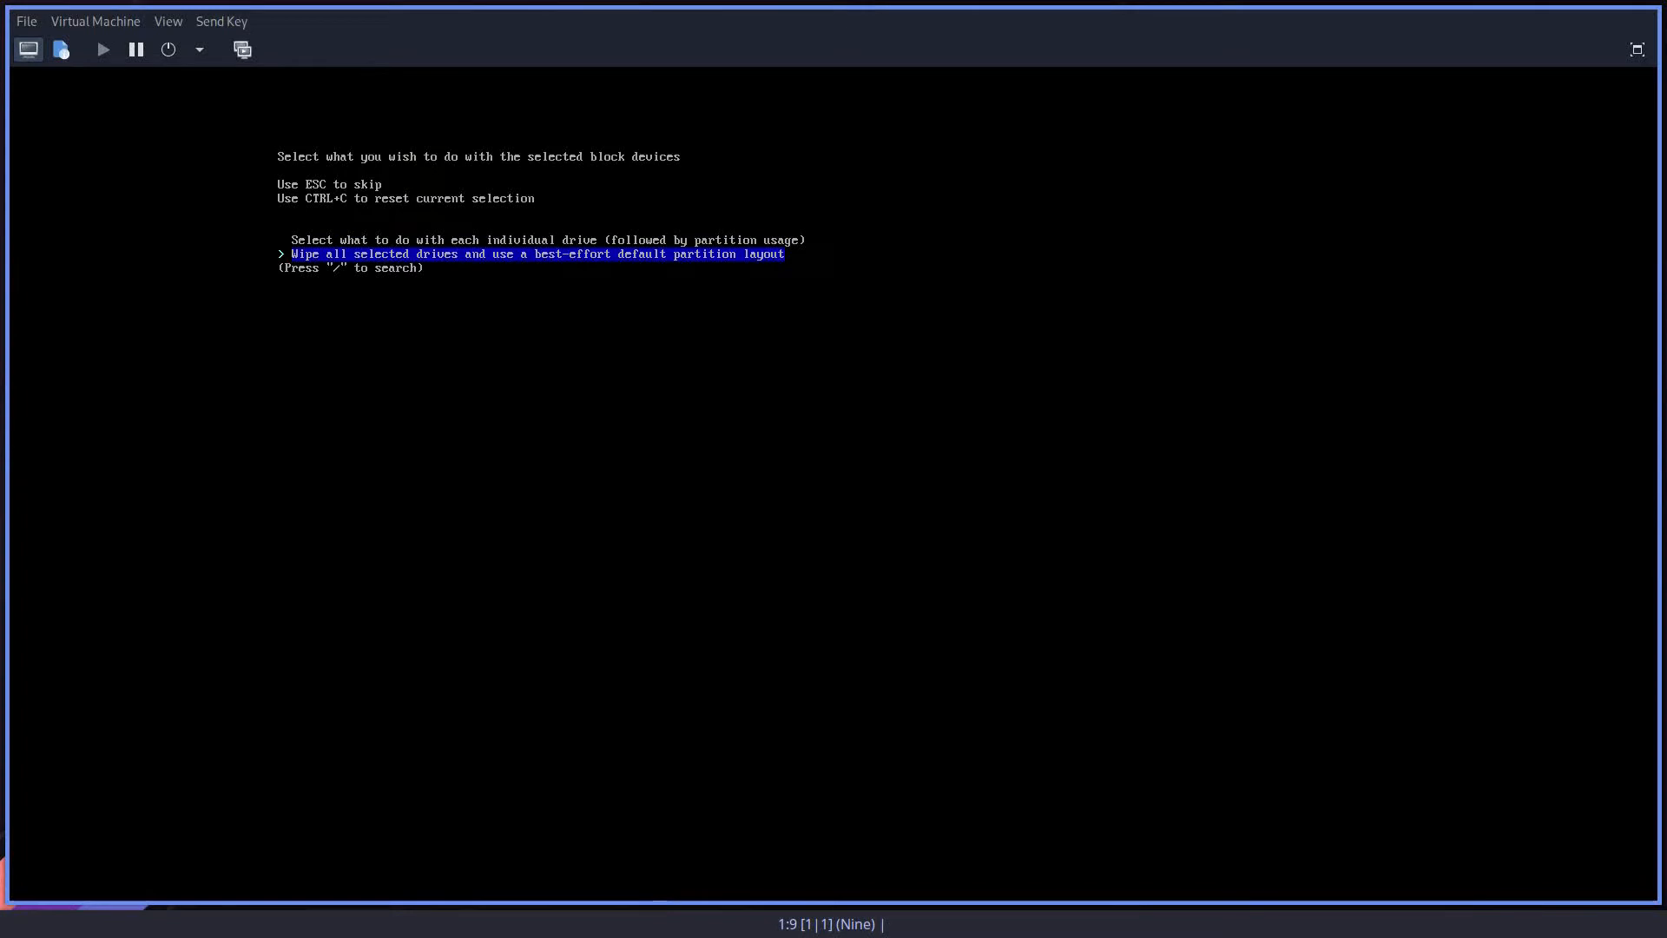
key("Return")
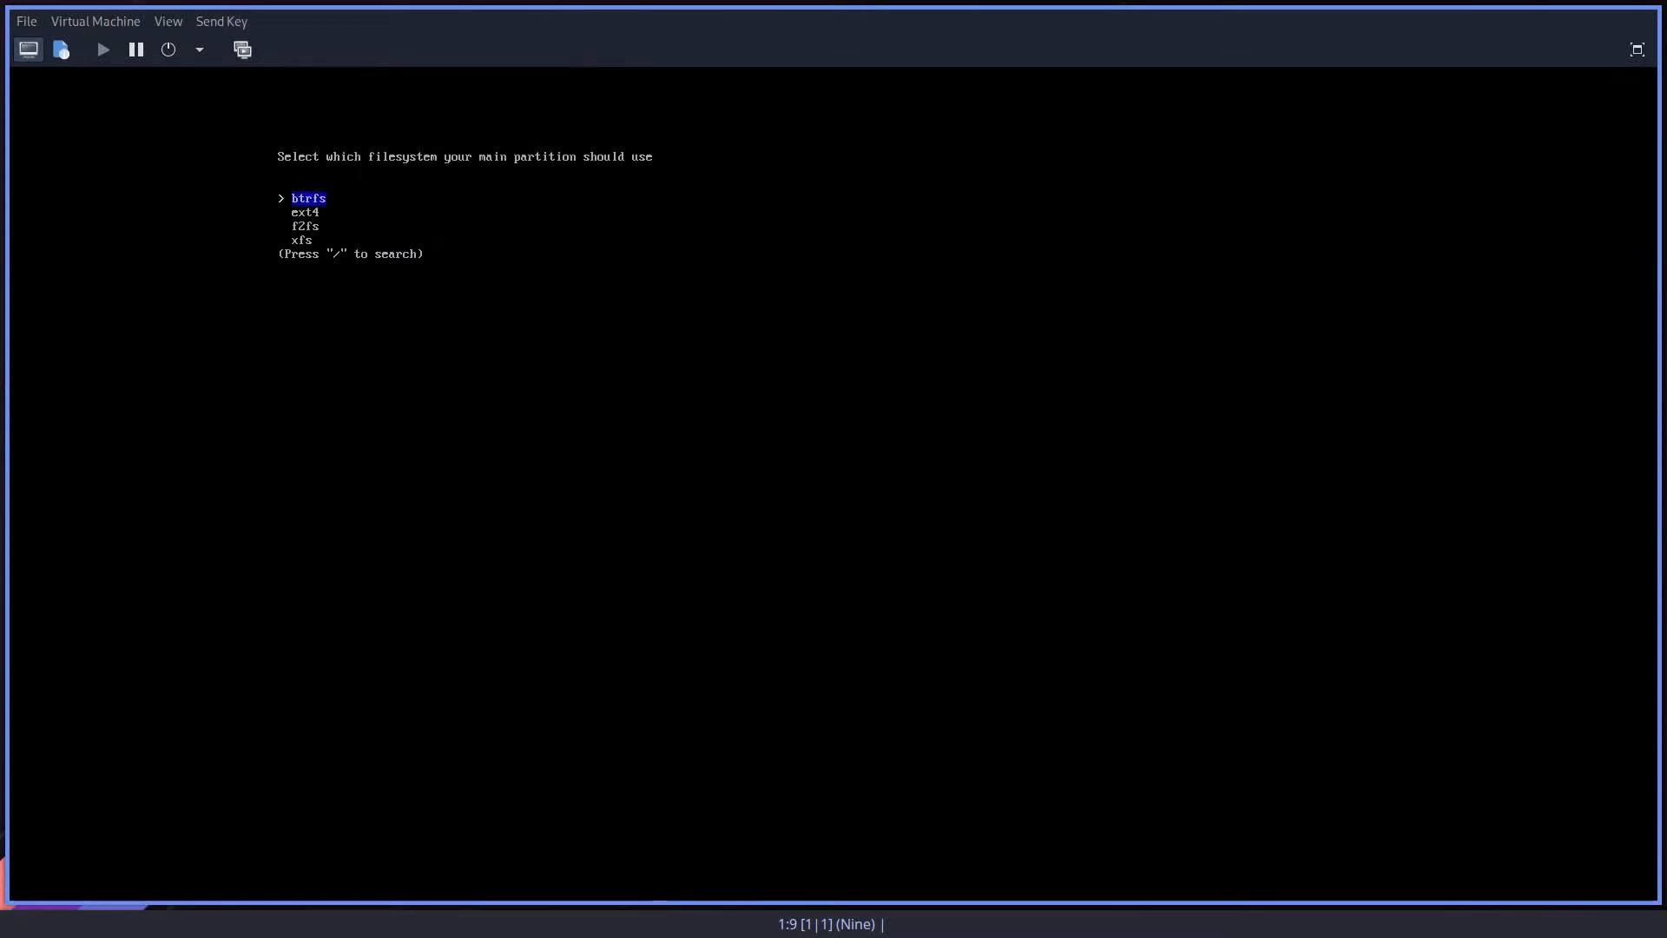
key("Down")
key("Return")
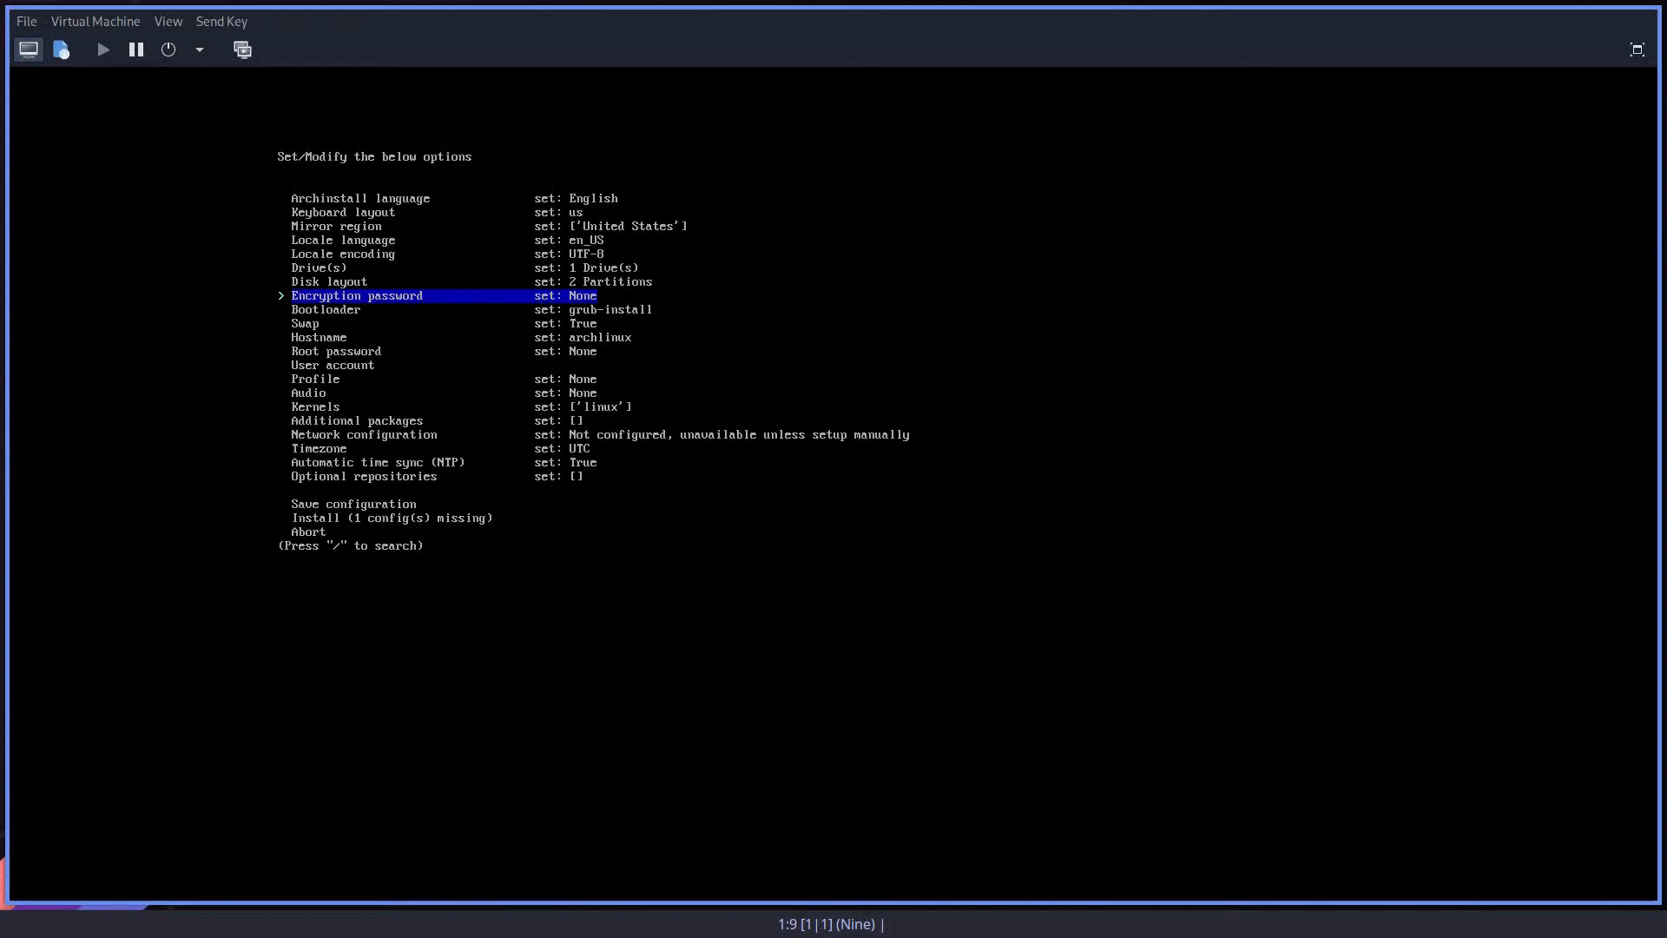
Step: Change the hostname of the installation to archlinux-video
key("Down")
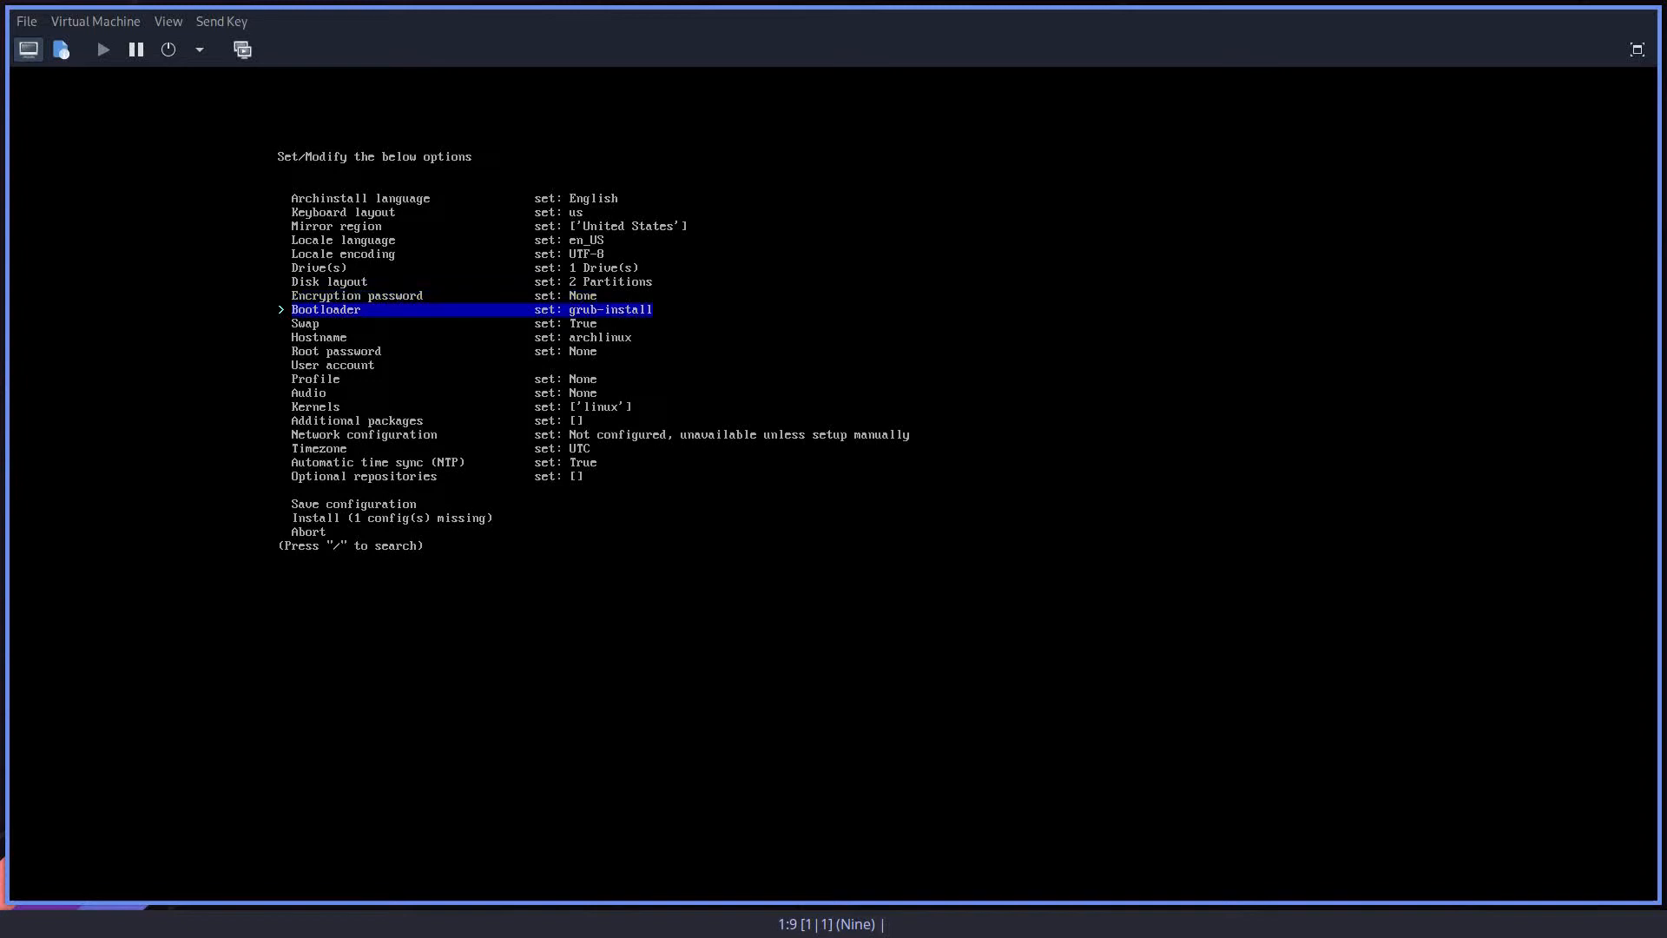
key("Down")
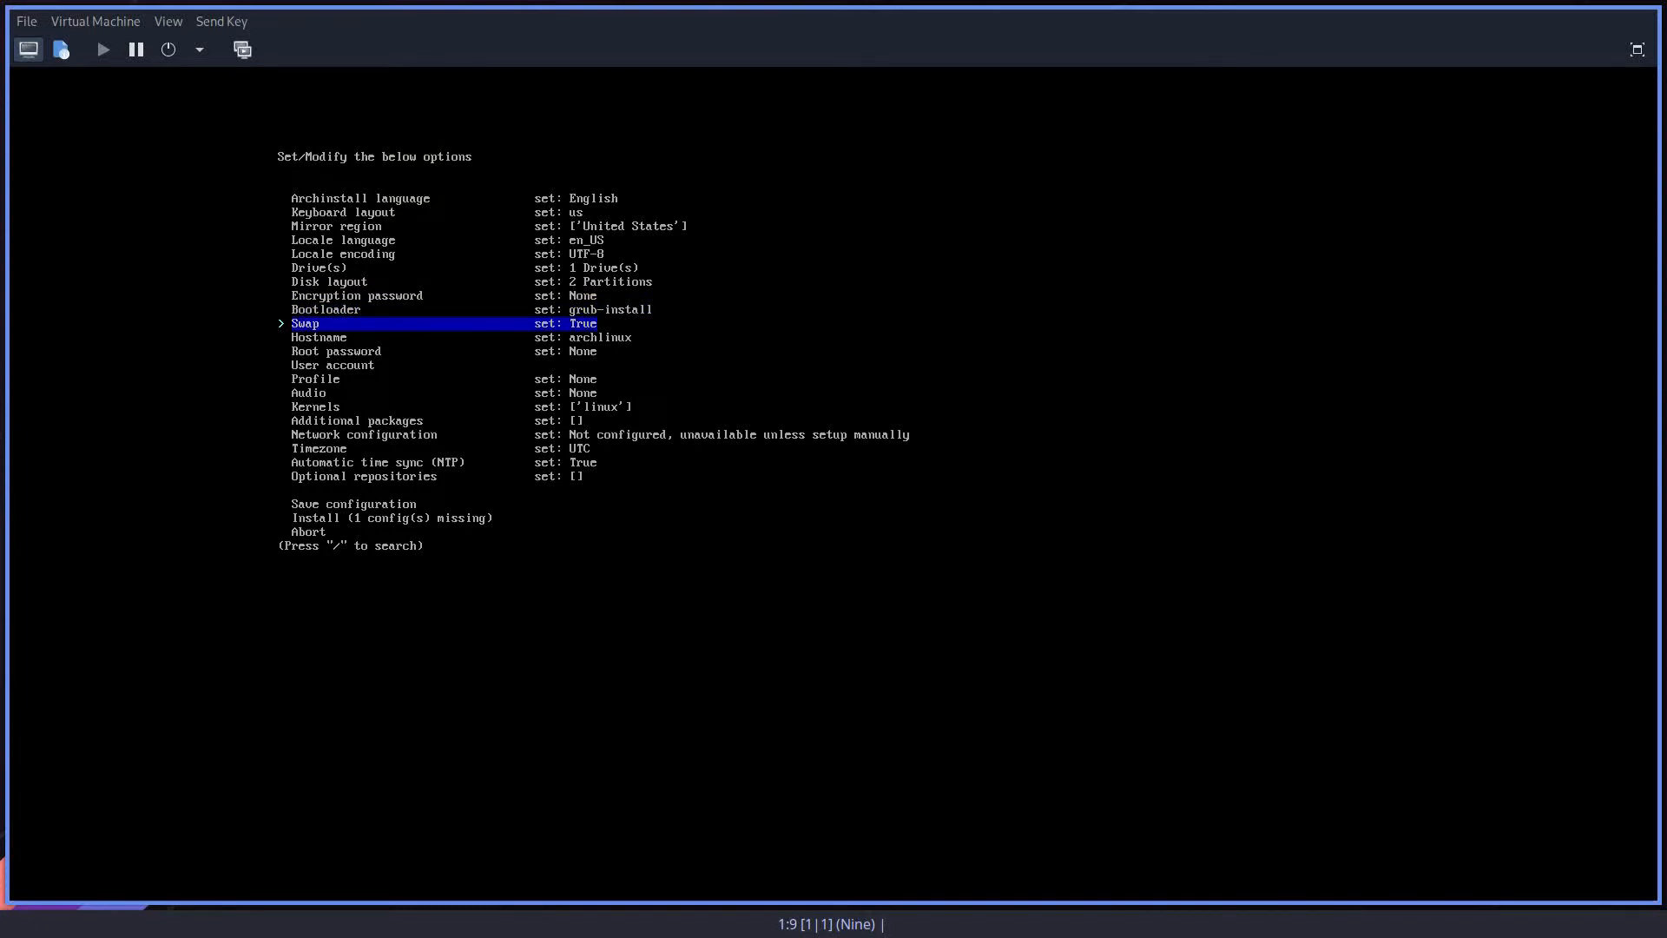
key("Down")
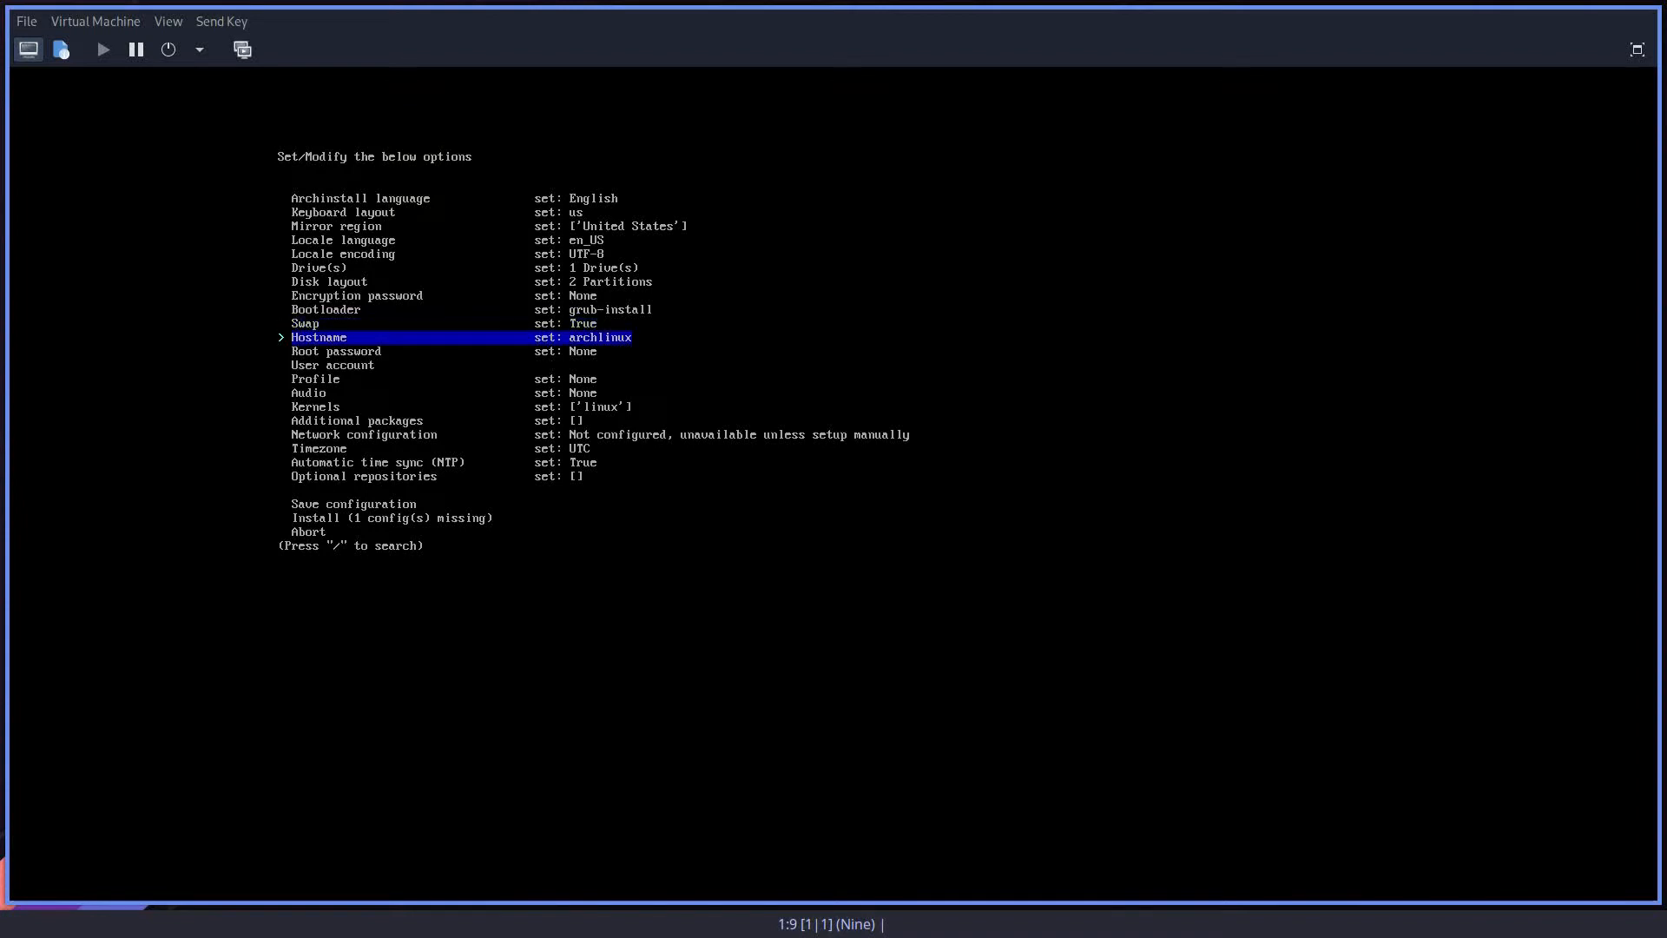
key("Return")
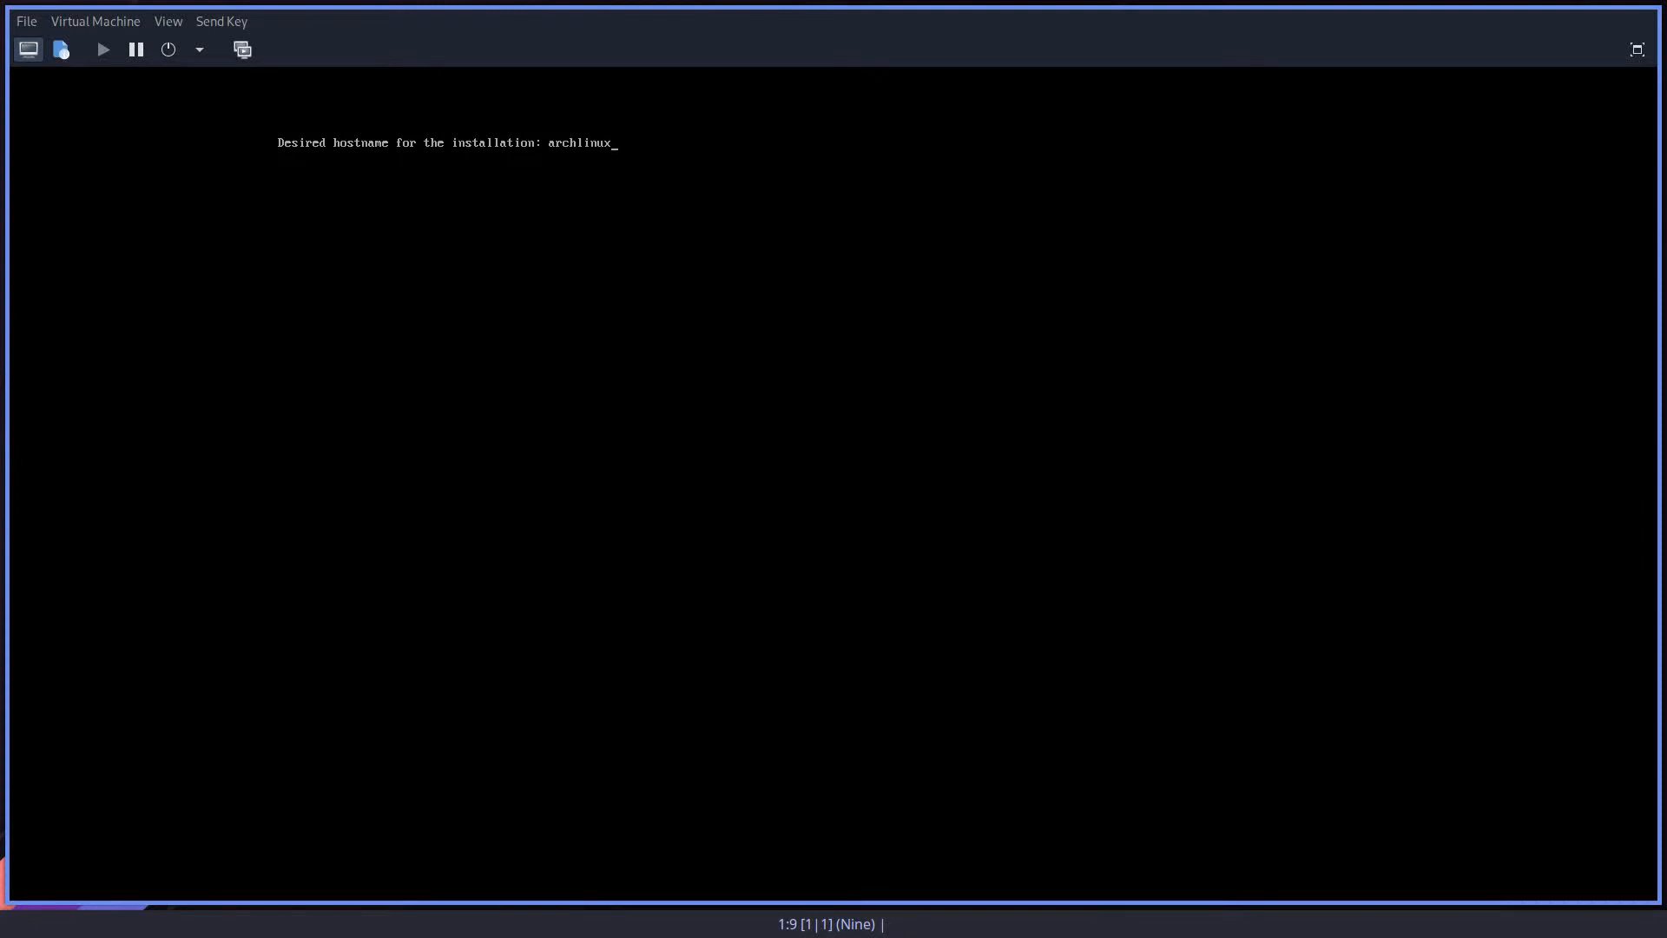
type("-video")
key("Return")
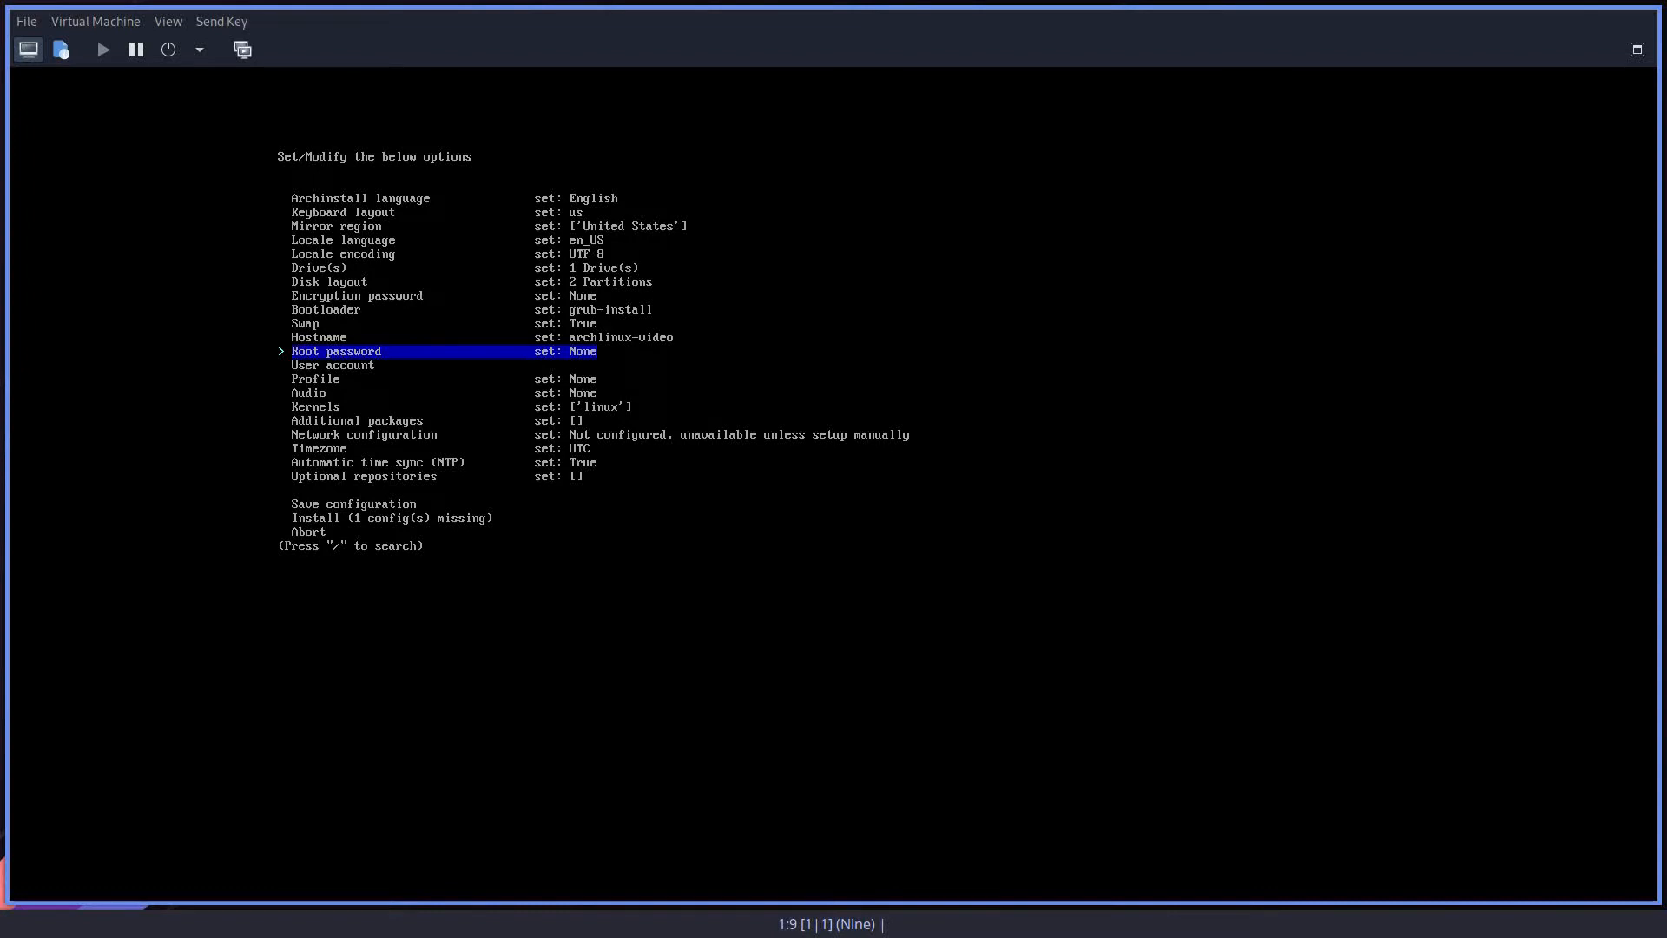
Step: Set the root password, accept it despite its weakness, and enter it again for verification
key("Return")
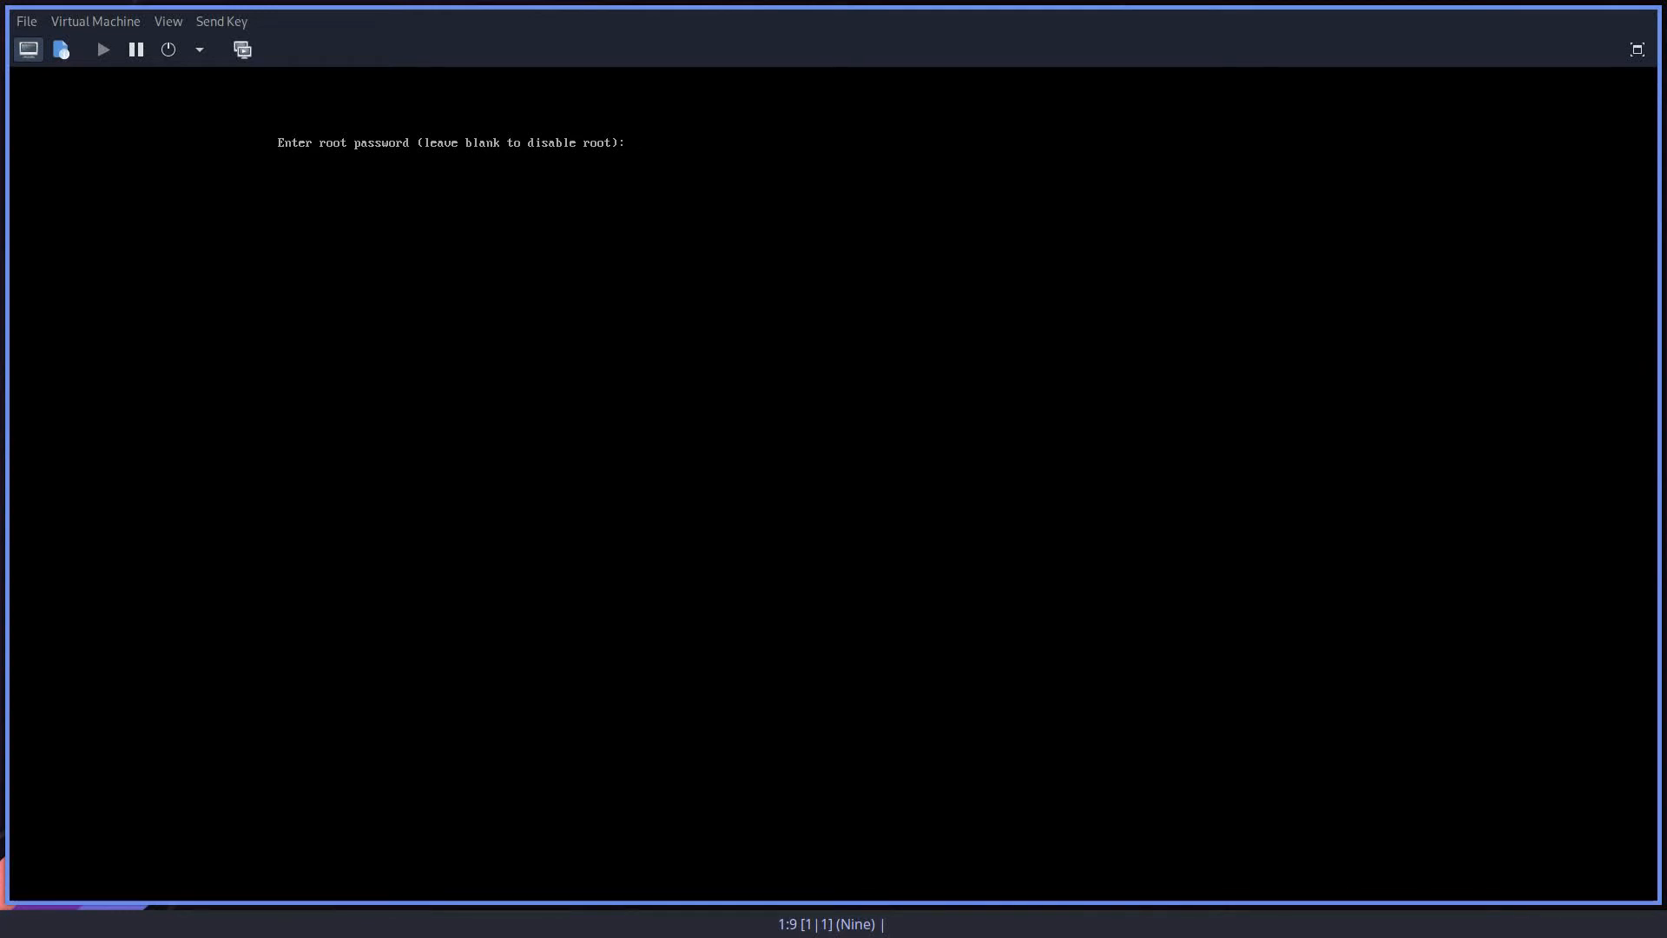
key("Return")
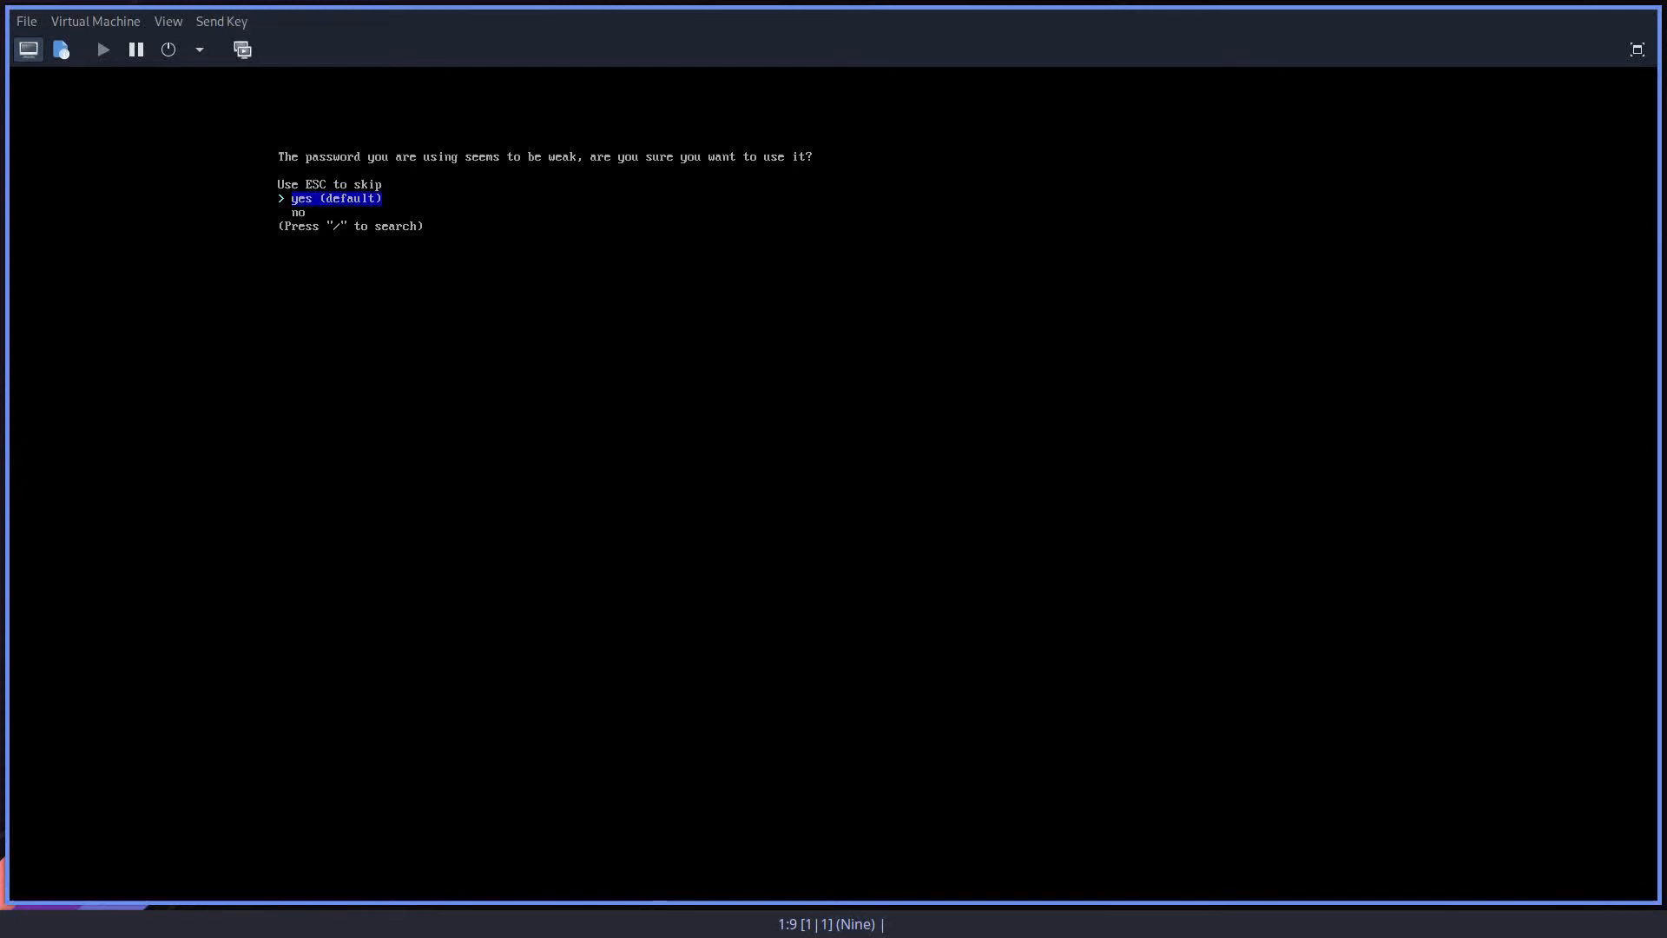
key("Return")
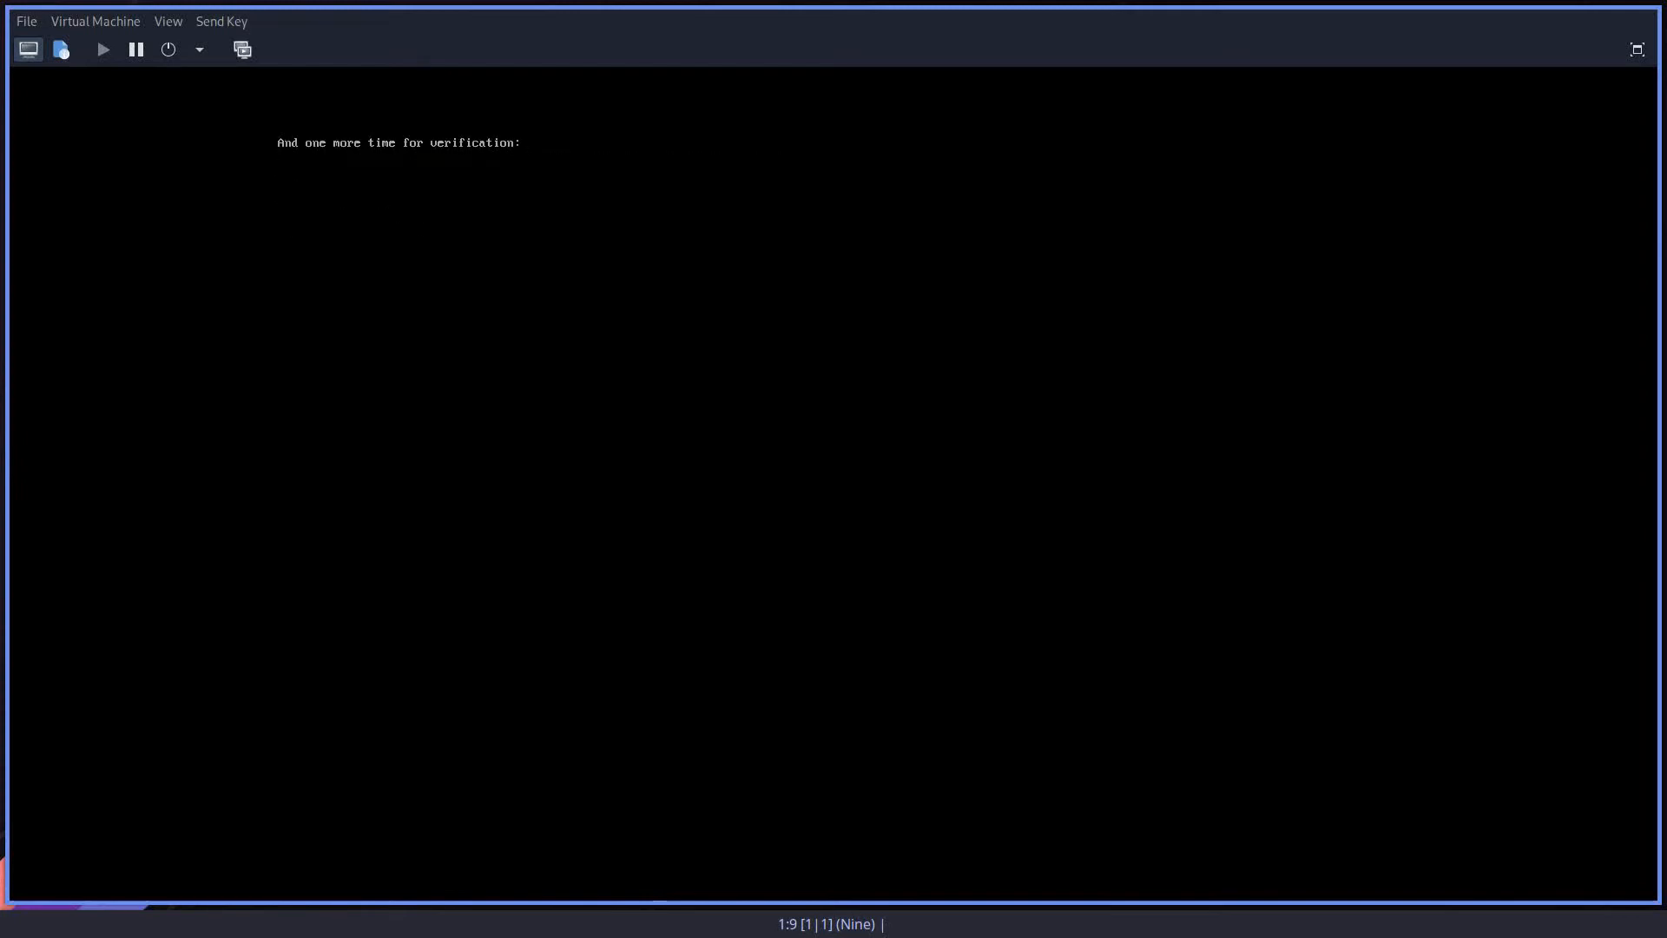
key("Return")
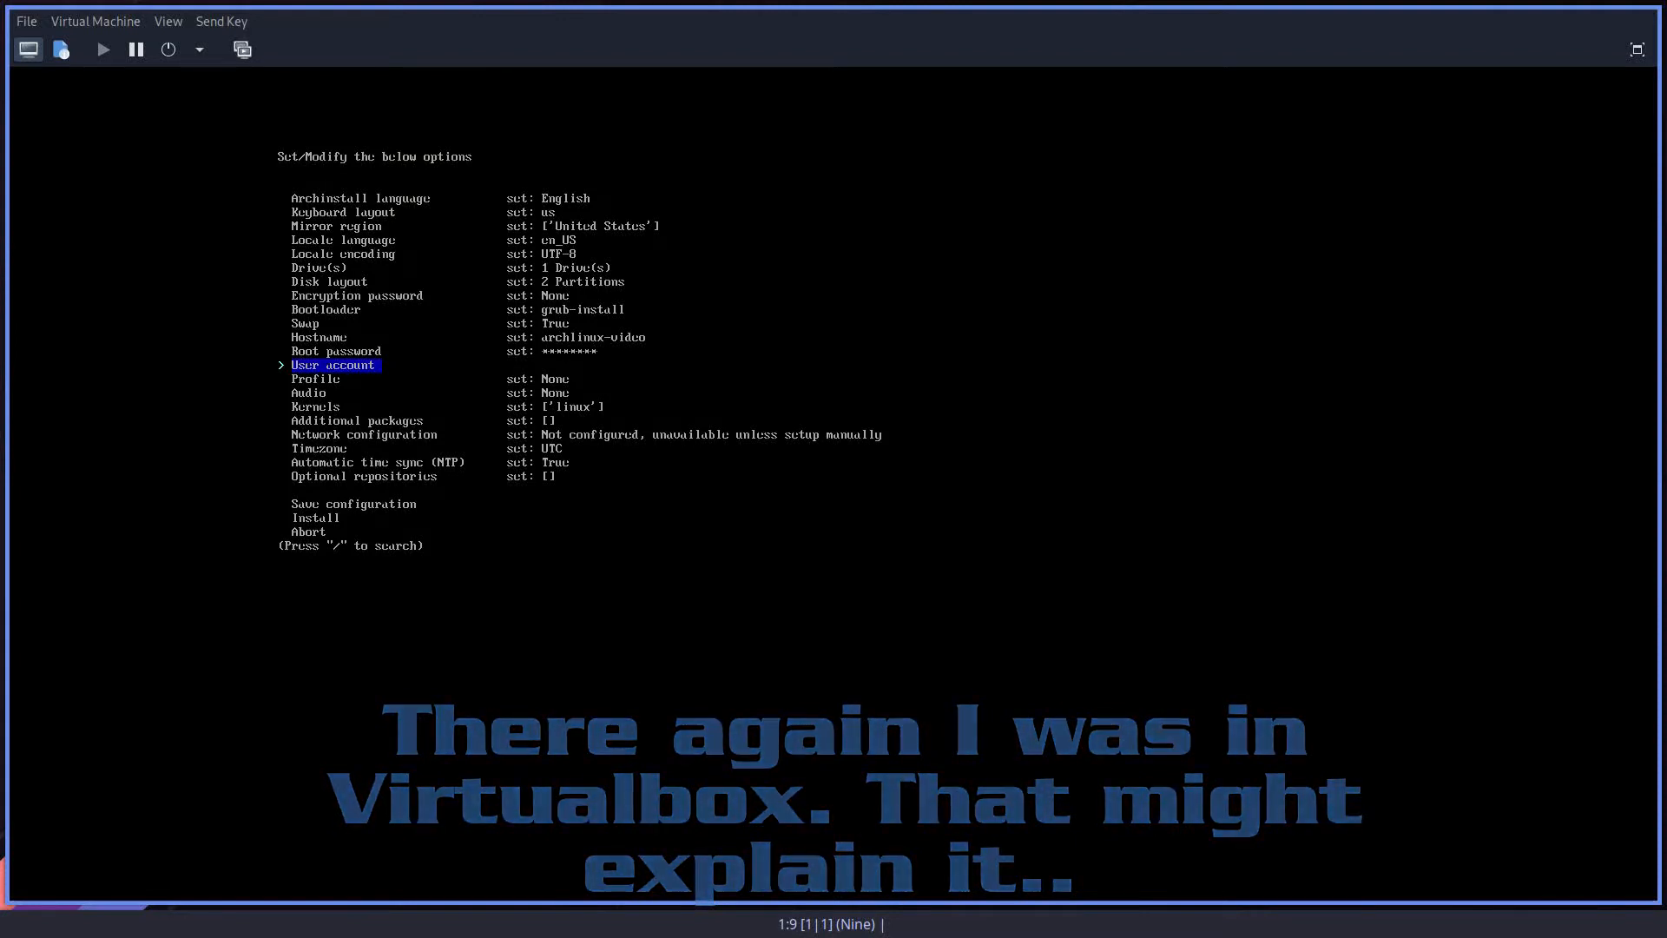
Step: Define a new user account with a username and verified account password, make it a superuser (sudo), and confirm the user list
key("Return")
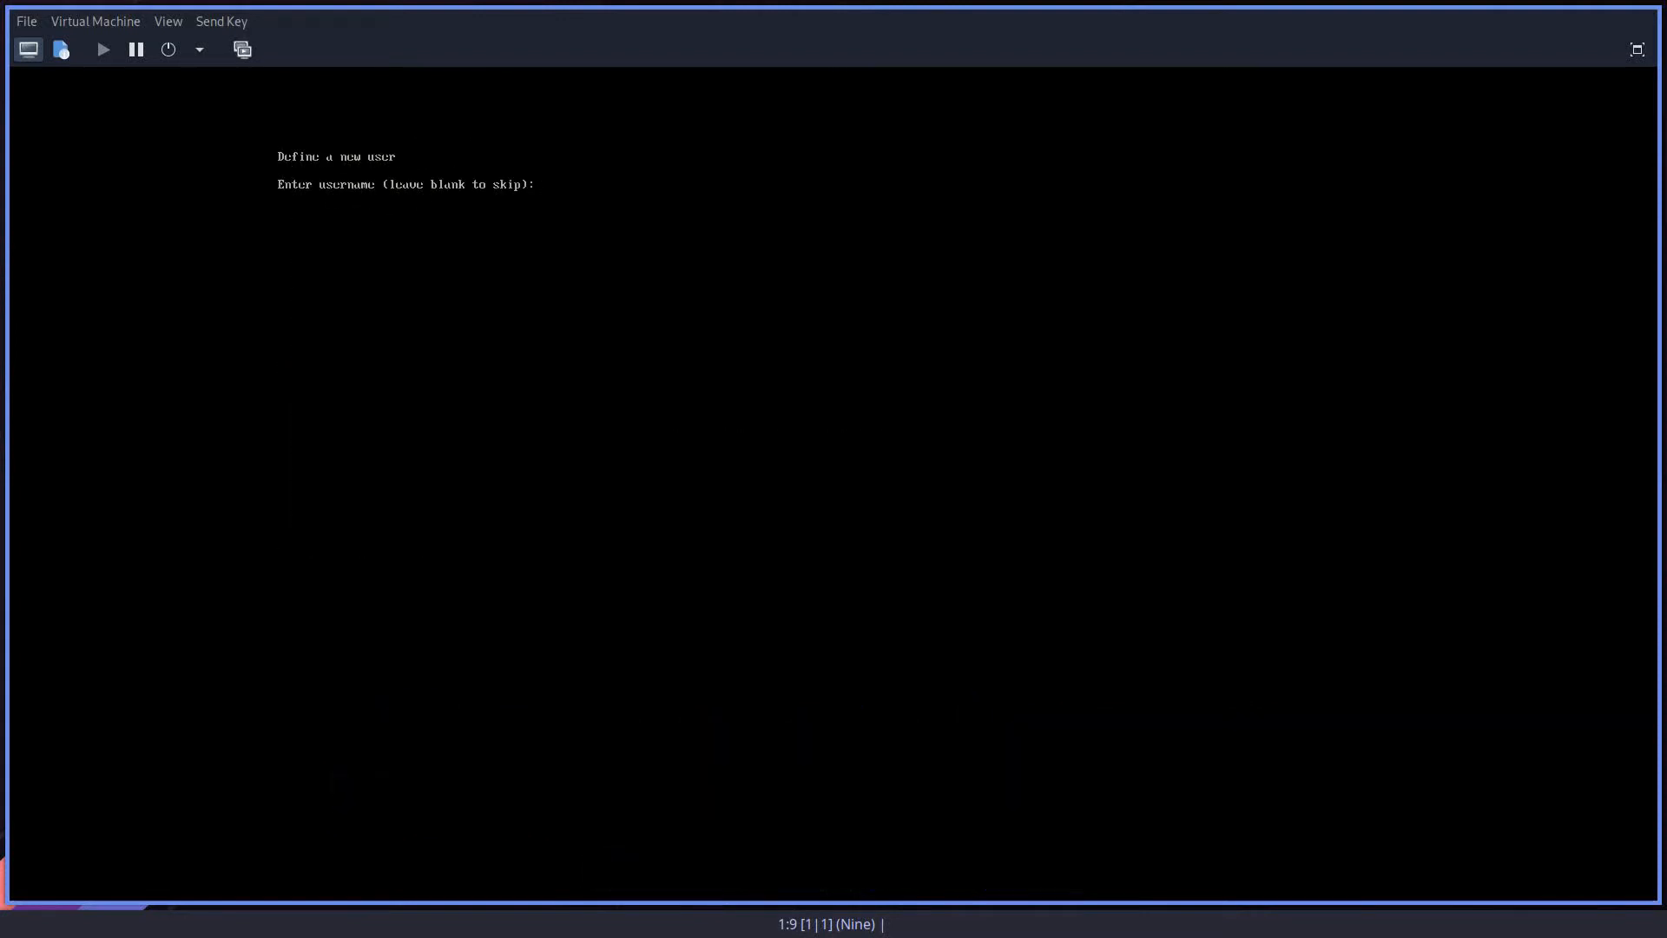
type("bruce")
key("Return")
key("Return")
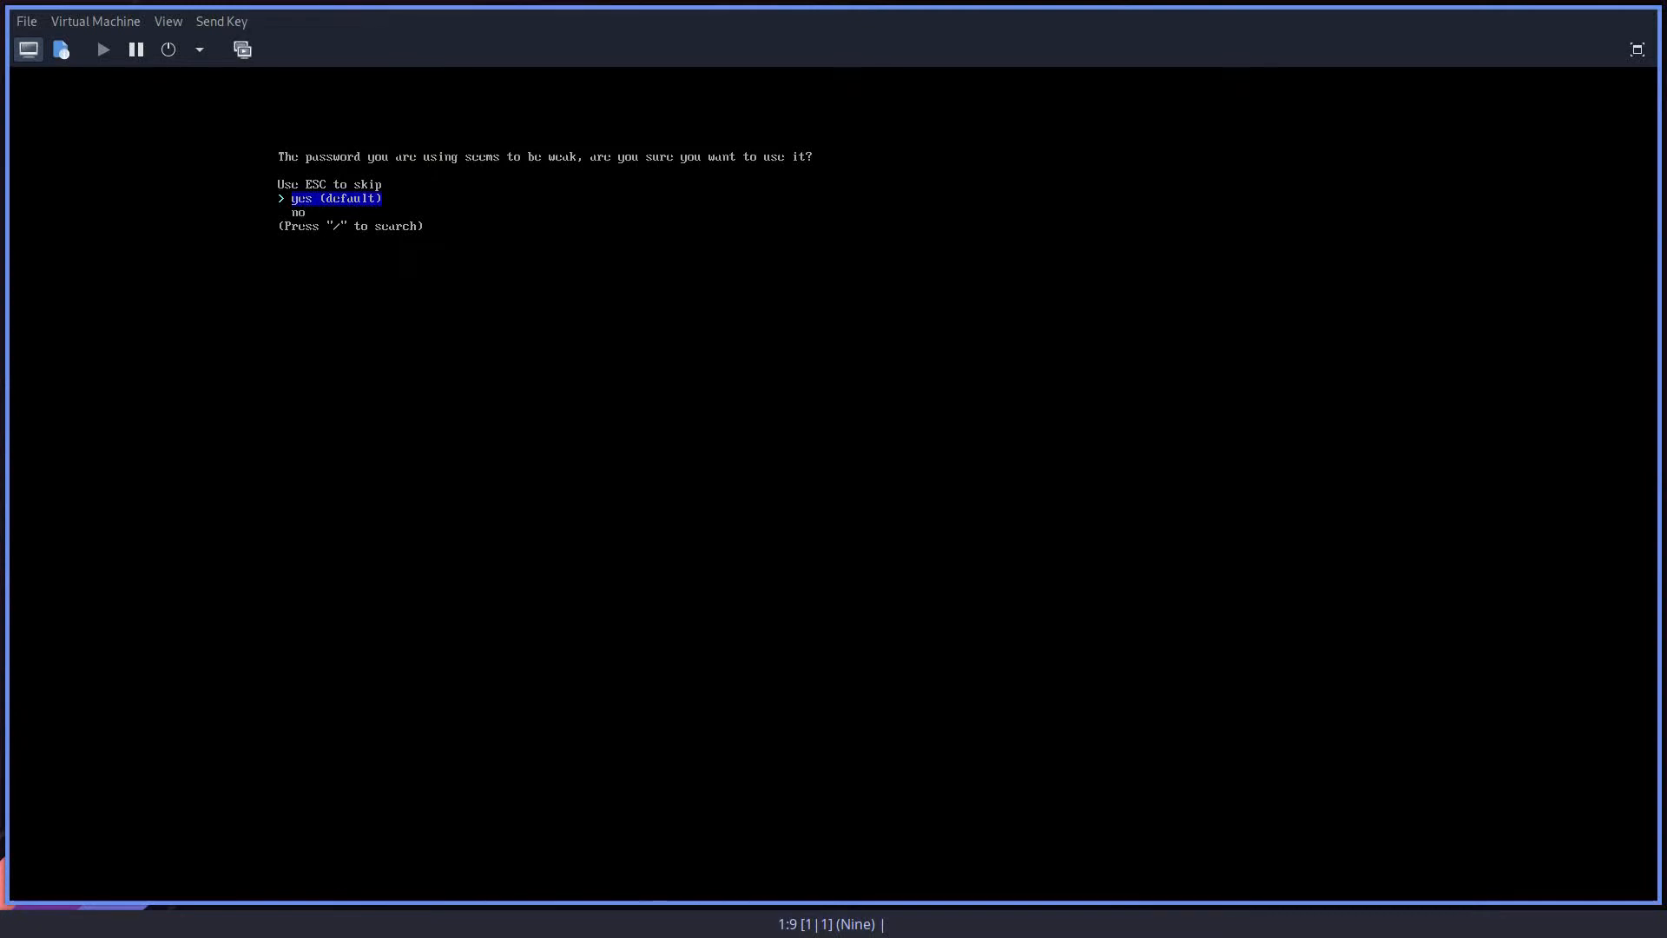
key("Return")
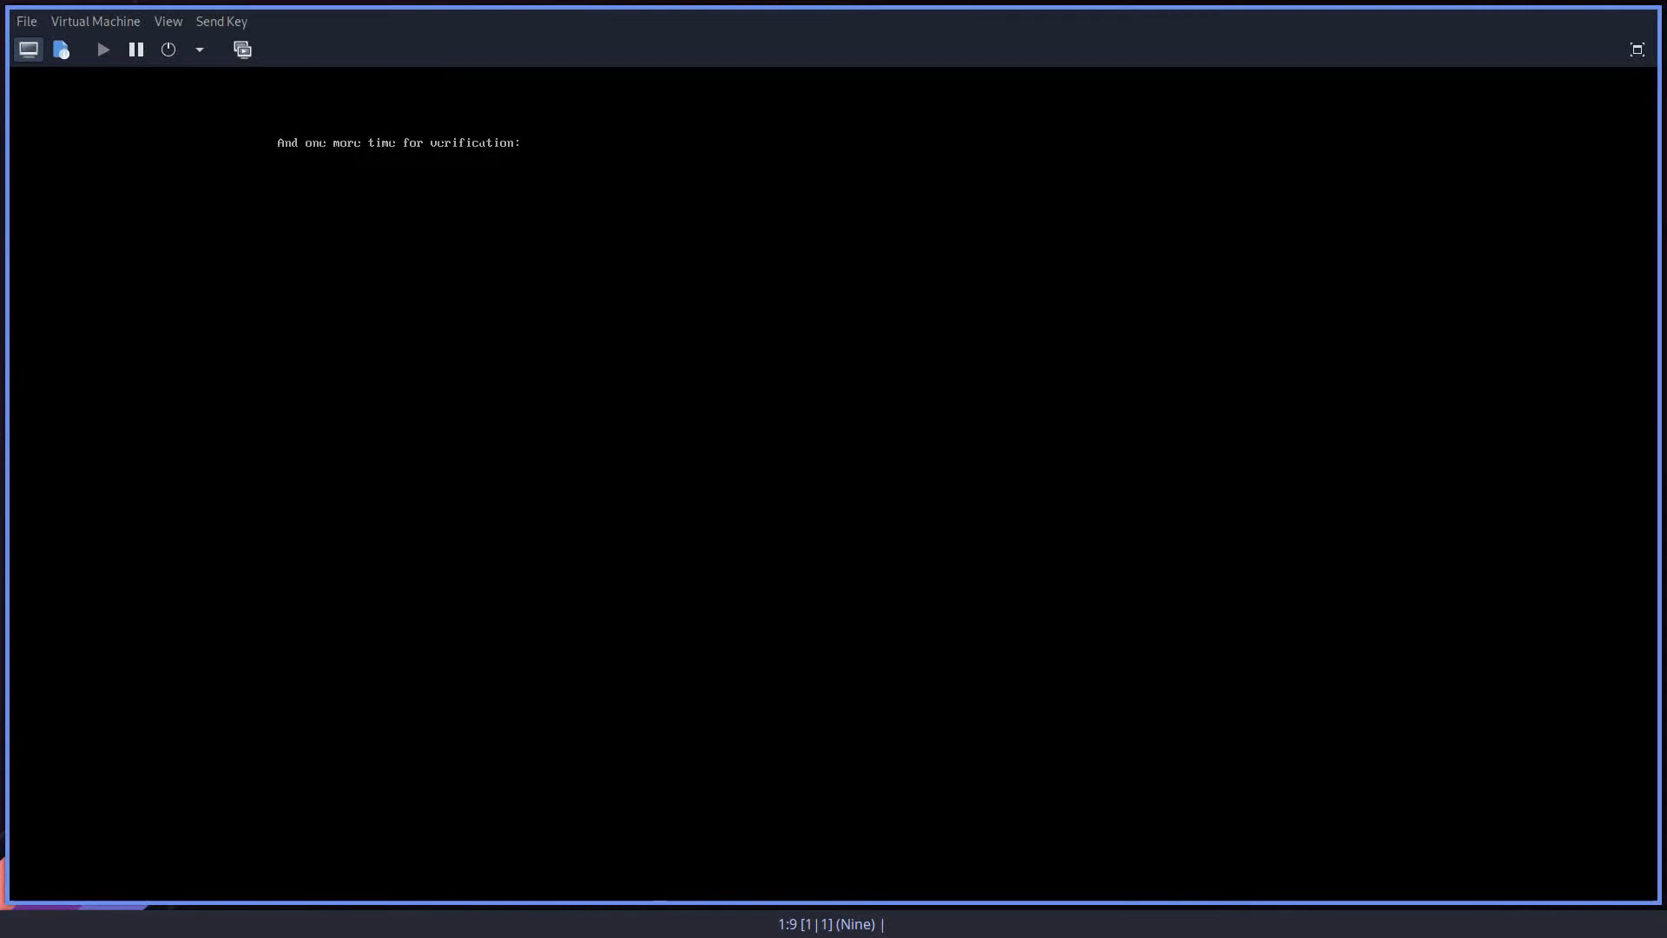
key("Return")
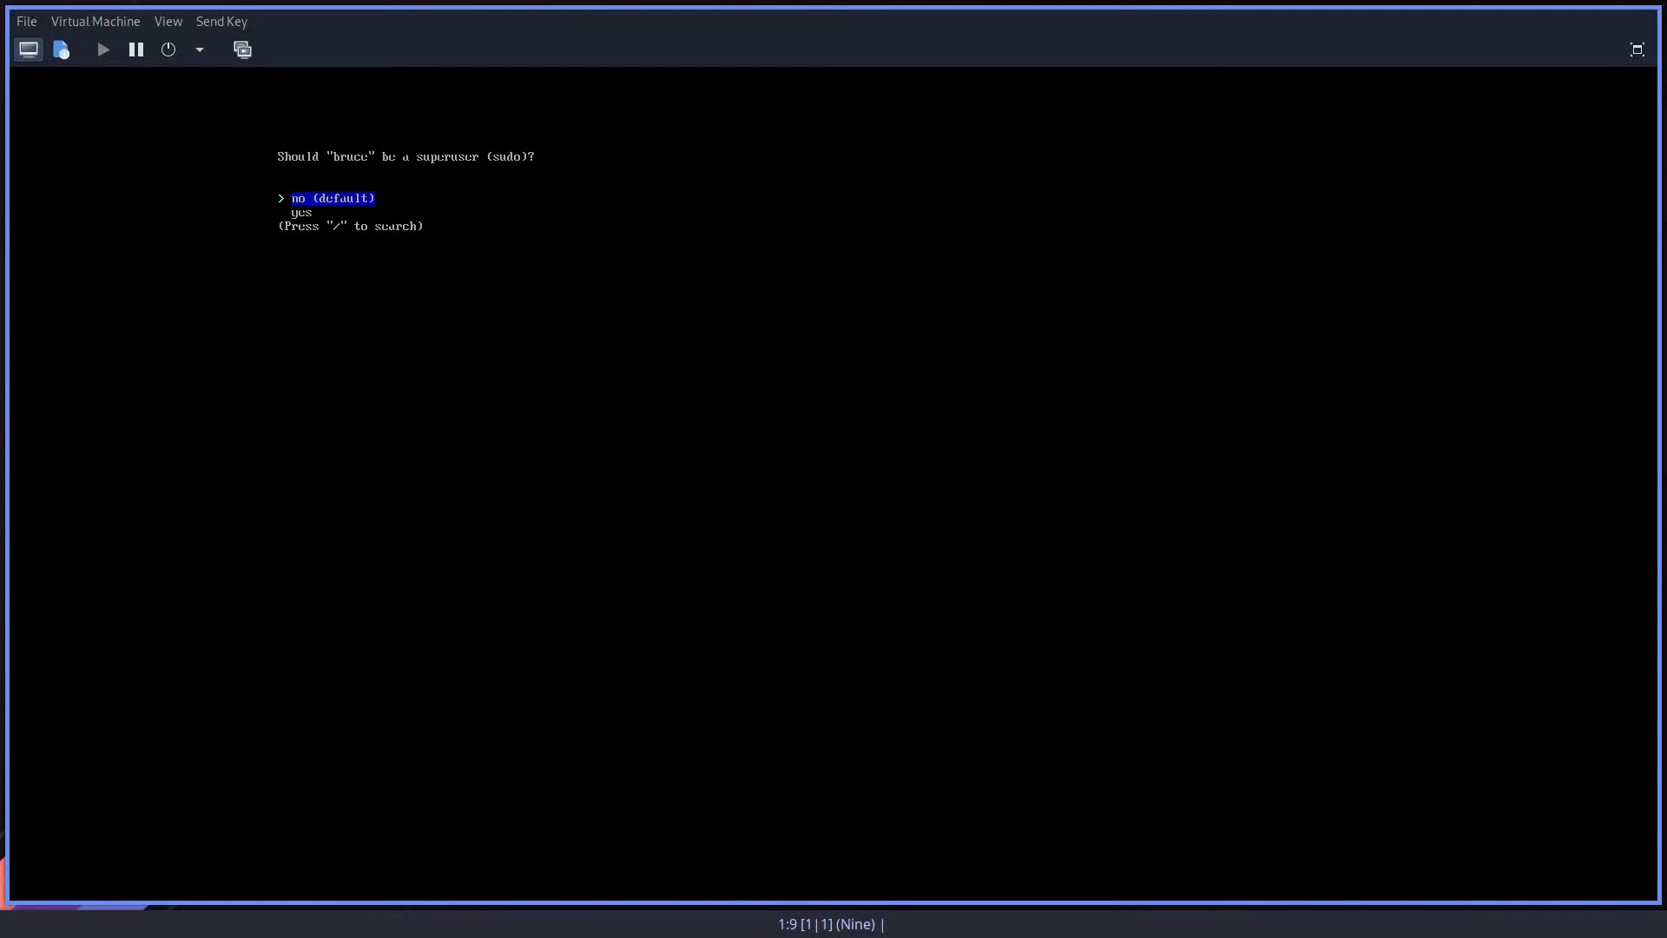
key("Down")
key("Return")
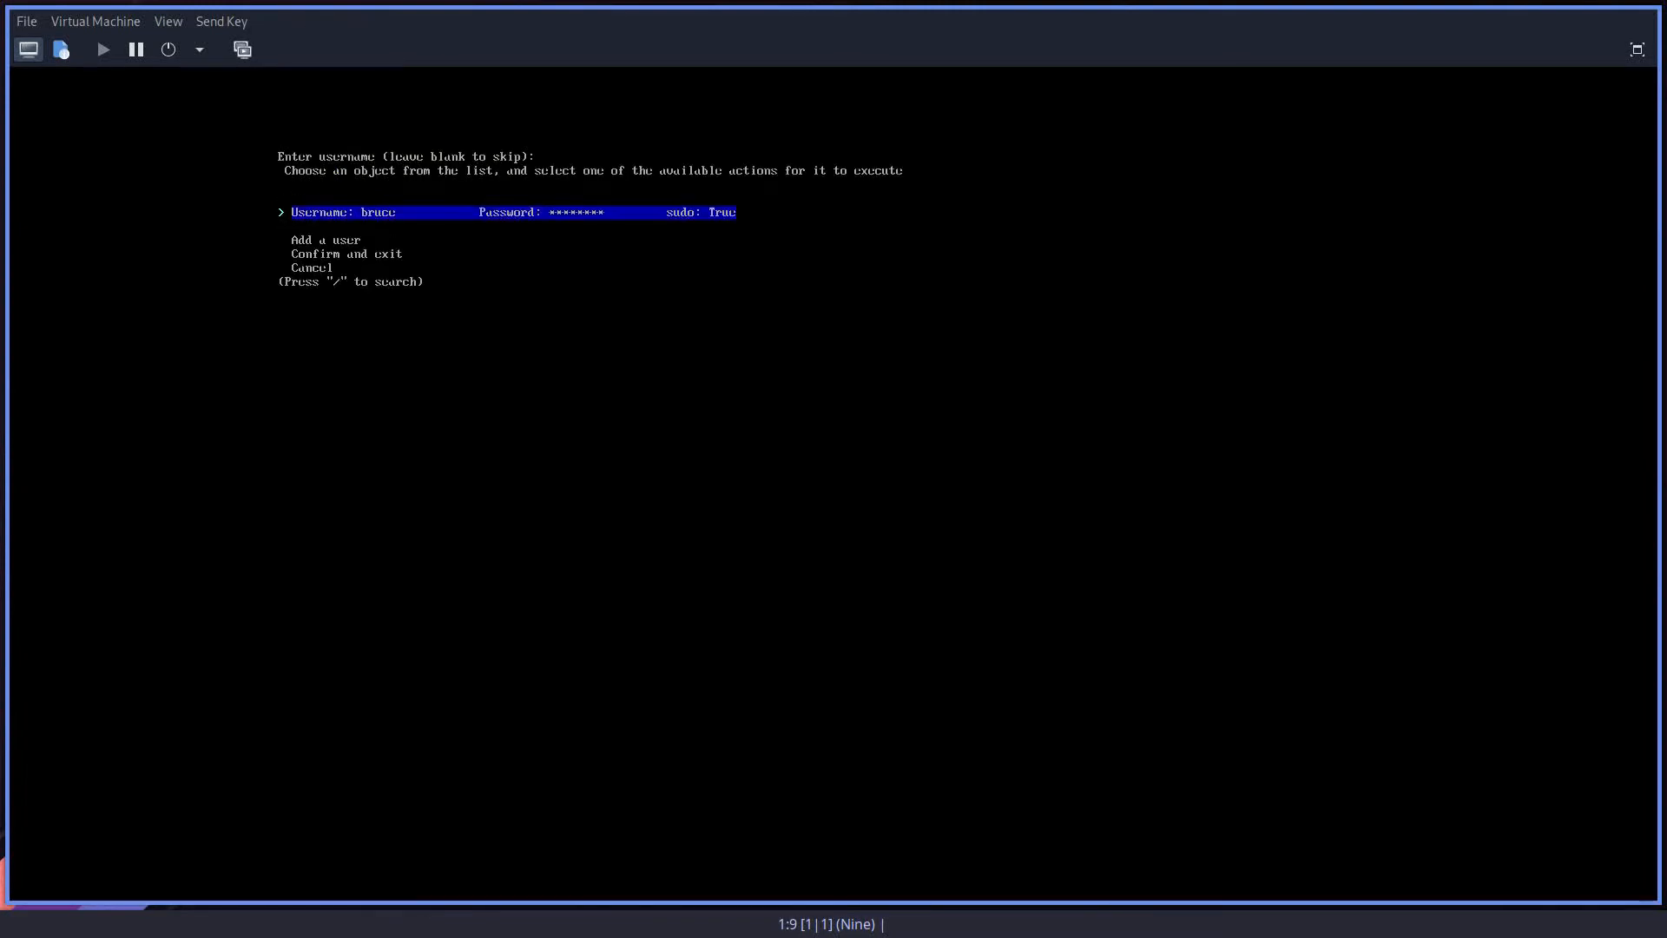
key("Down")
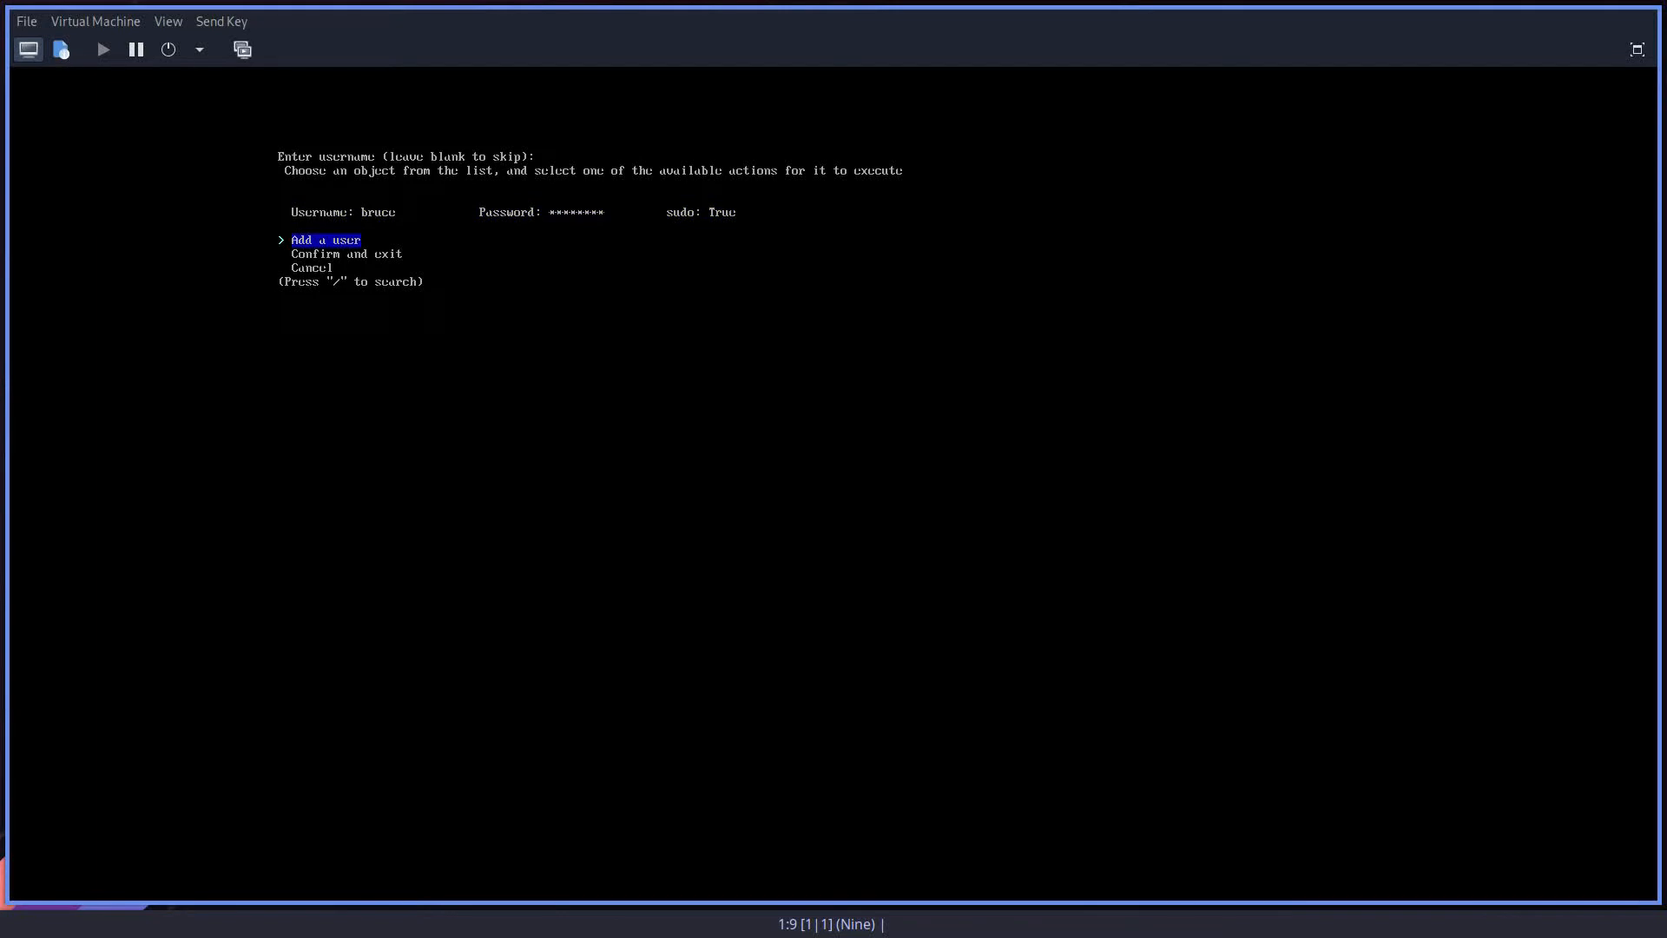
key("Down")
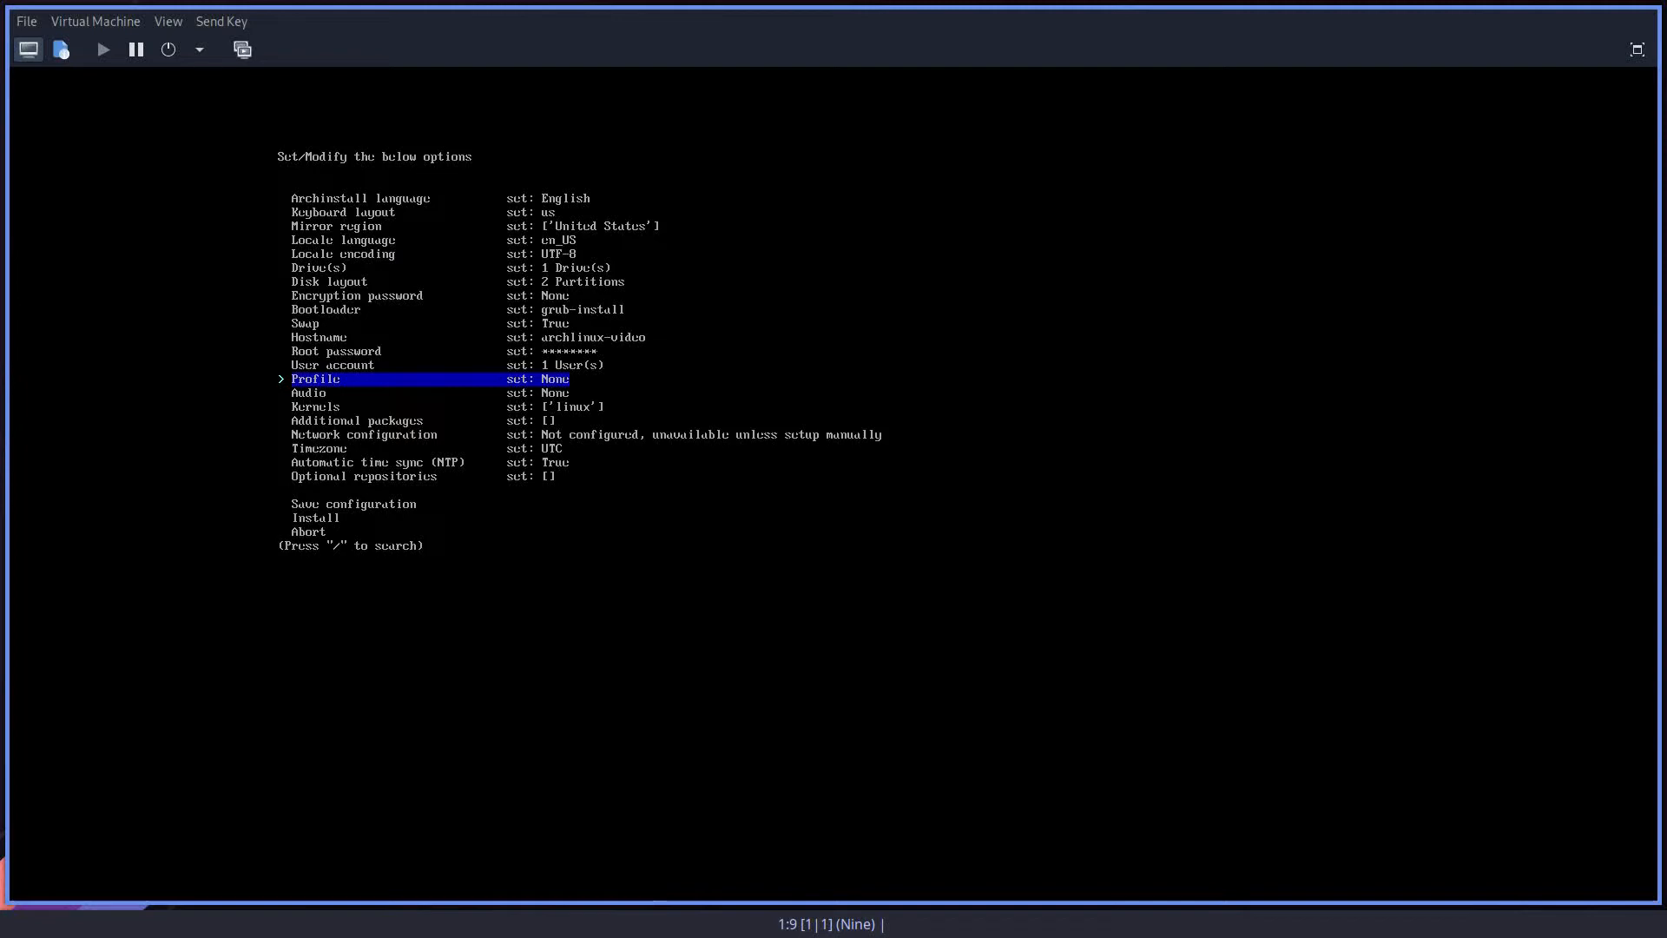
Step: Choose the desktop profile with cinnamon as the desktop environment
key("Return")
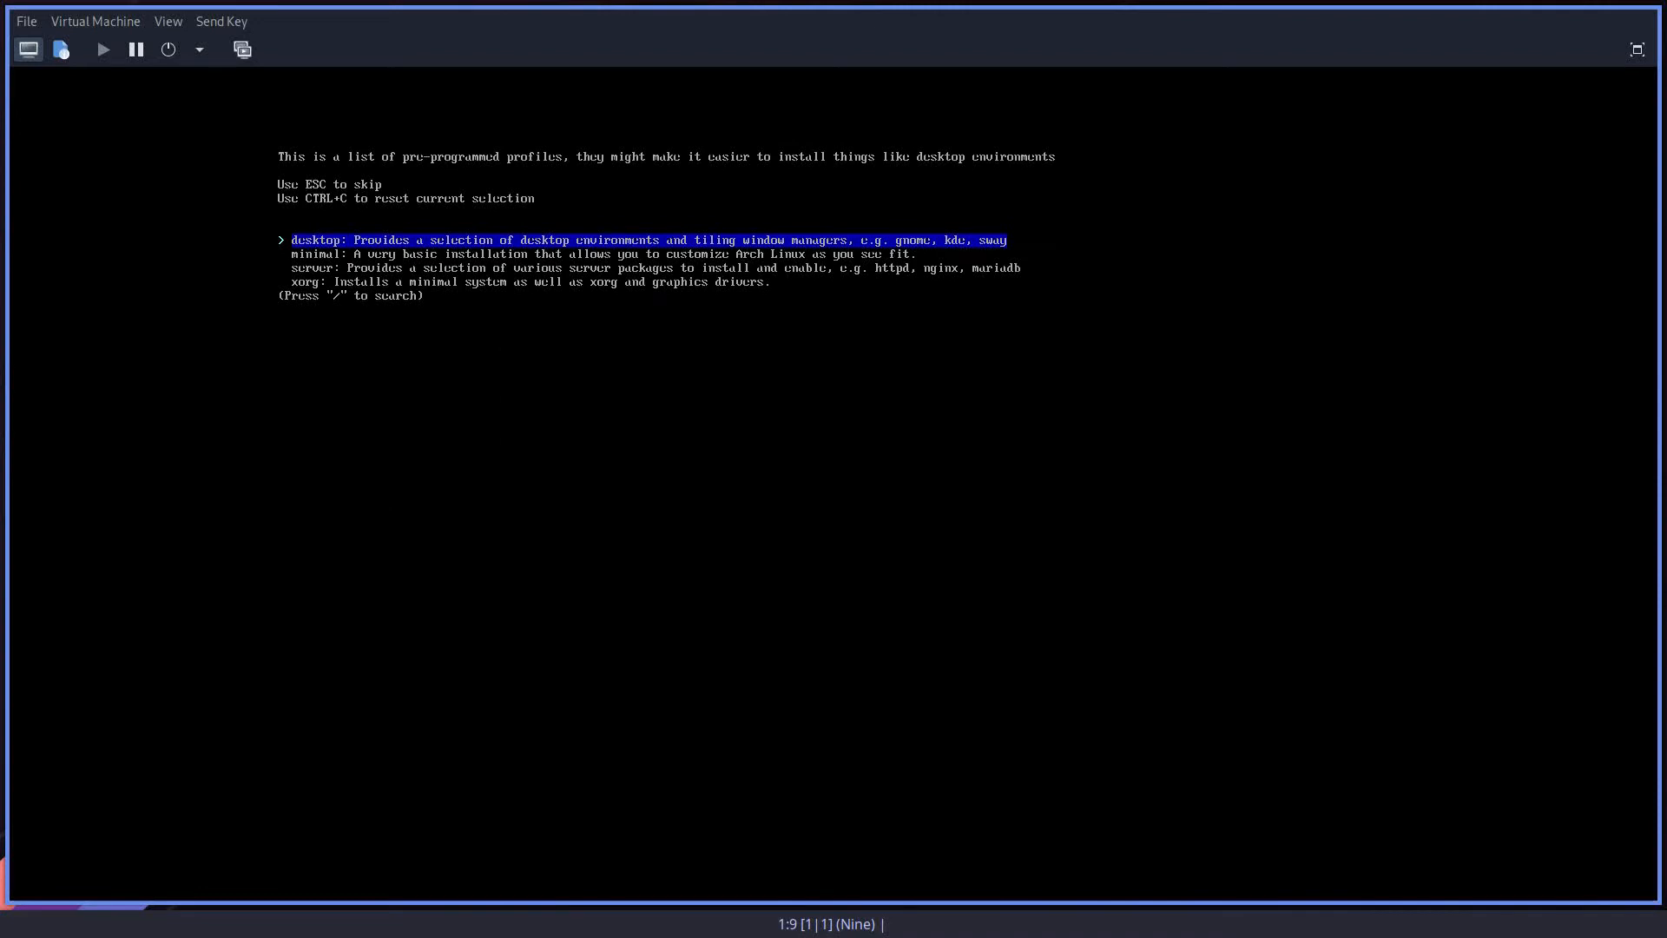
key("Down")
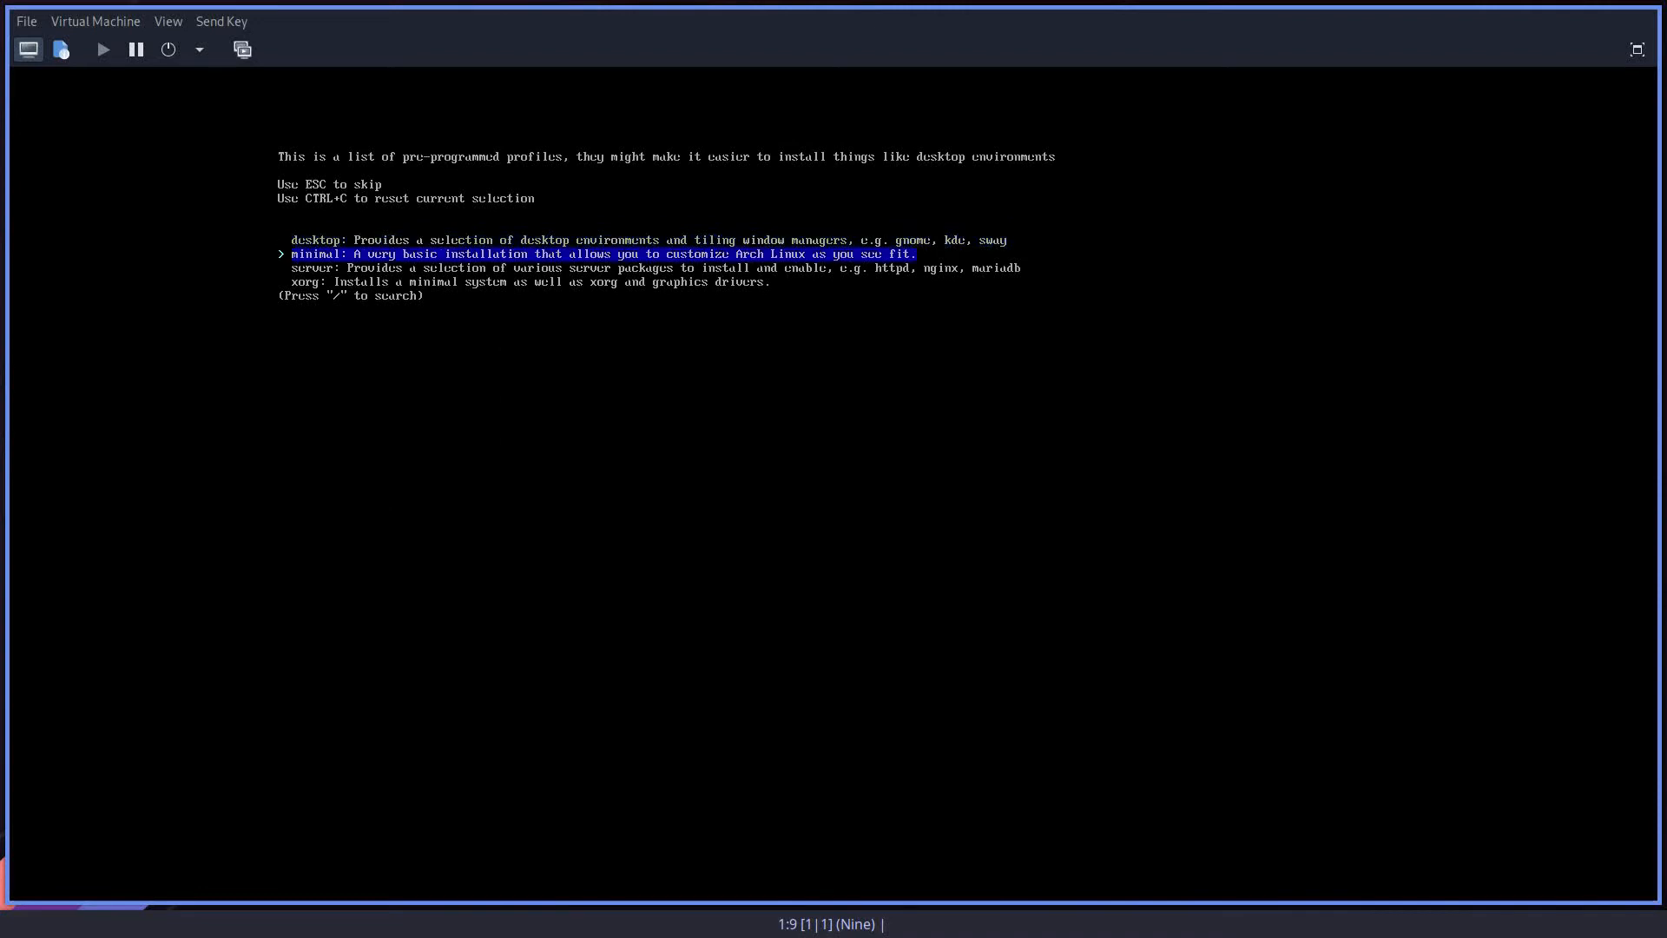
key("Down")
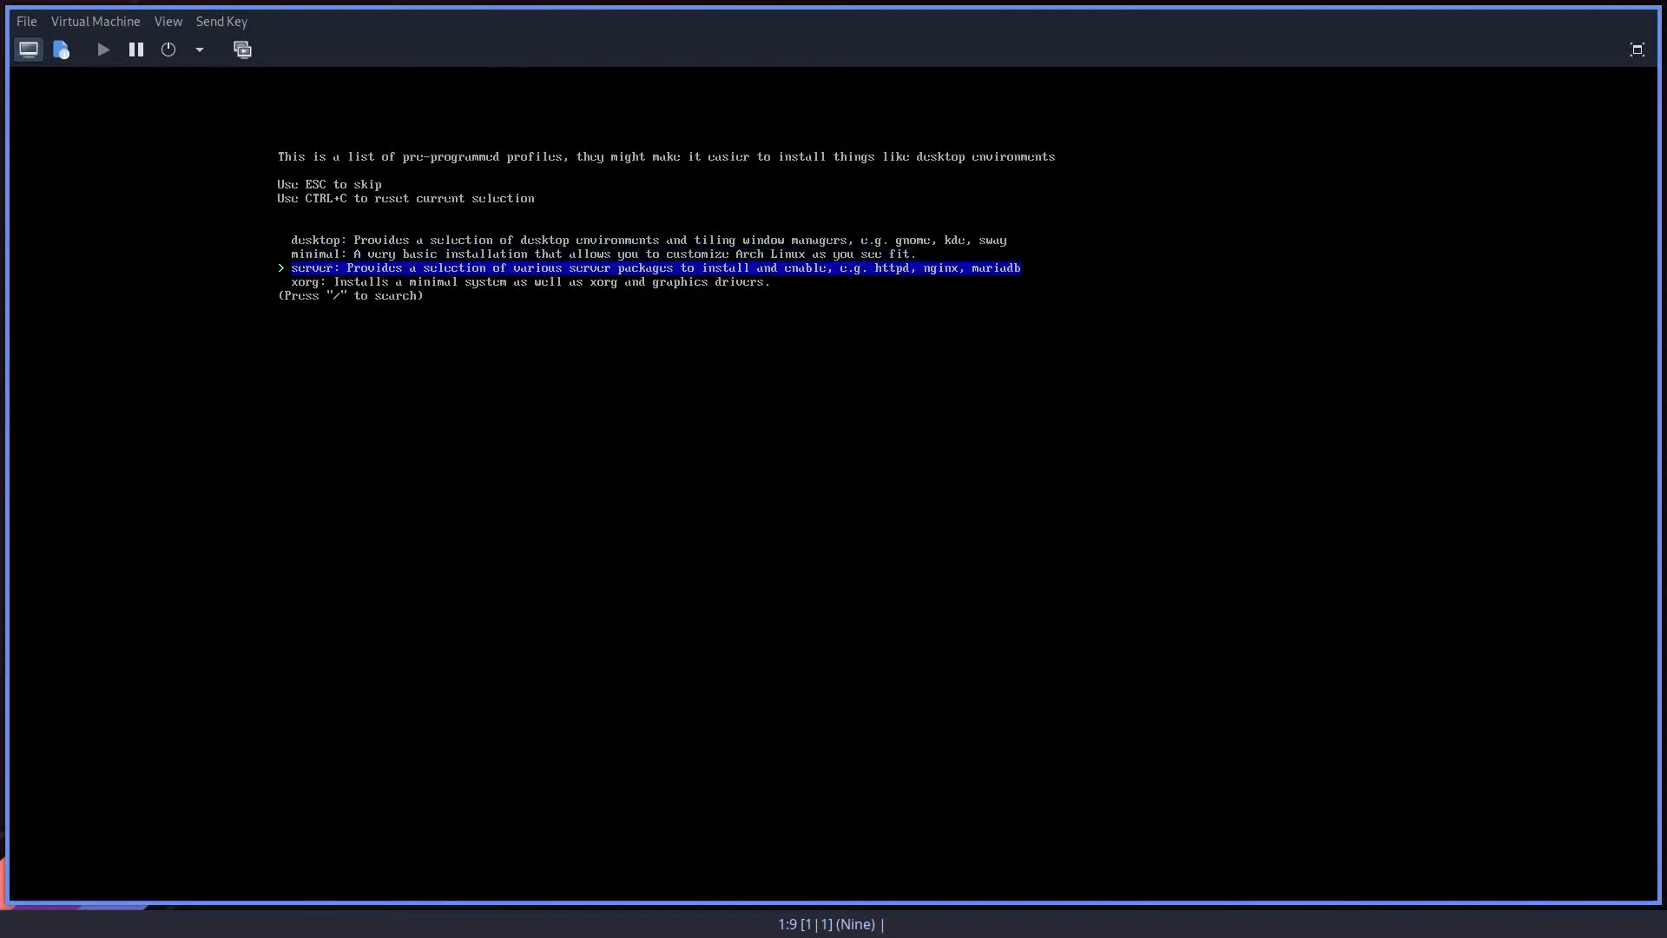
key("Down")
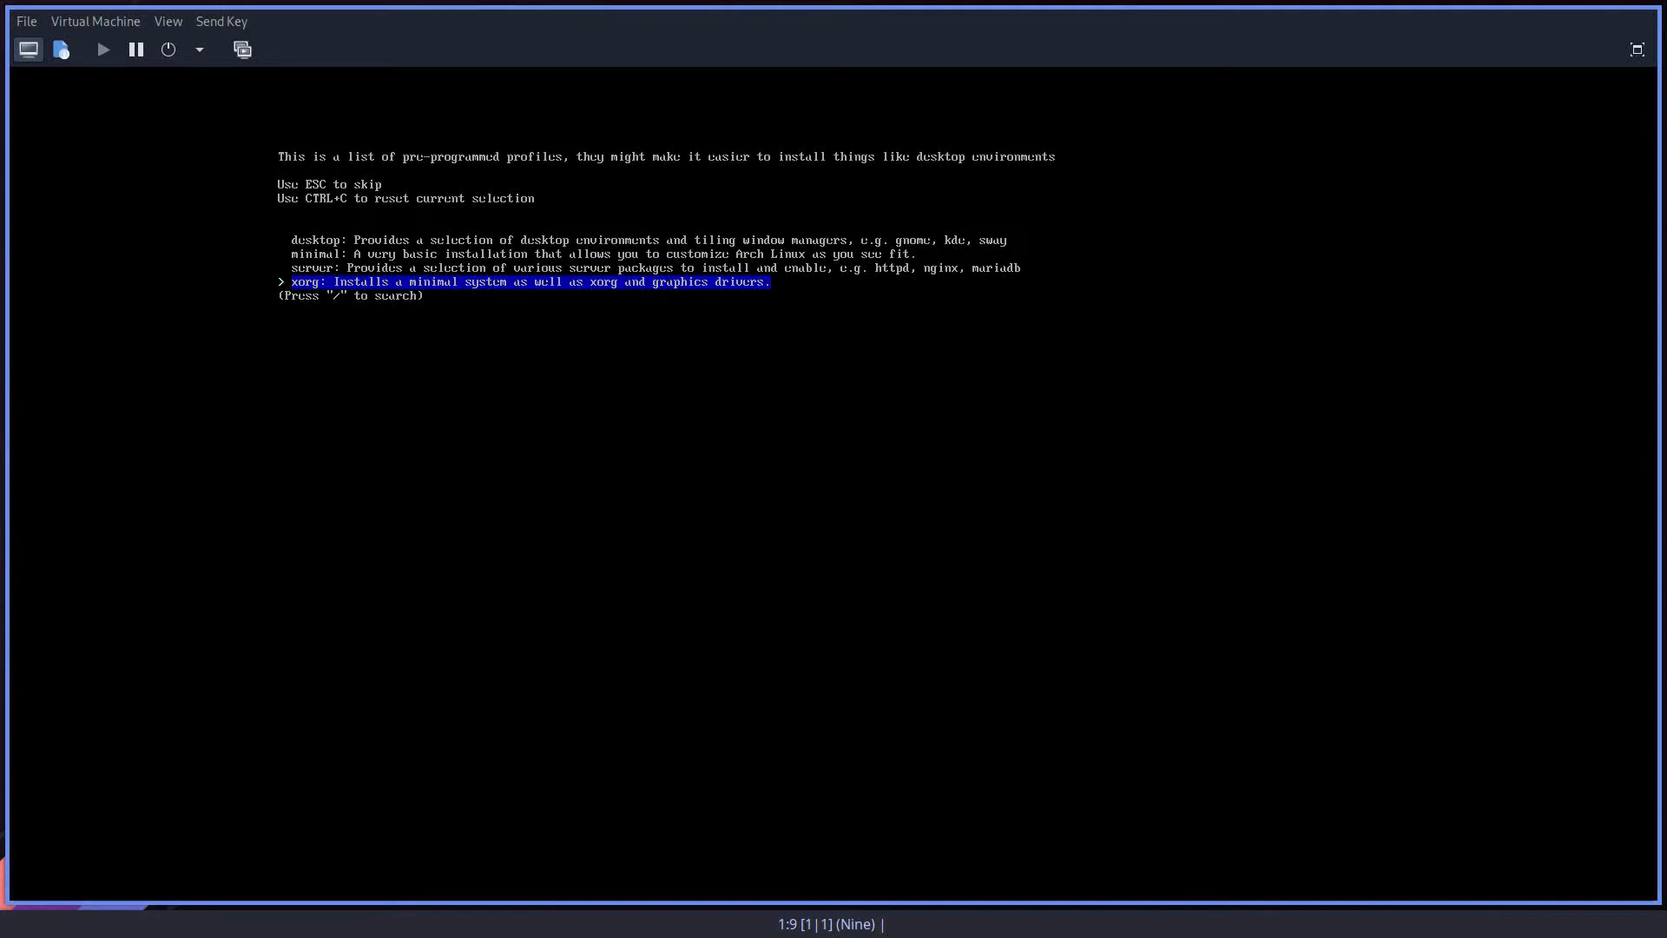
key("Up")
key("Up")
key("Up")
key("Return")
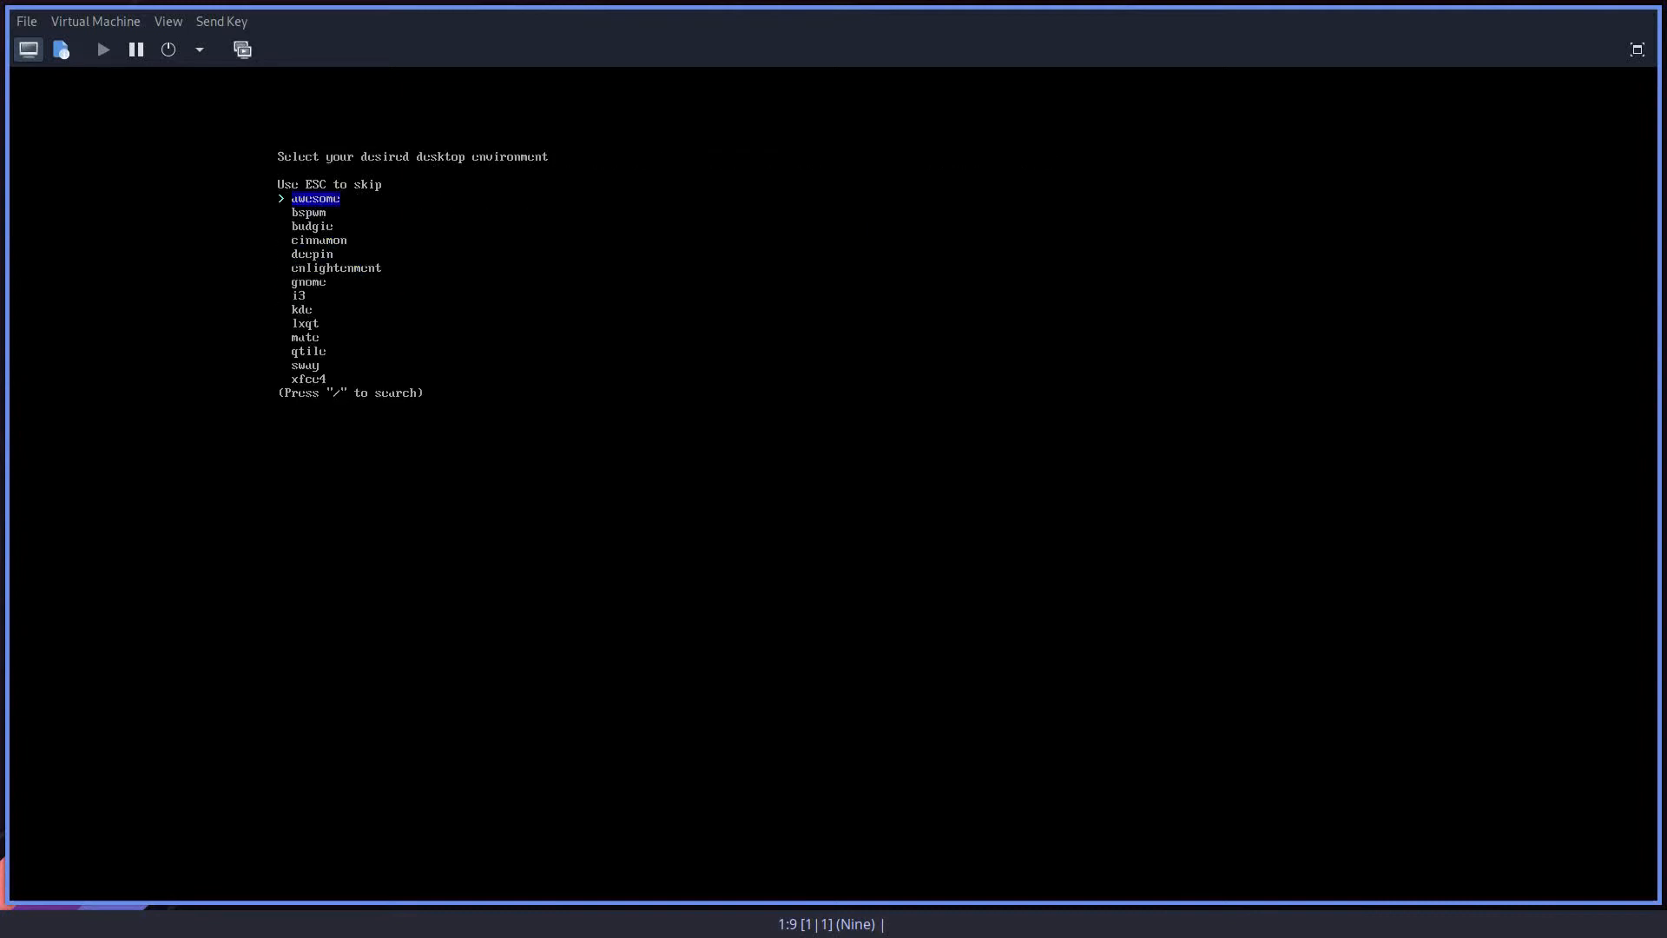
key("Down")
key("Down")
key("Down")
key("Return")
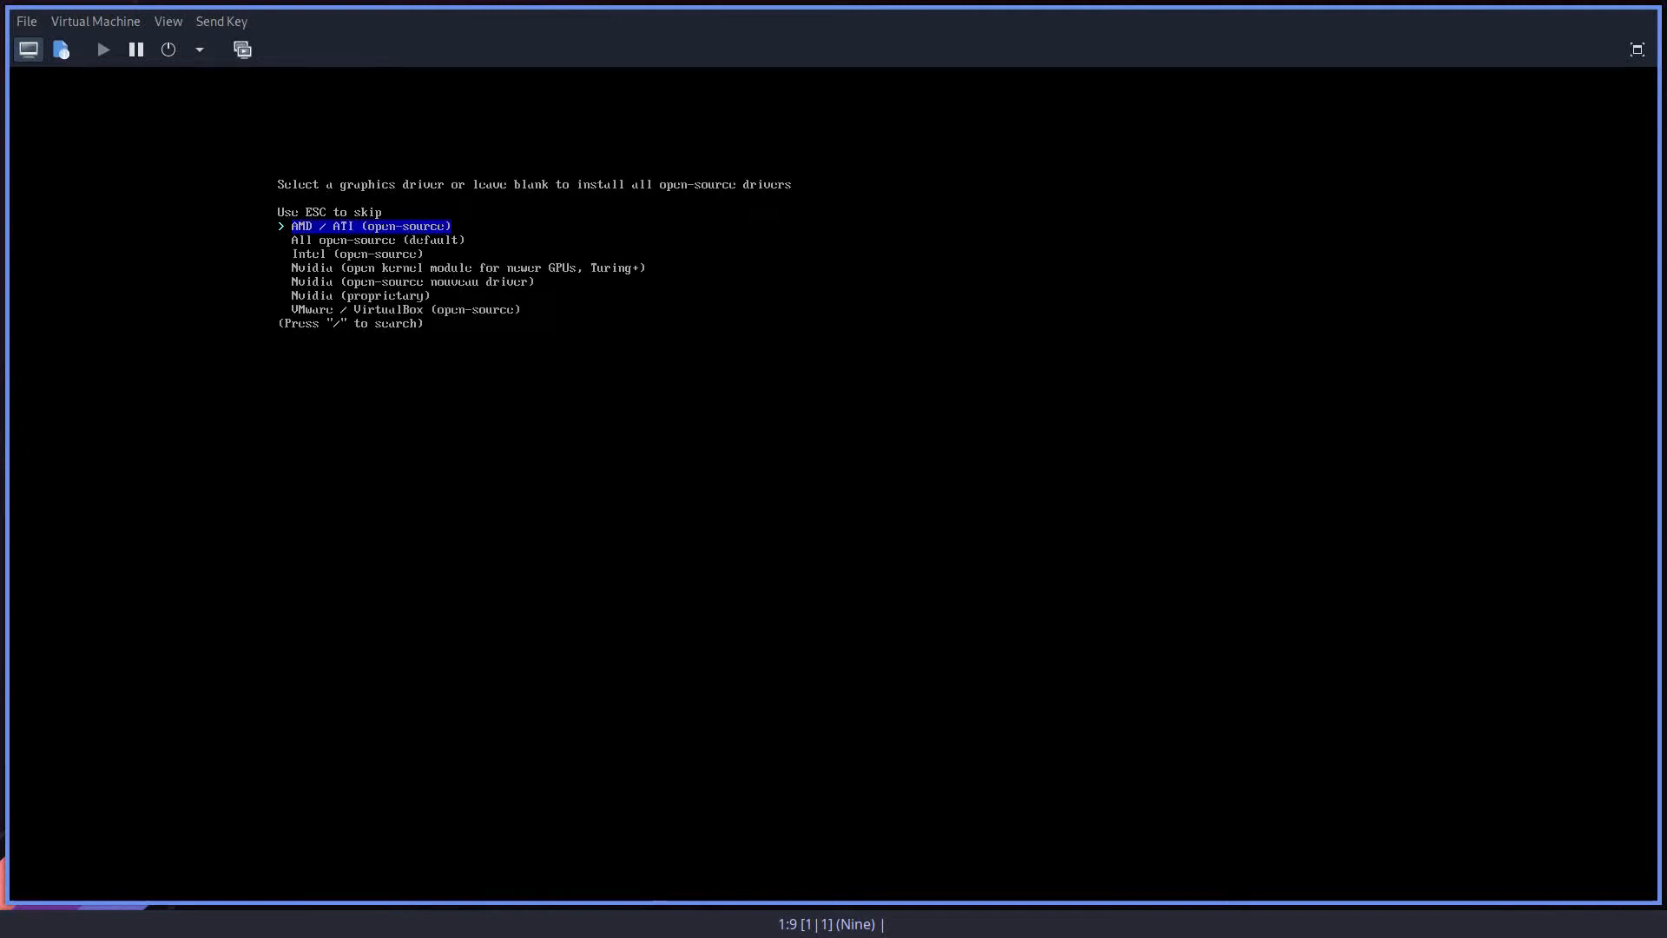
Step: Select the AMD / ATI (open-source) graphics driver for the desktop profile
key("Down")
key("Down")
key("Down")
key("Down")
key("Down")
key("Down")
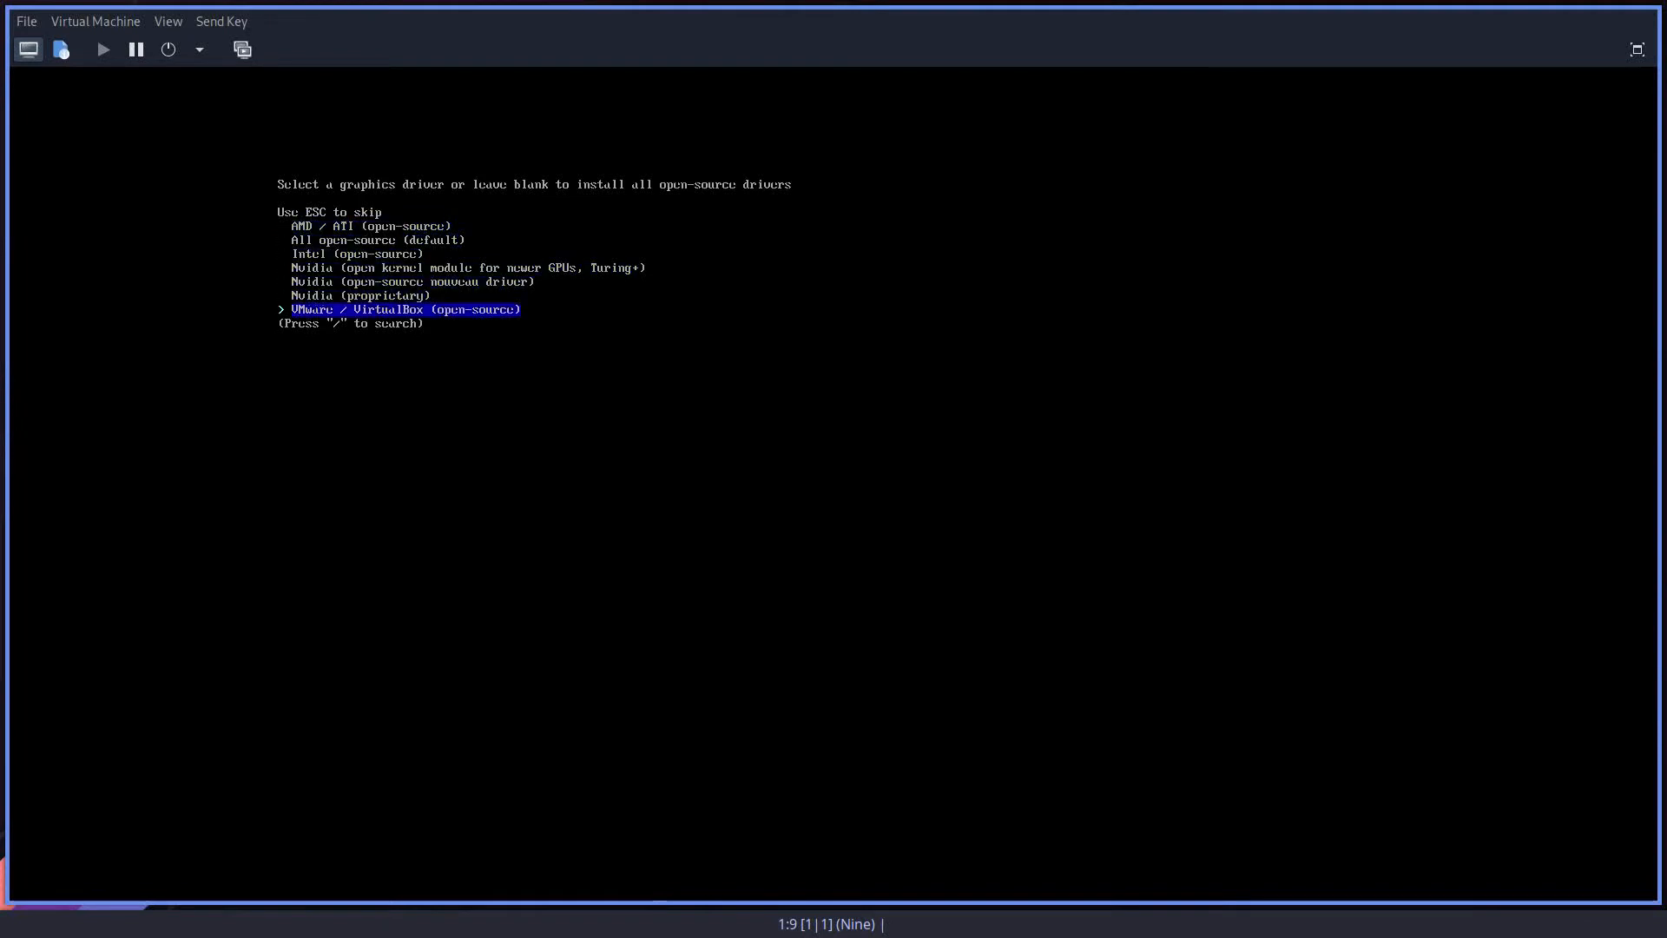
key("Up")
key("Up")
key("Up")
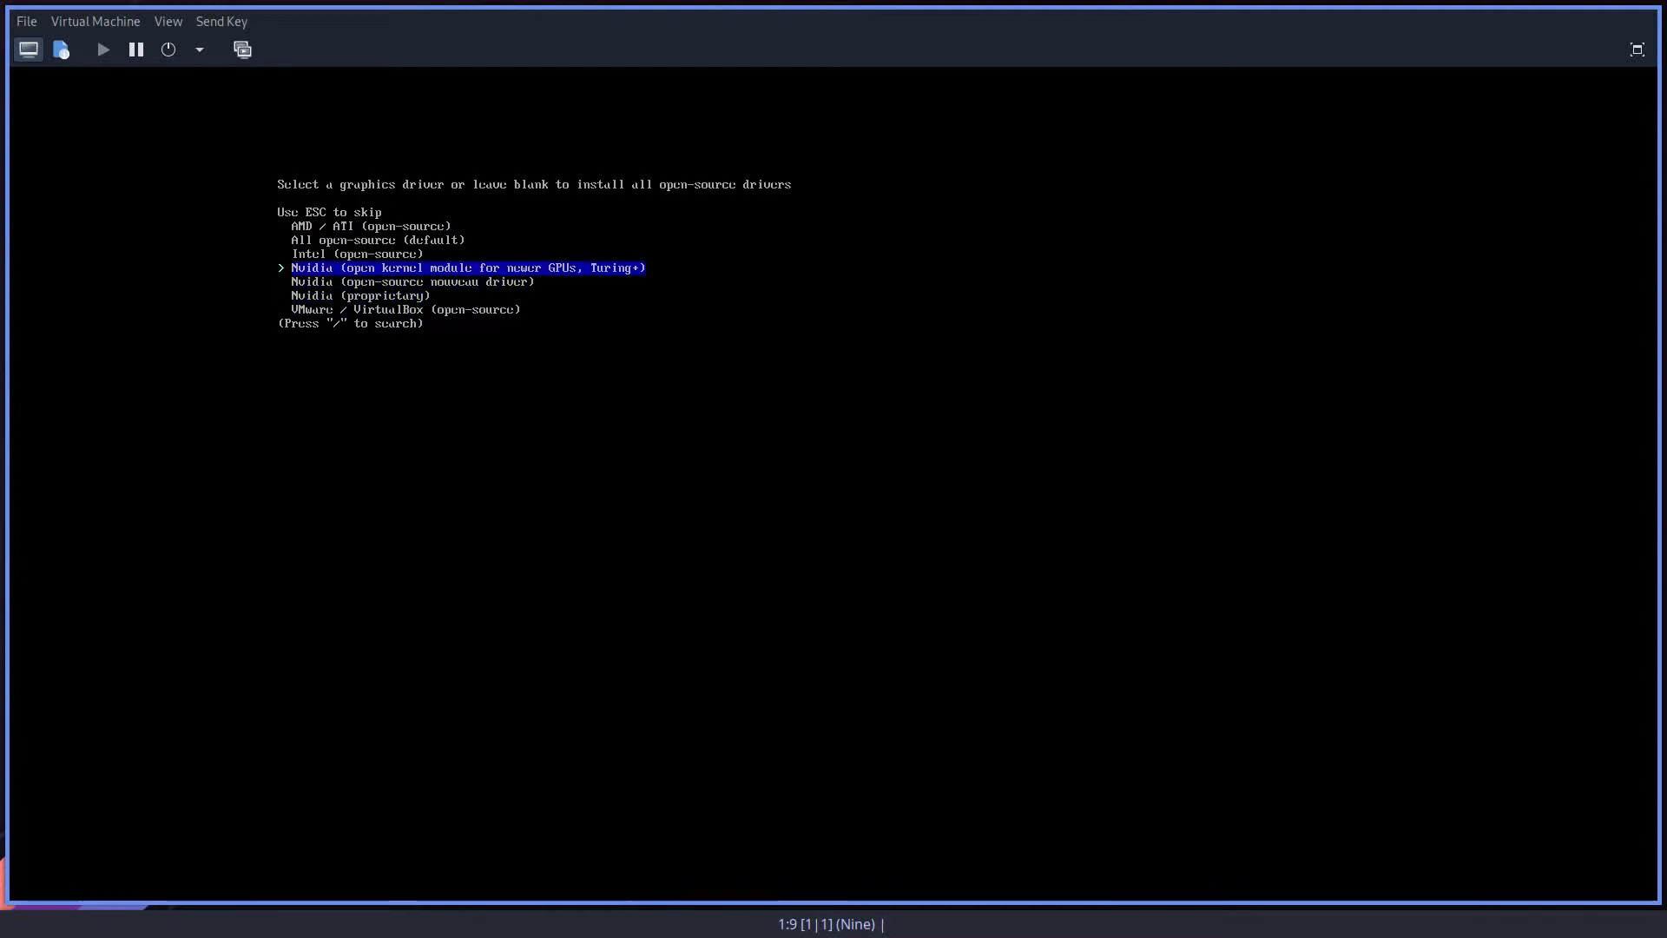
key("Up")
key("Up")
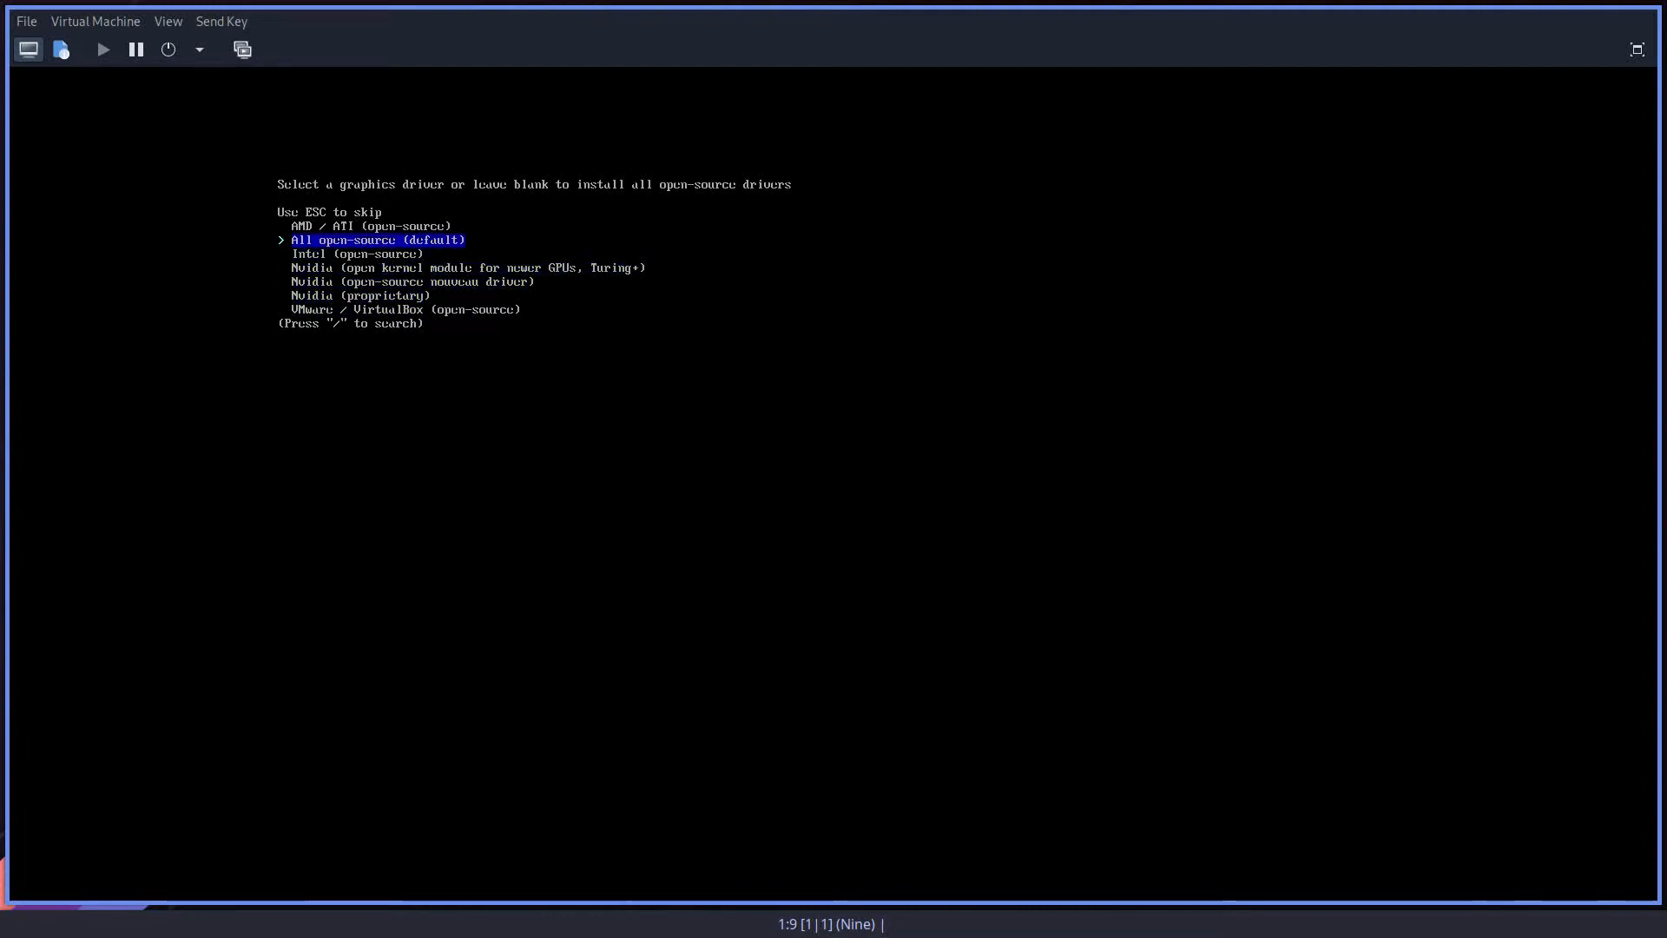
key("Up")
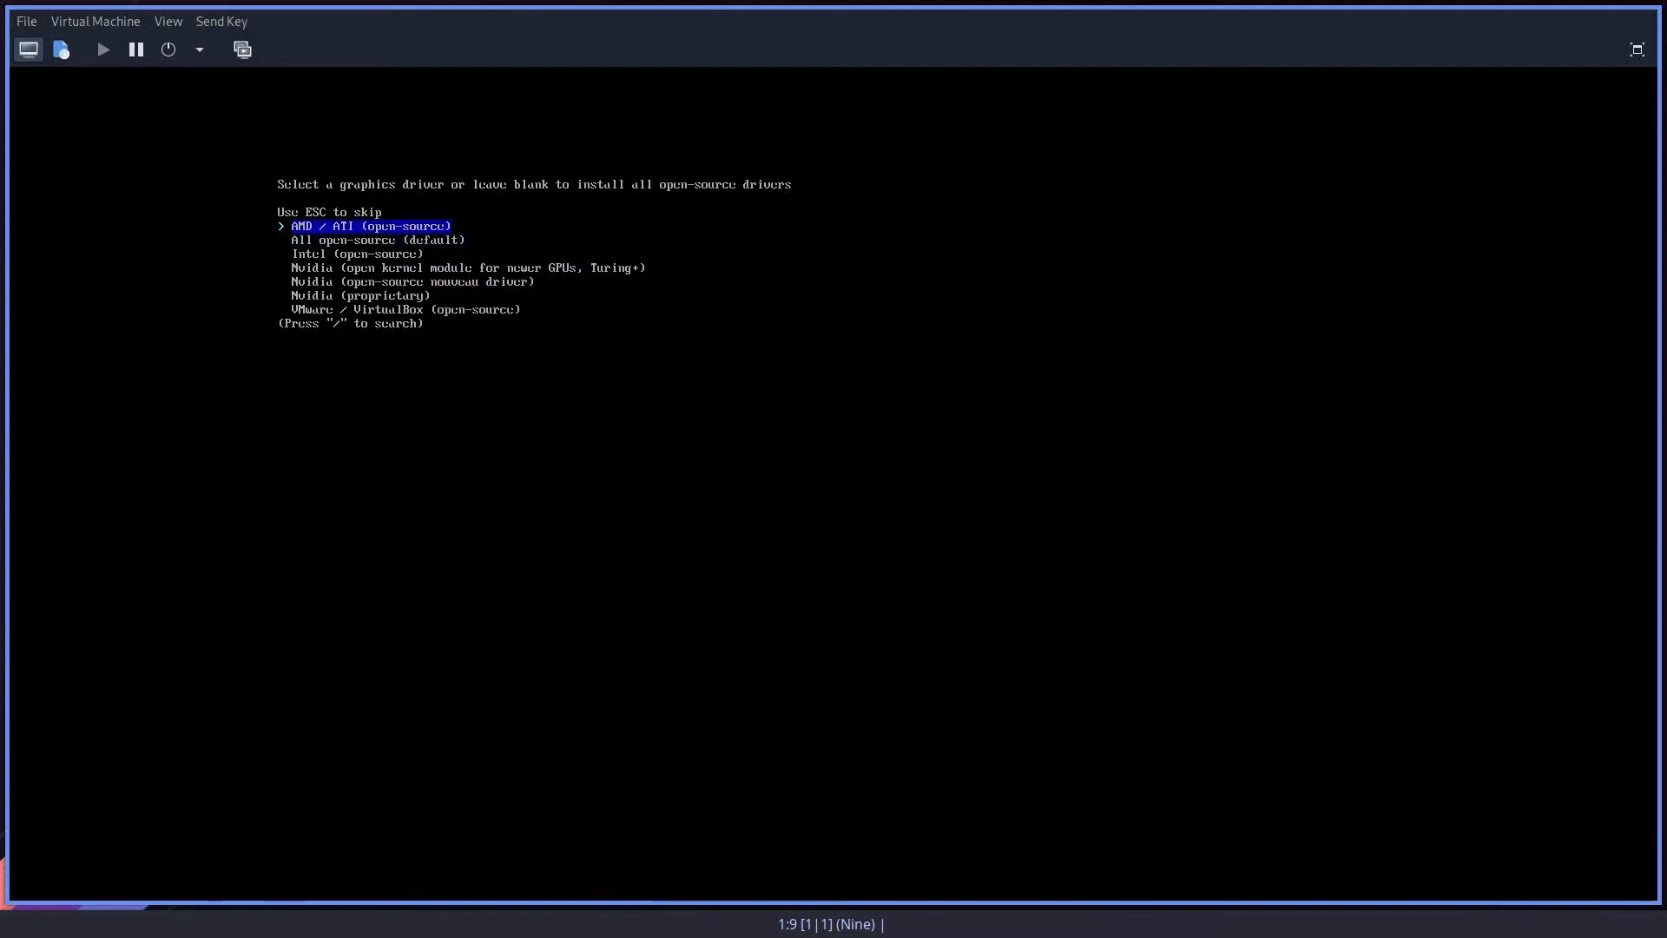
key("Down")
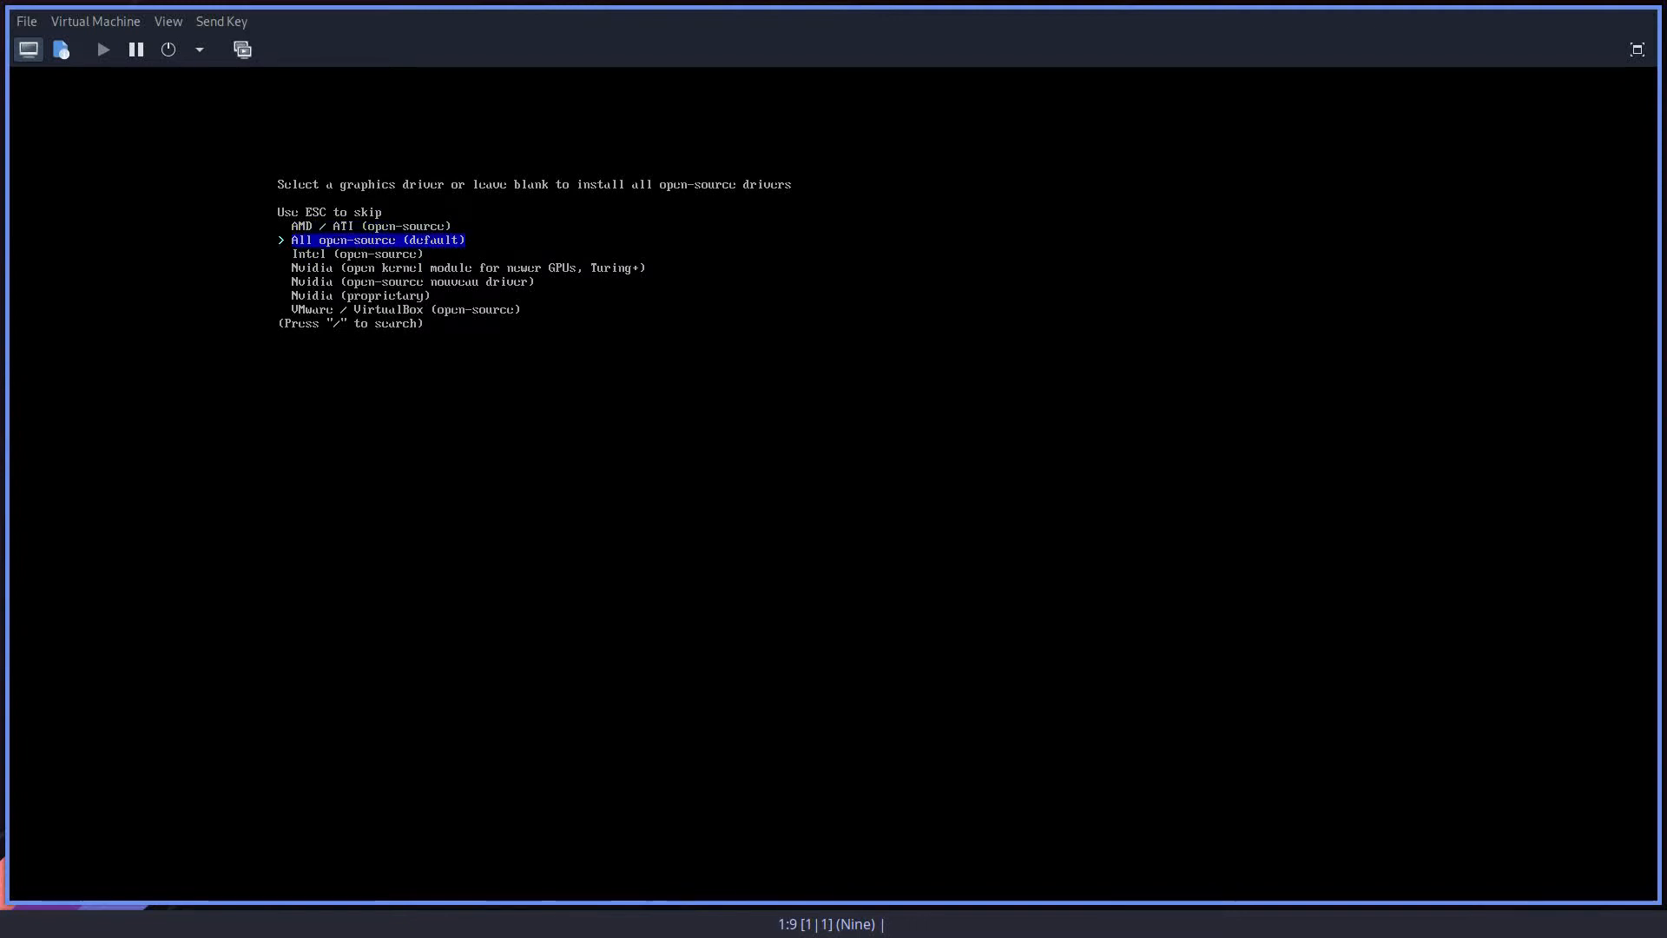
key("Up")
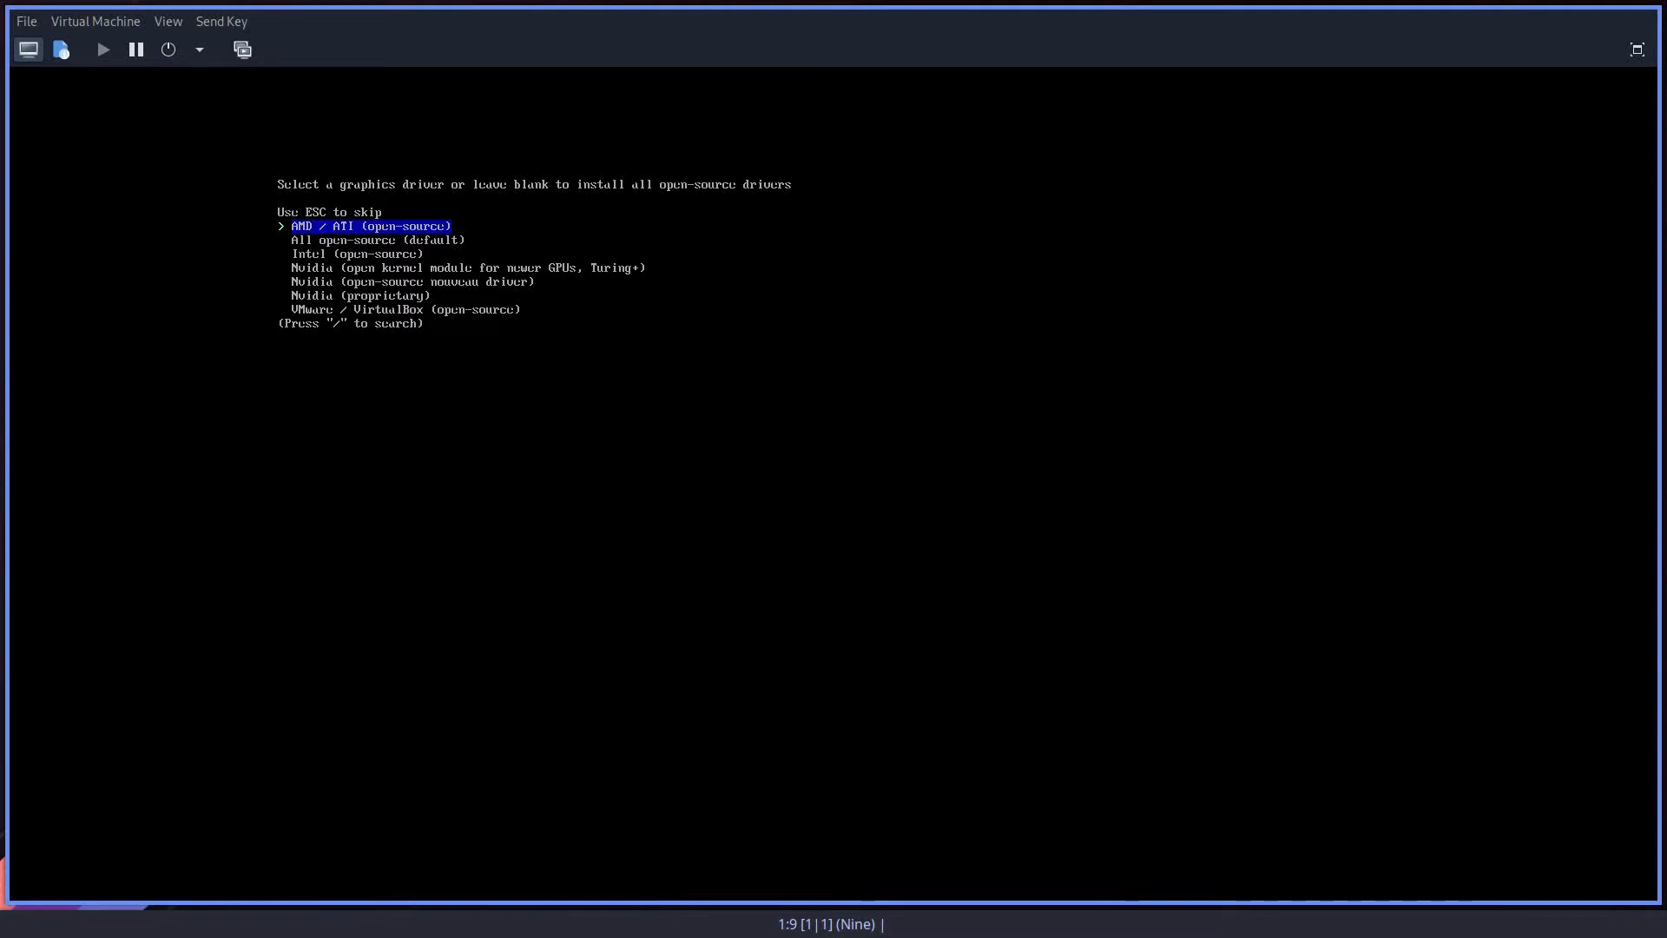
key("Return")
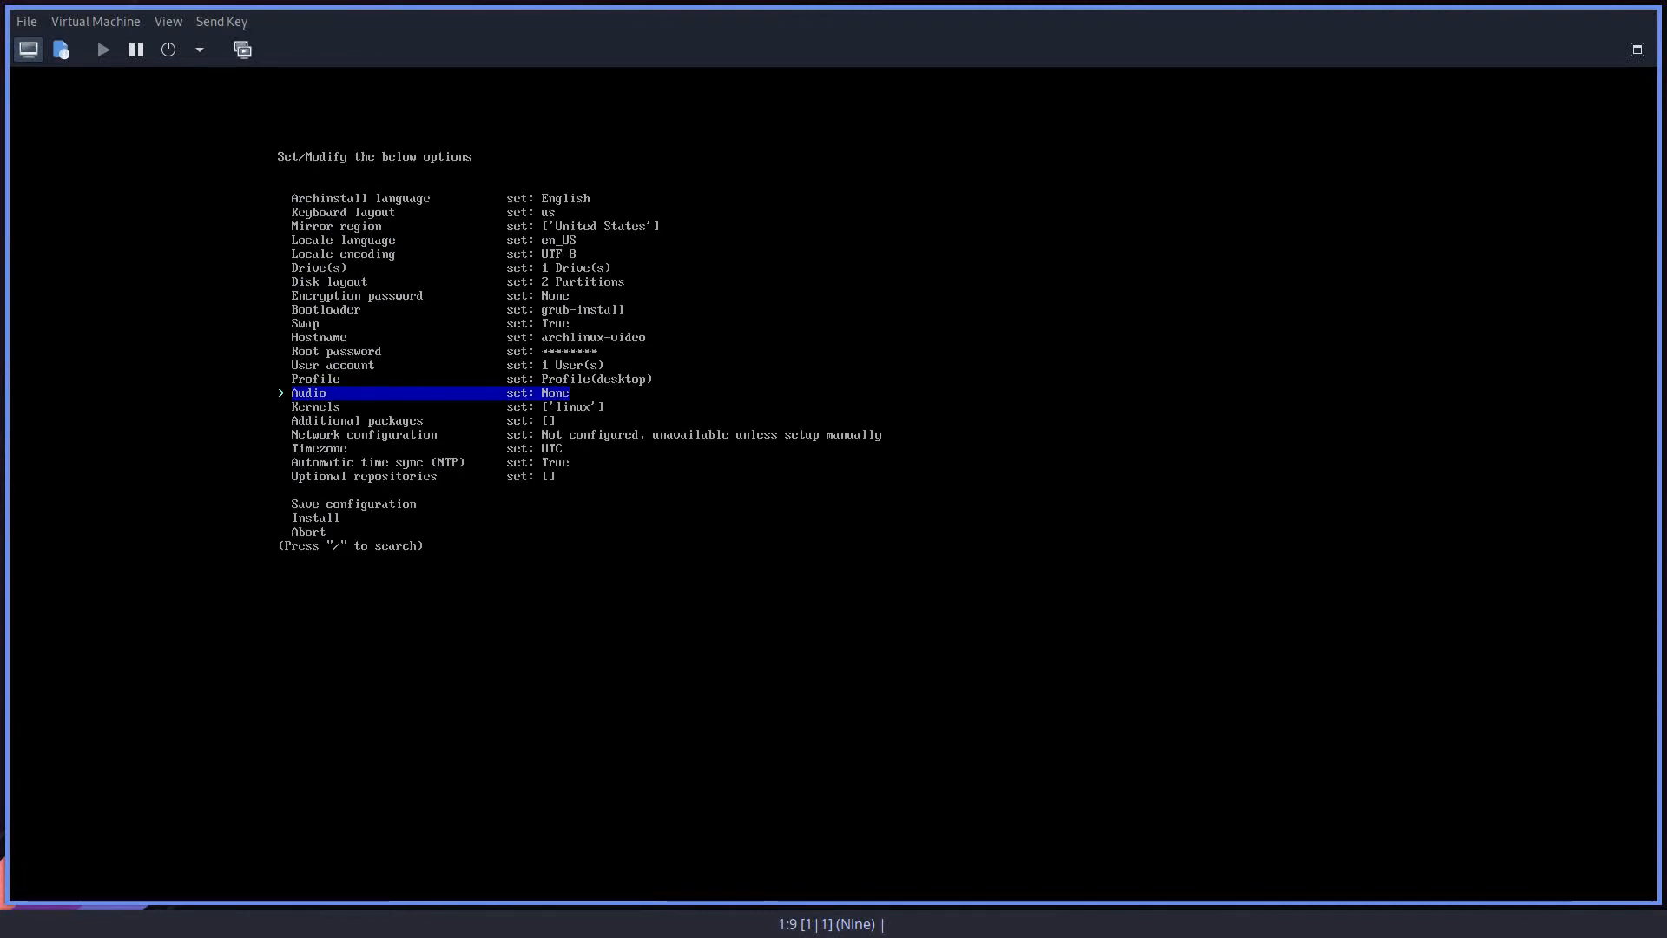
Step: Set the audio server to pipewire and confirm linux as the only kernel
key("Return")
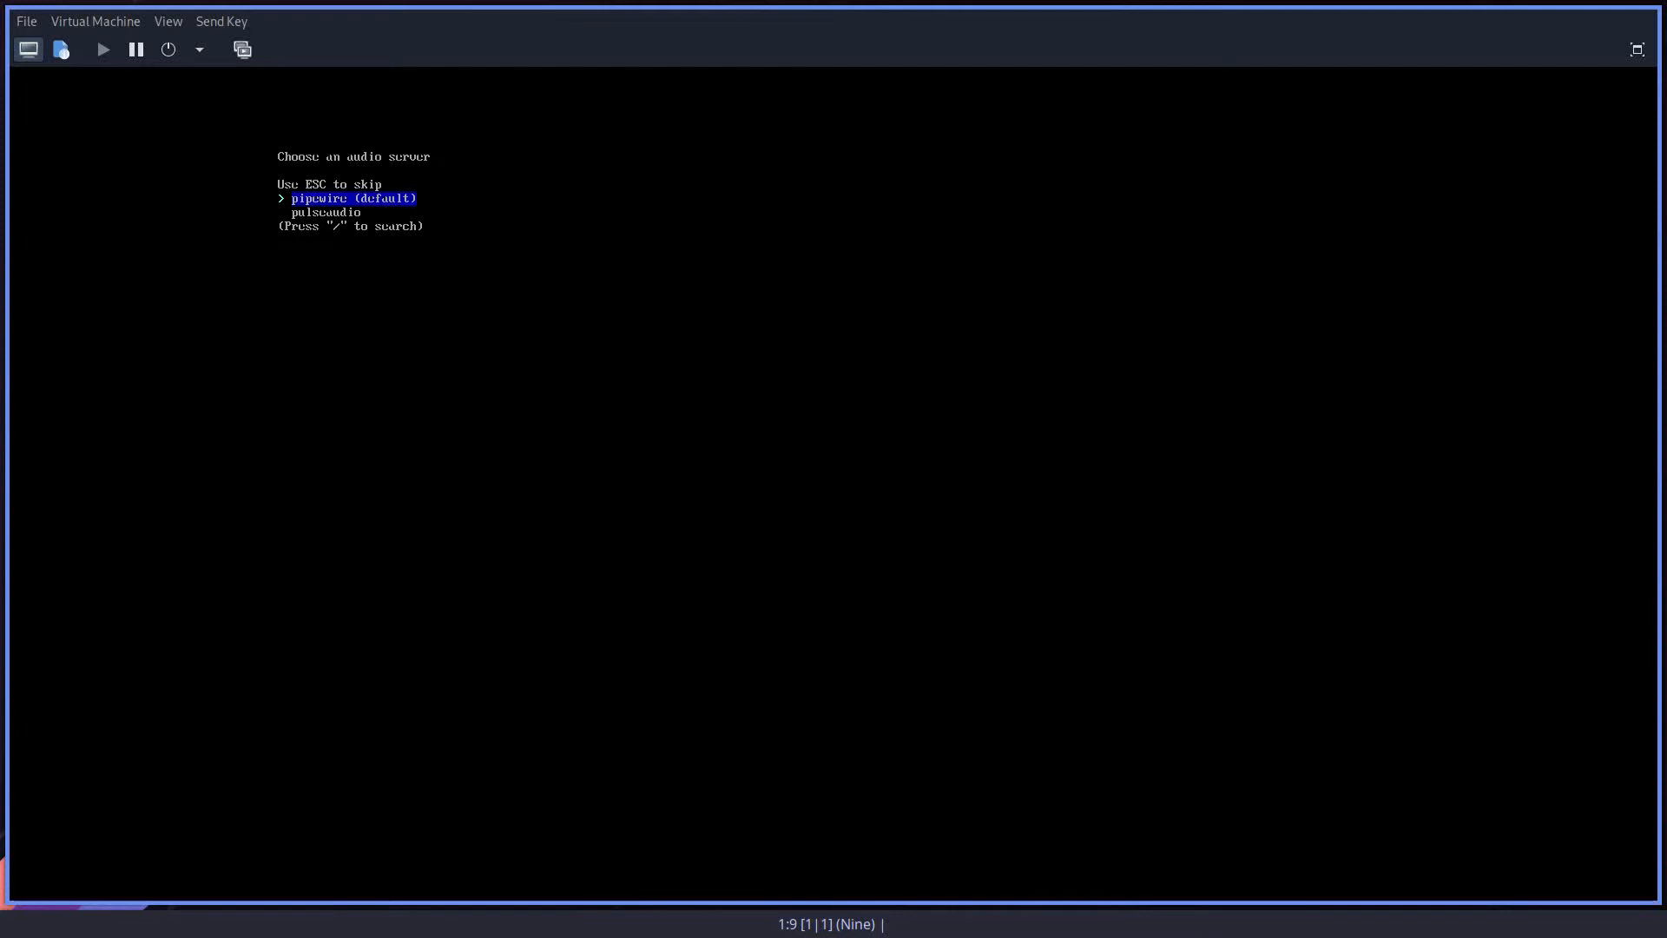
key("Return")
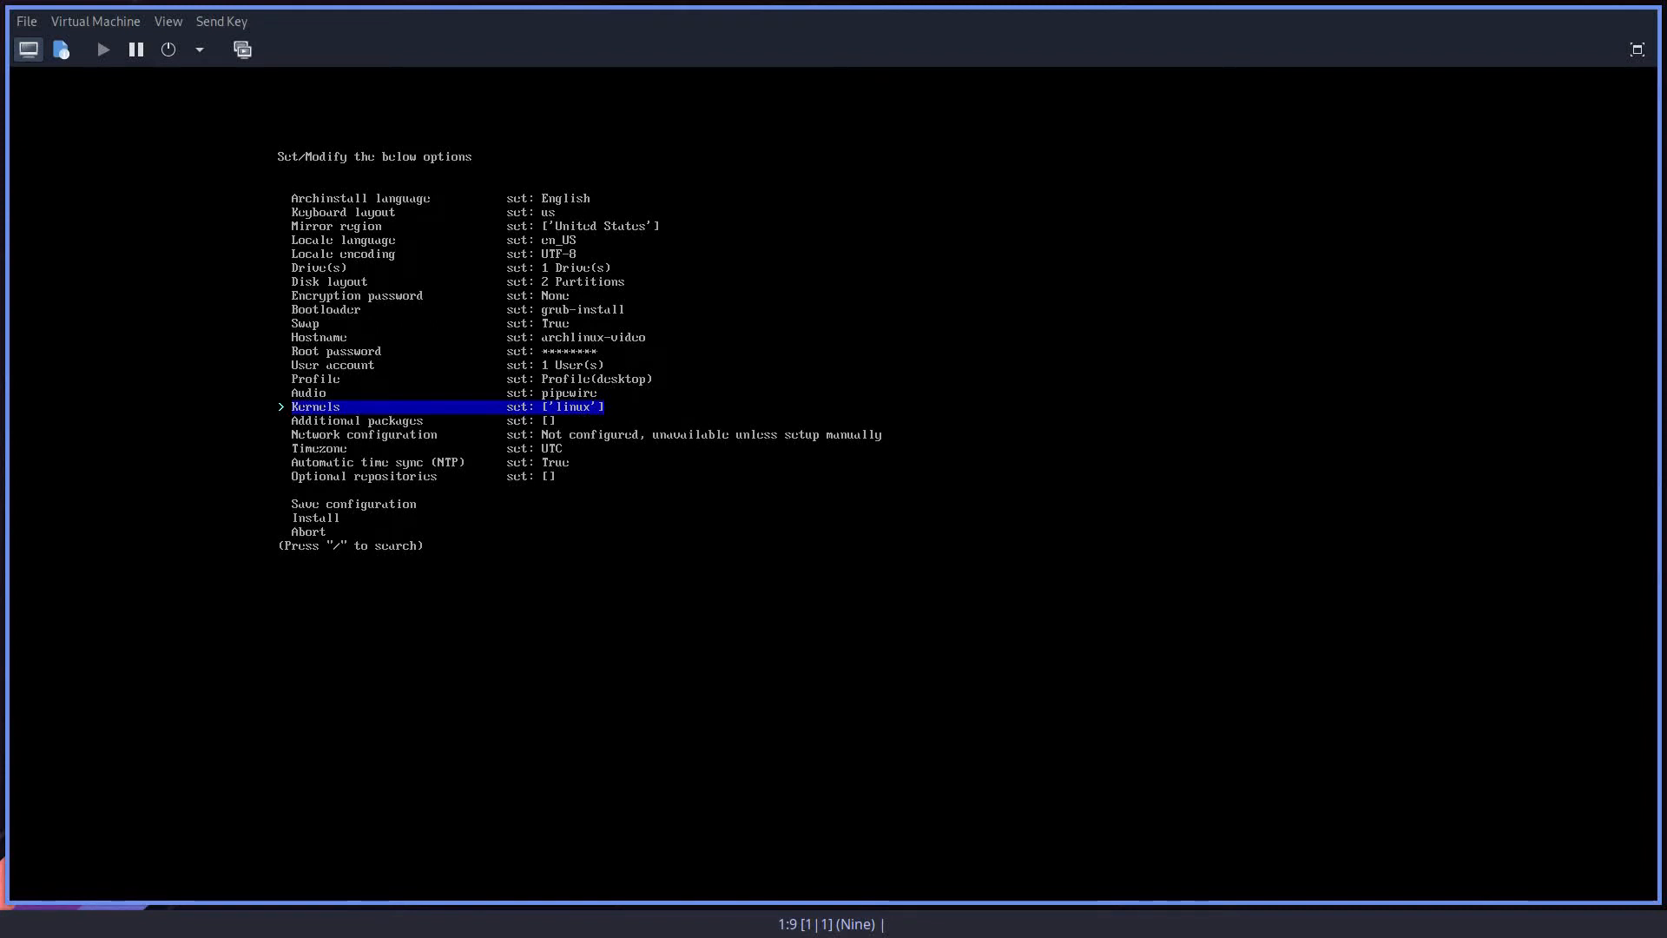
key("Return")
key("Down")
key("Down")
key("Down")
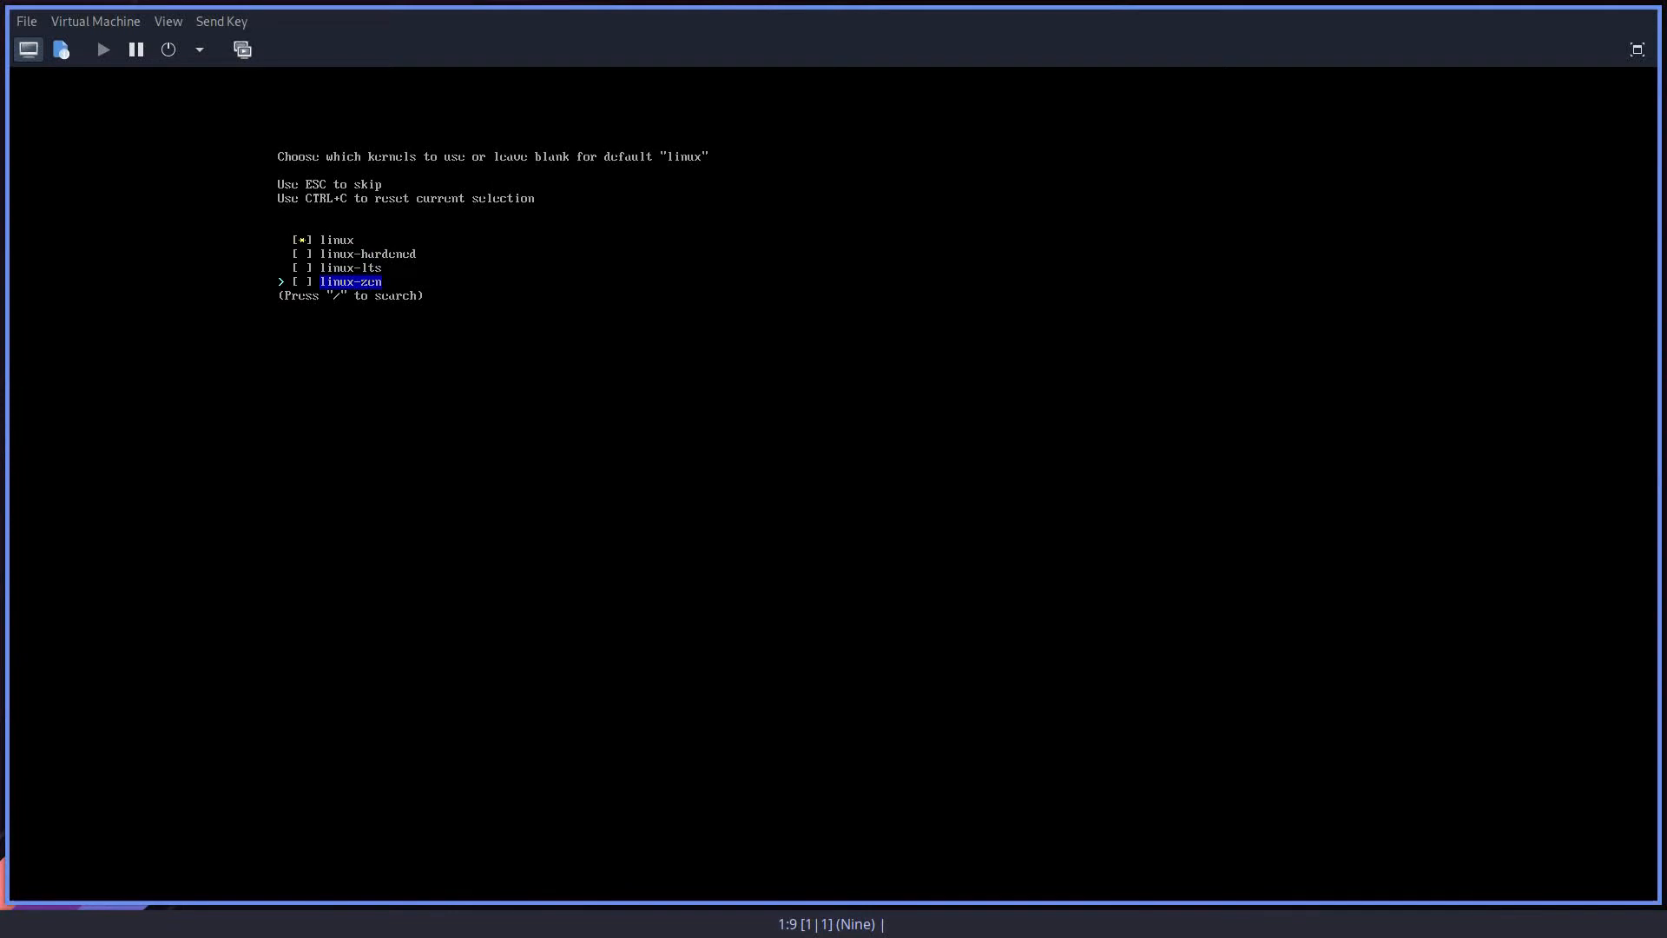
key("Up")
key("Up")
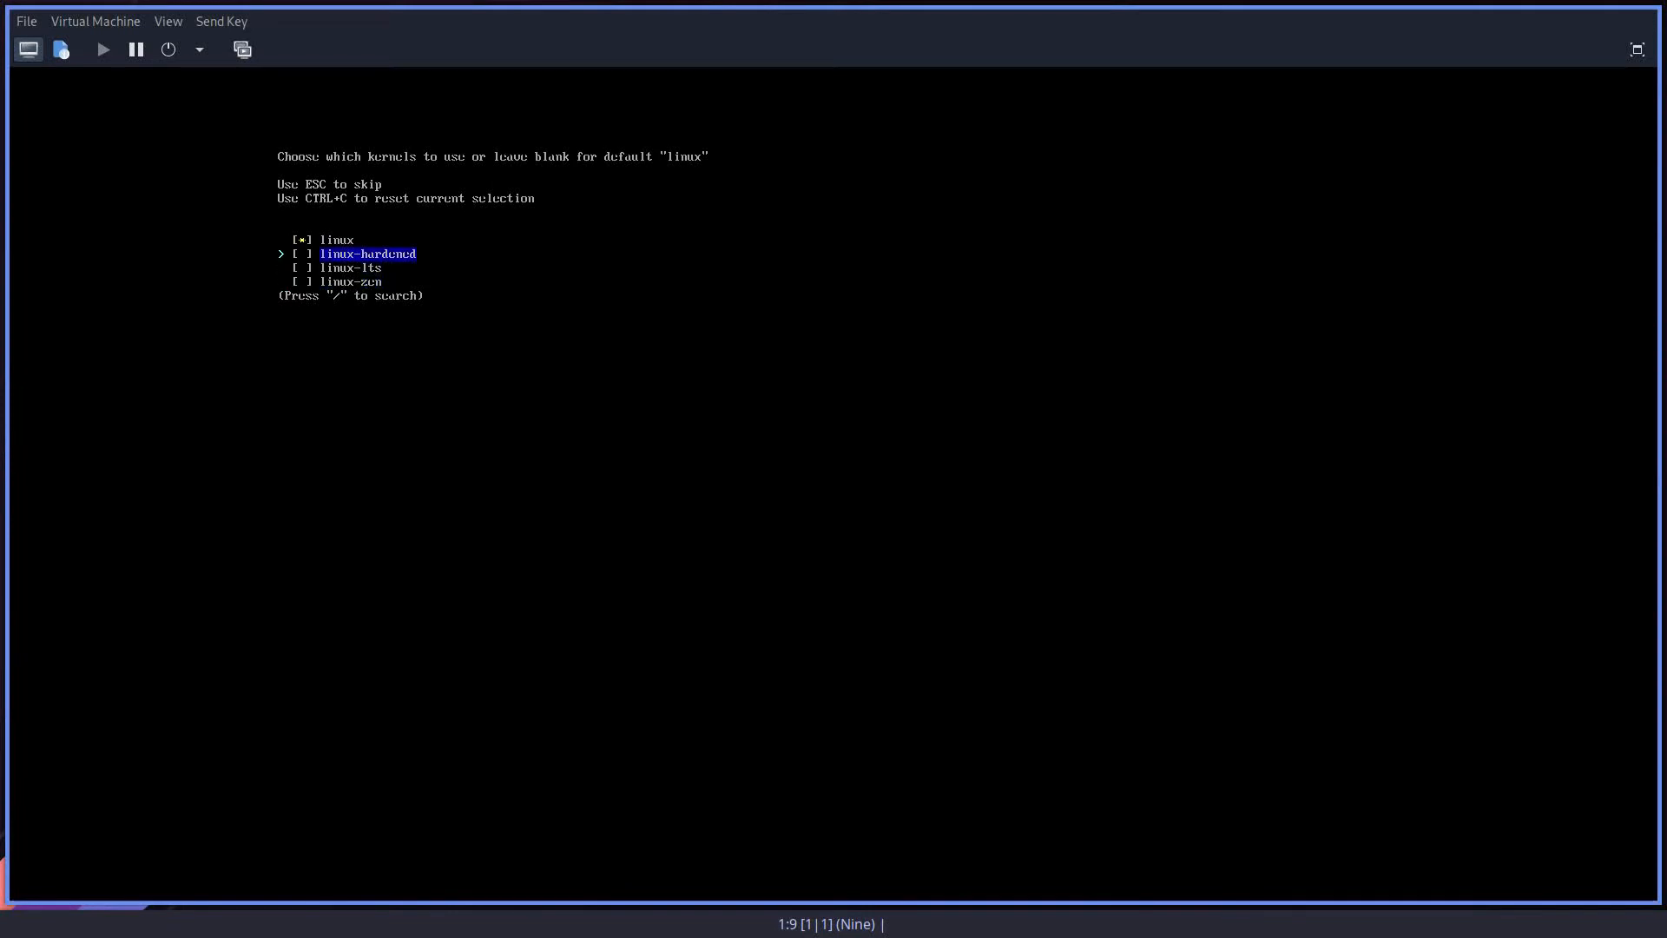
key("Up")
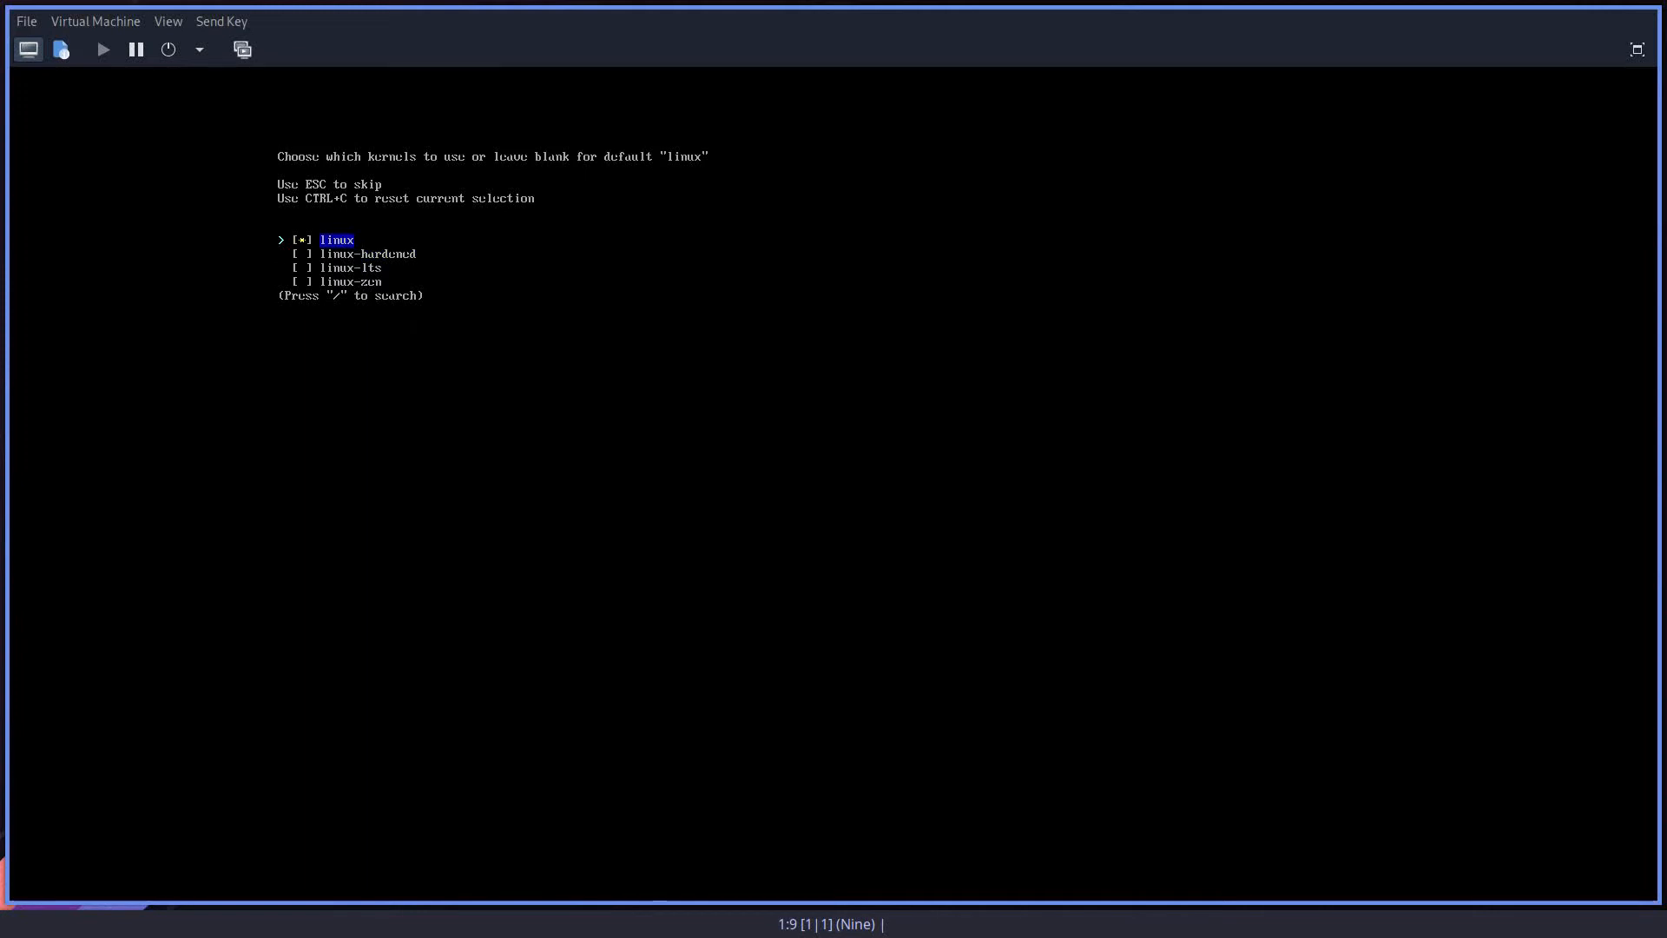
key("Return")
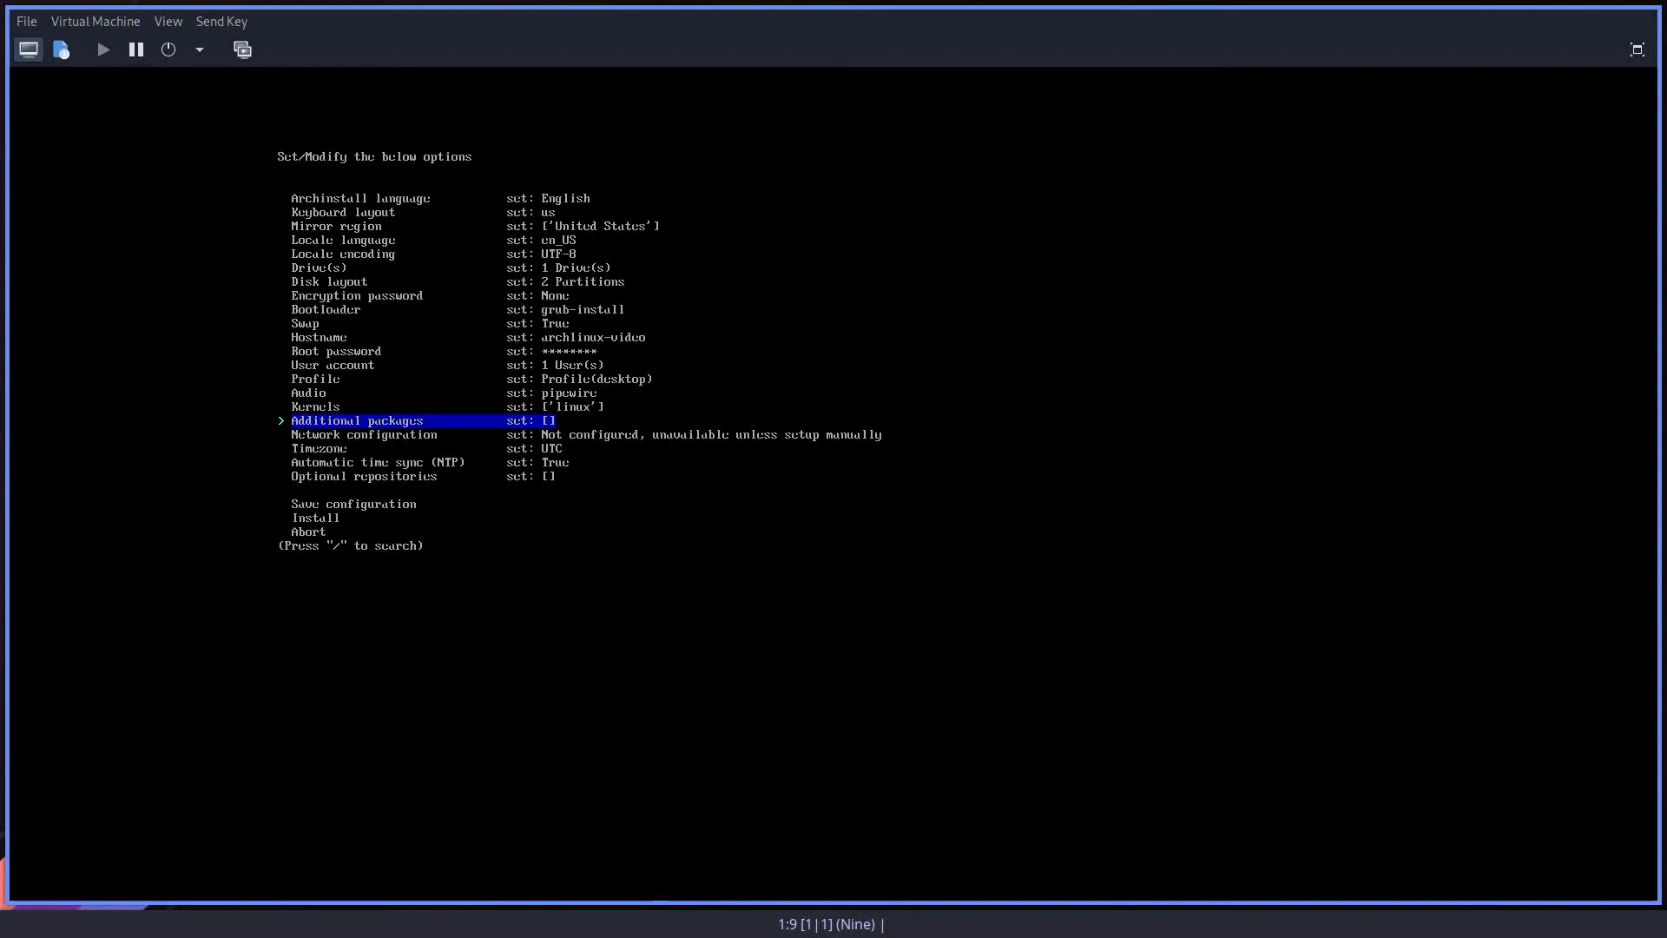
Step: Add nemo, xed and firefox as additional packages to install
key("Return")
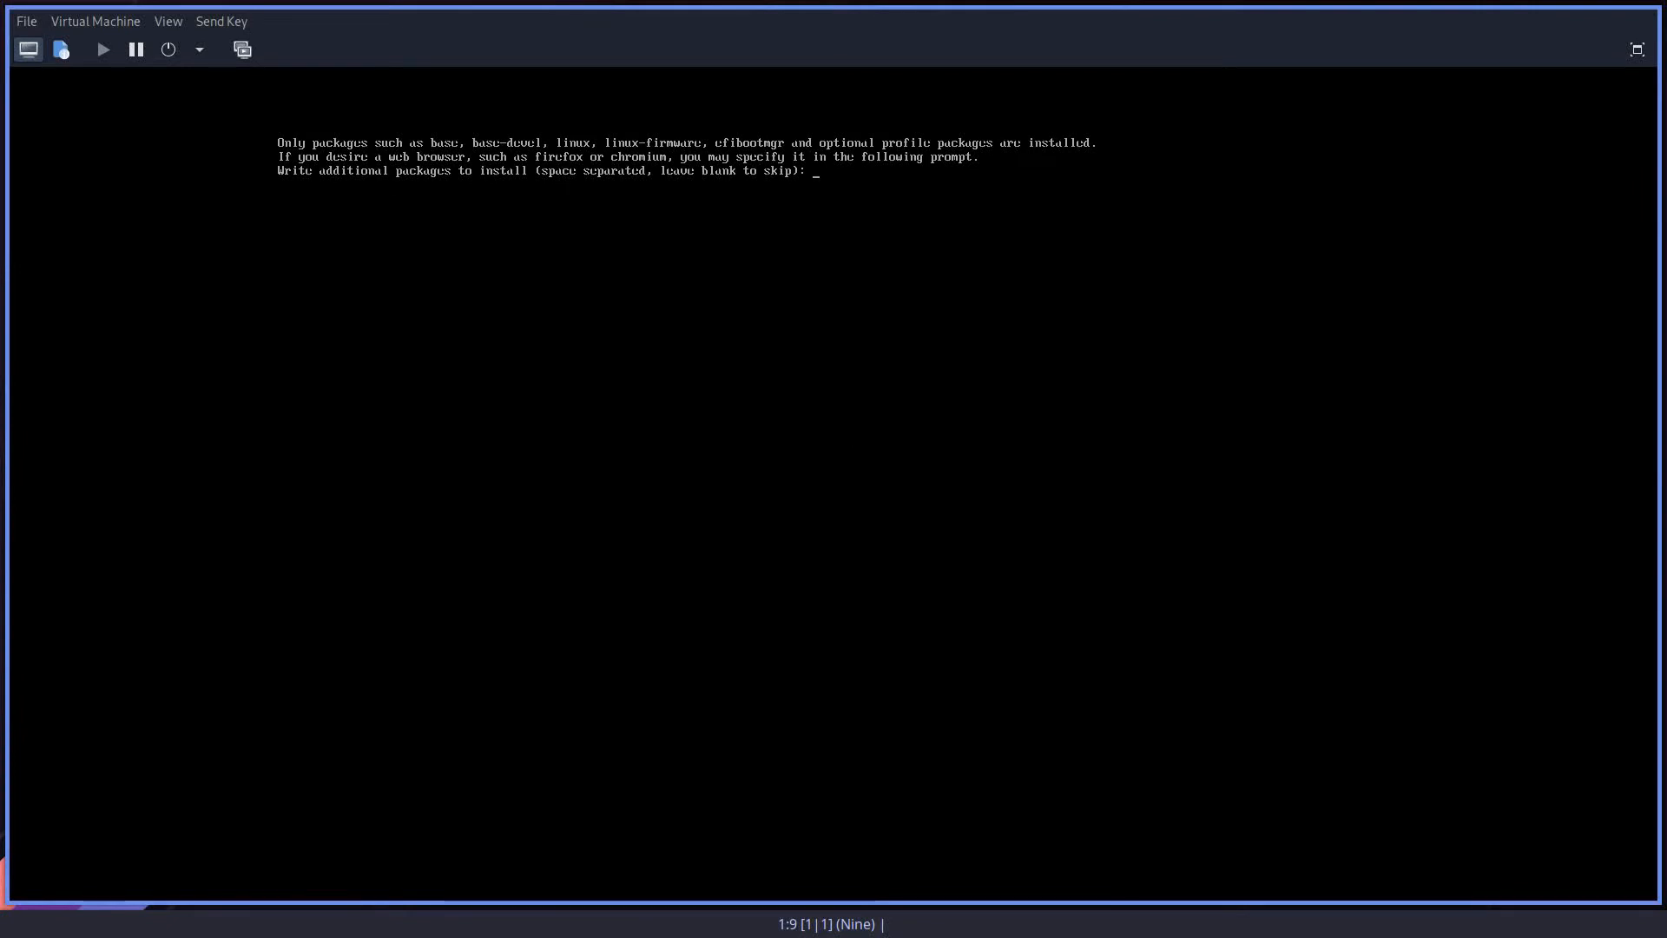
type("nemo xed")
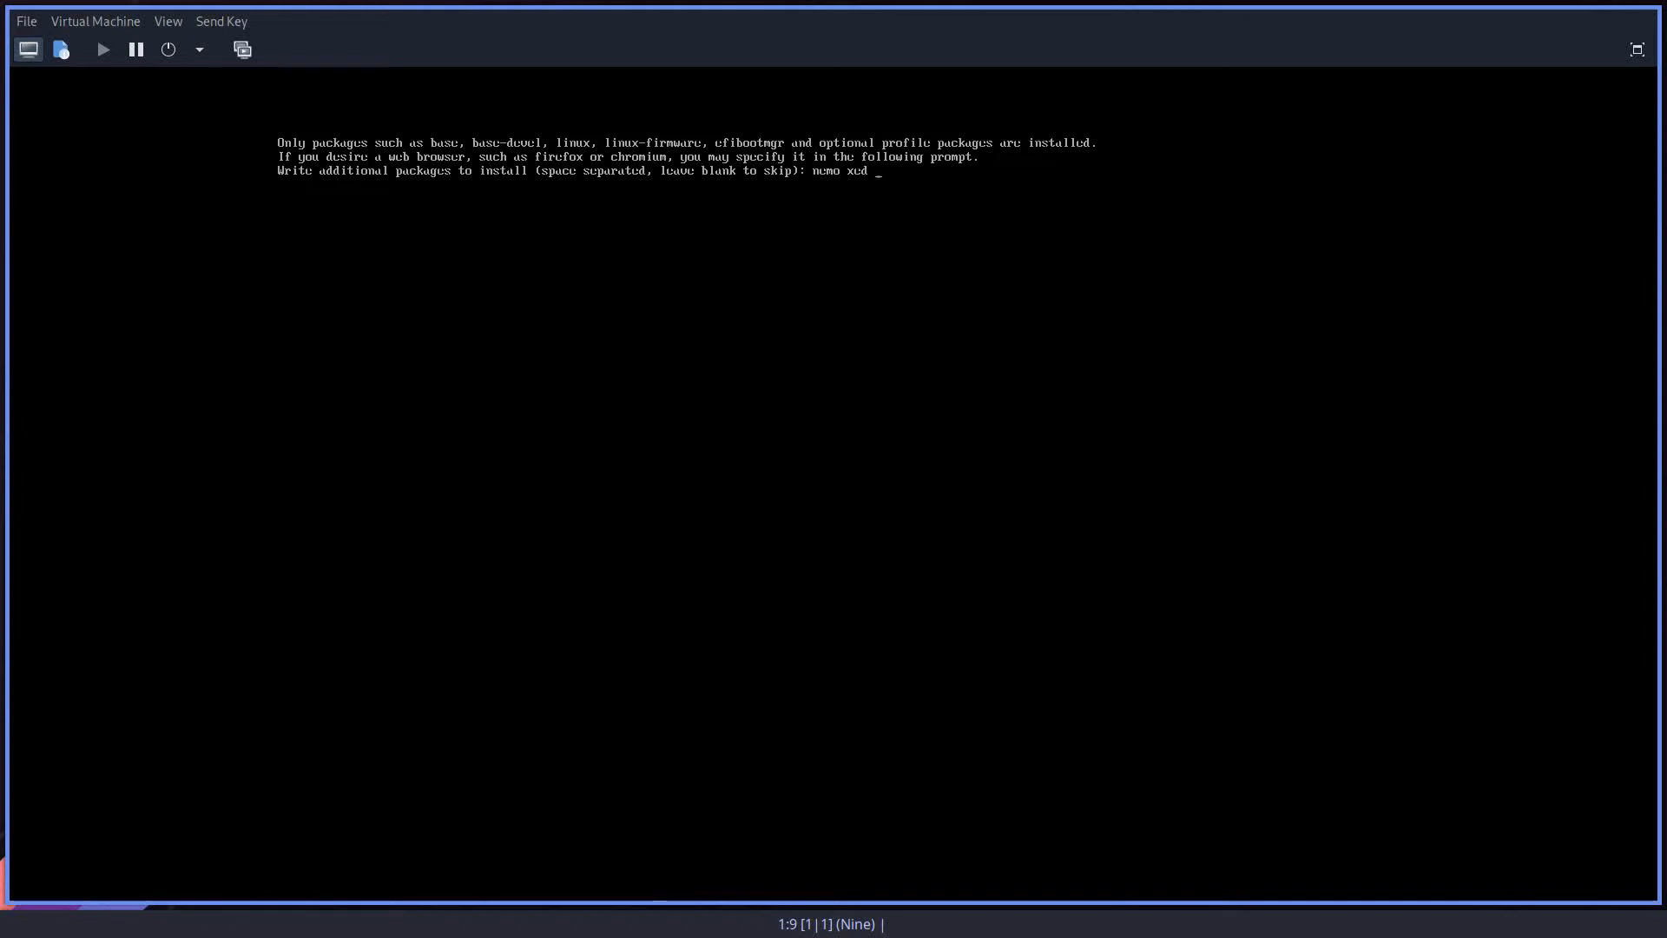
type("irefox")
key("Return")
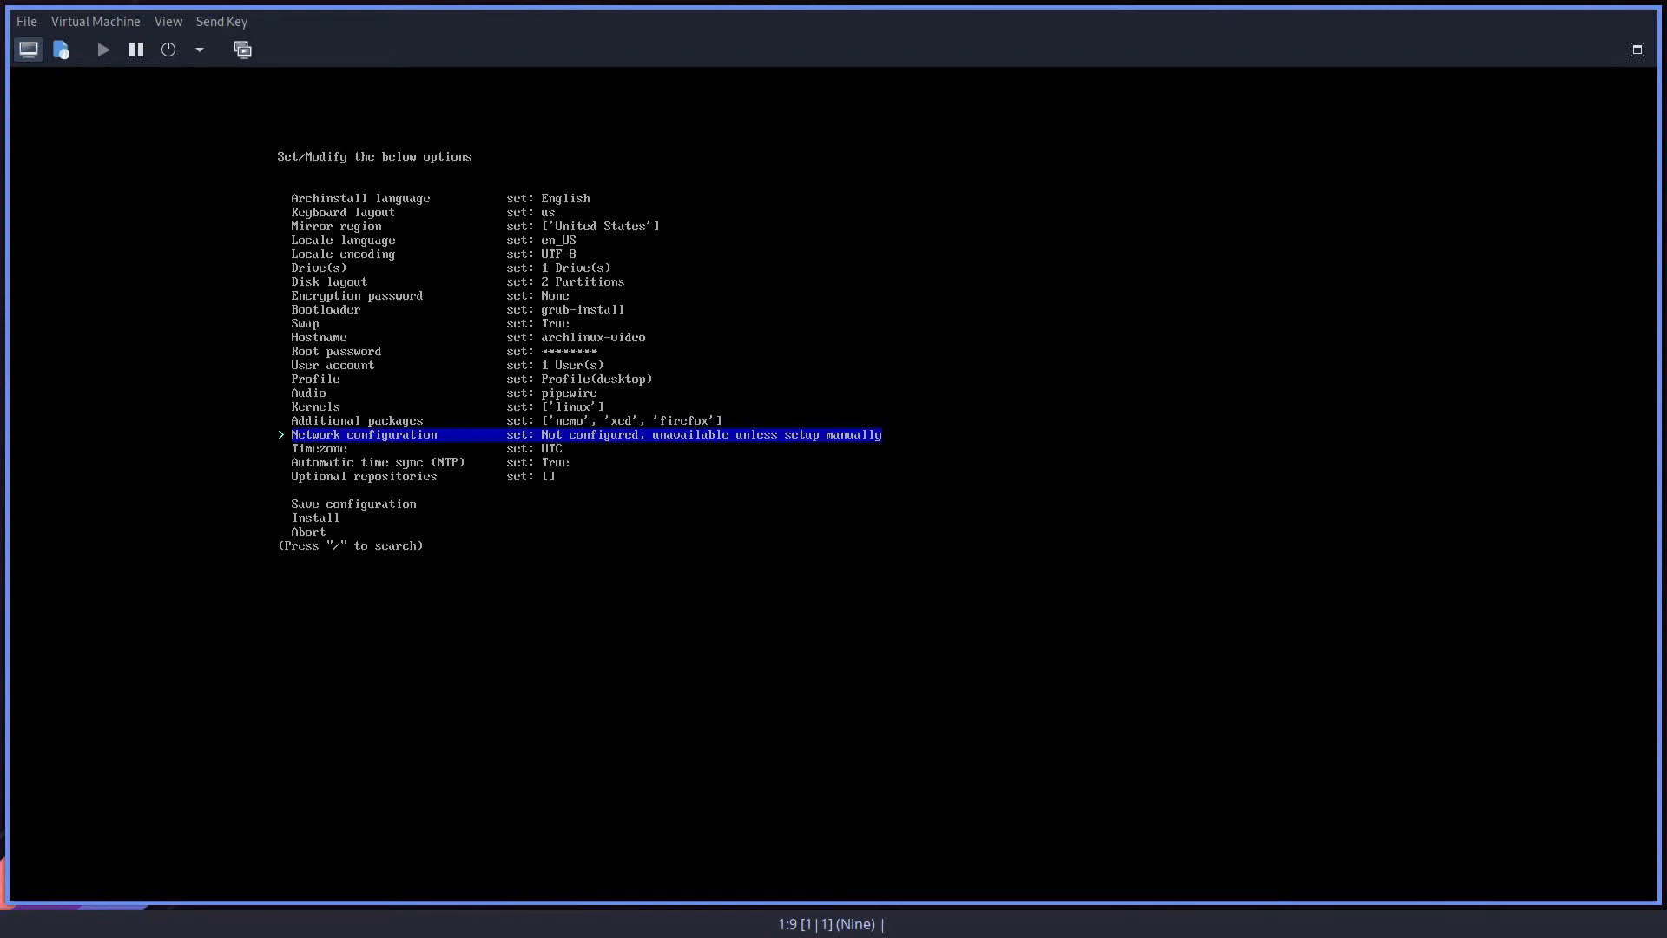
key("Down")
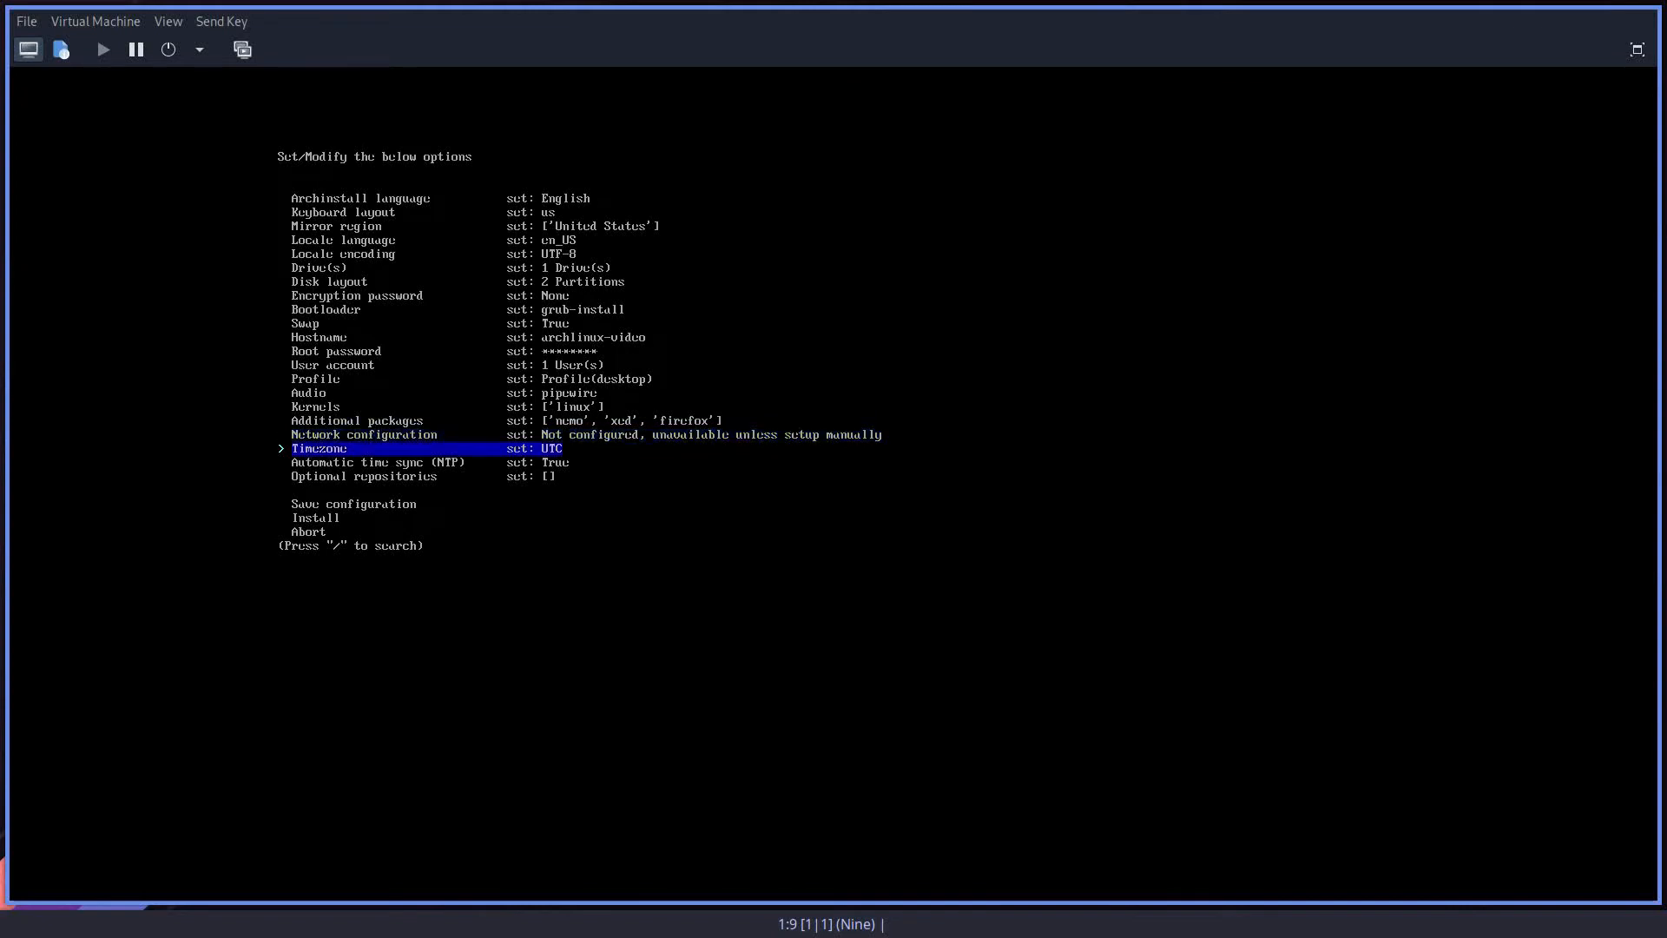
key("Up")
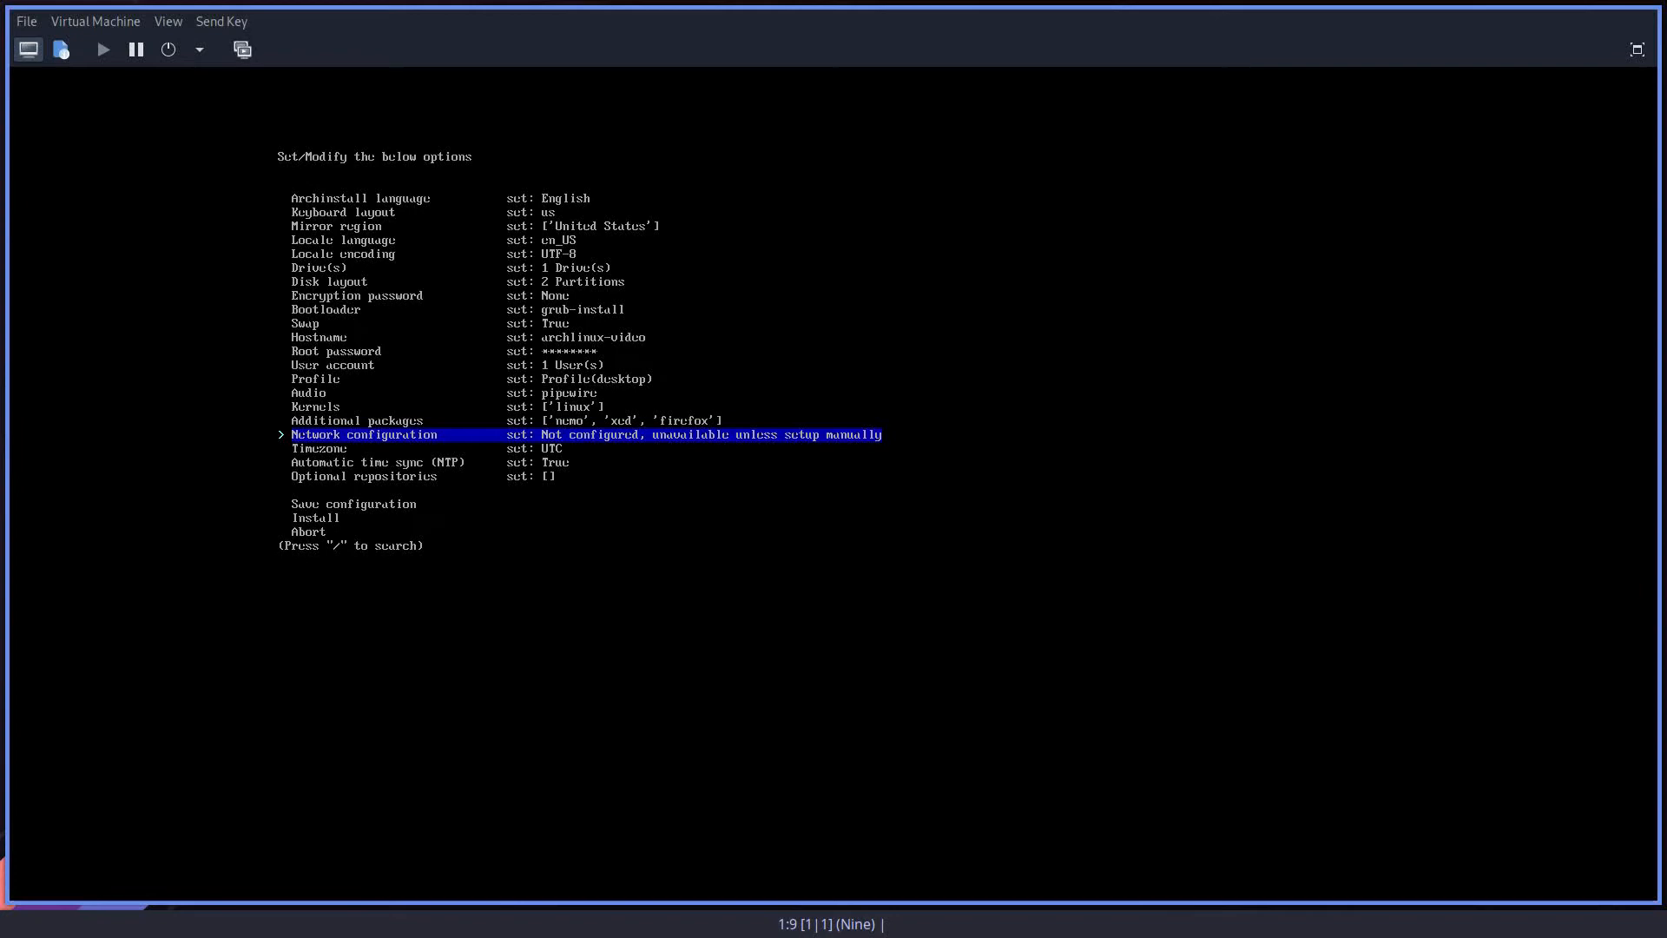
Step: Set the network configuration to Use NetworkManager
key("Return")
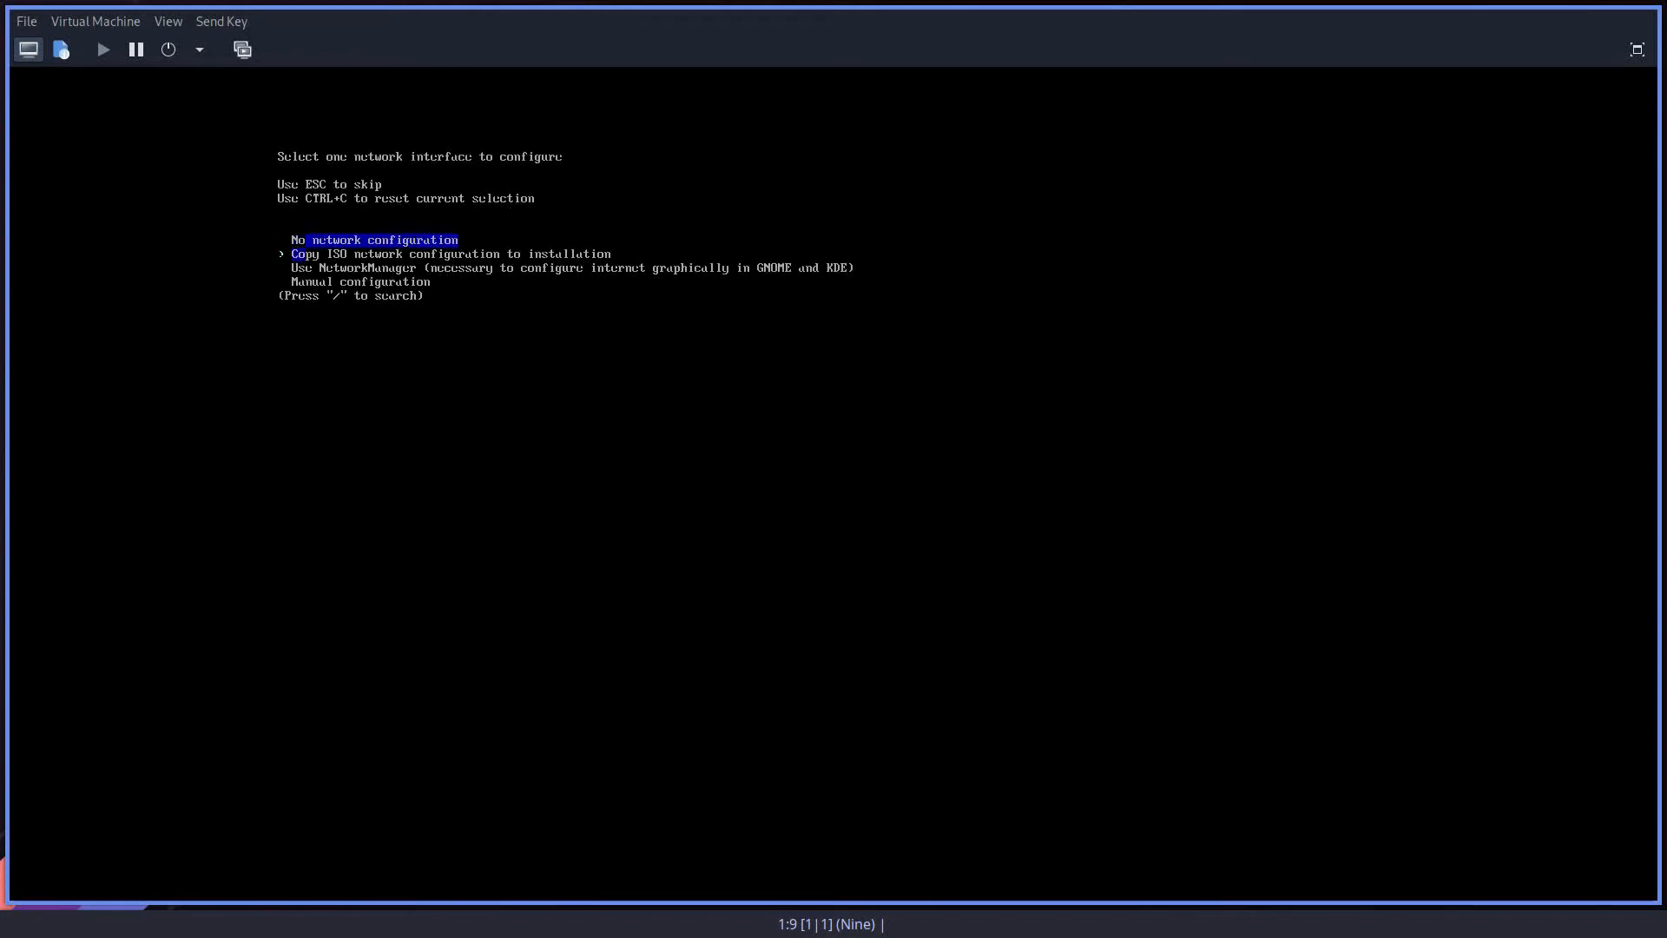
key("Down")
key("Down")
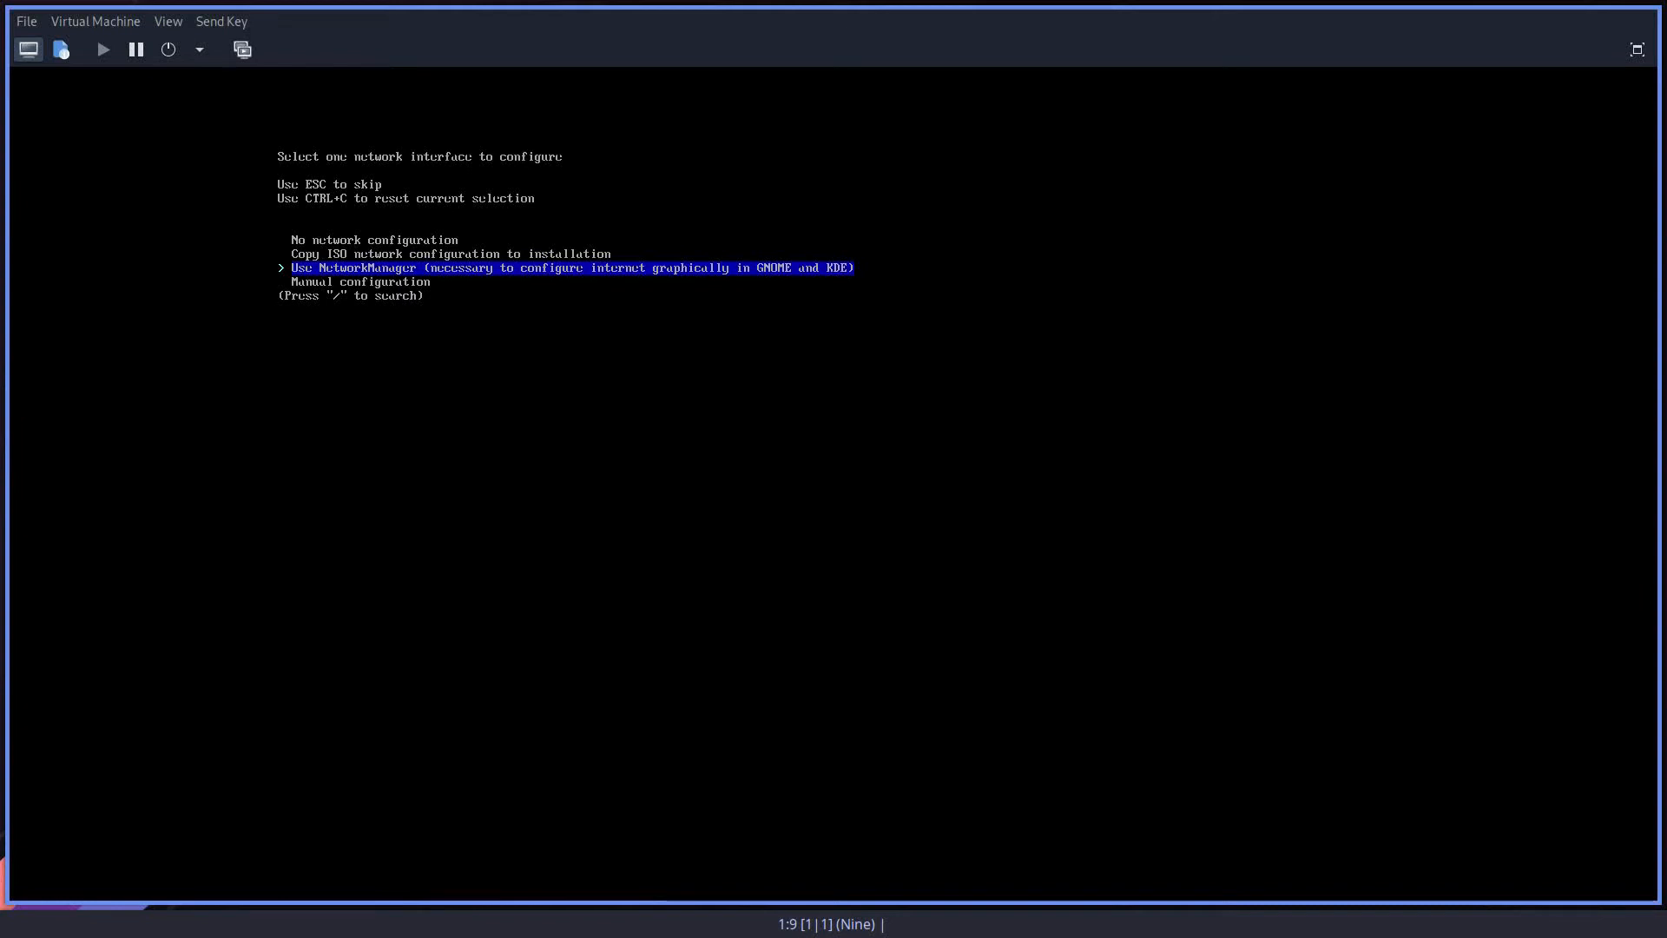
key("Down")
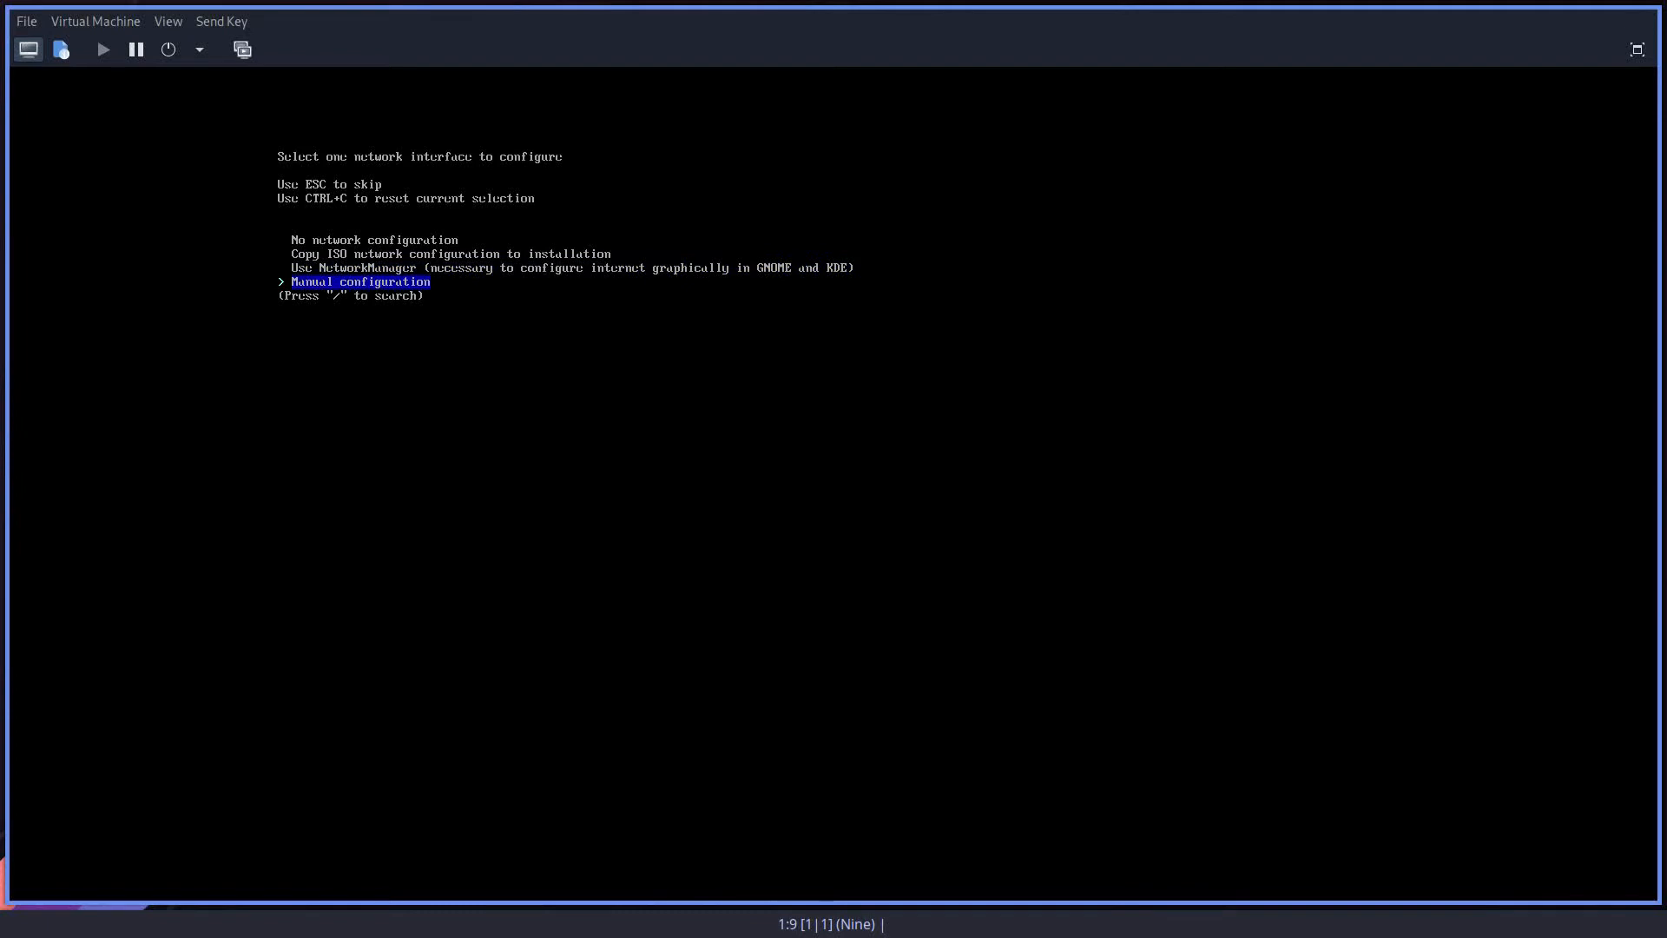
key("Up")
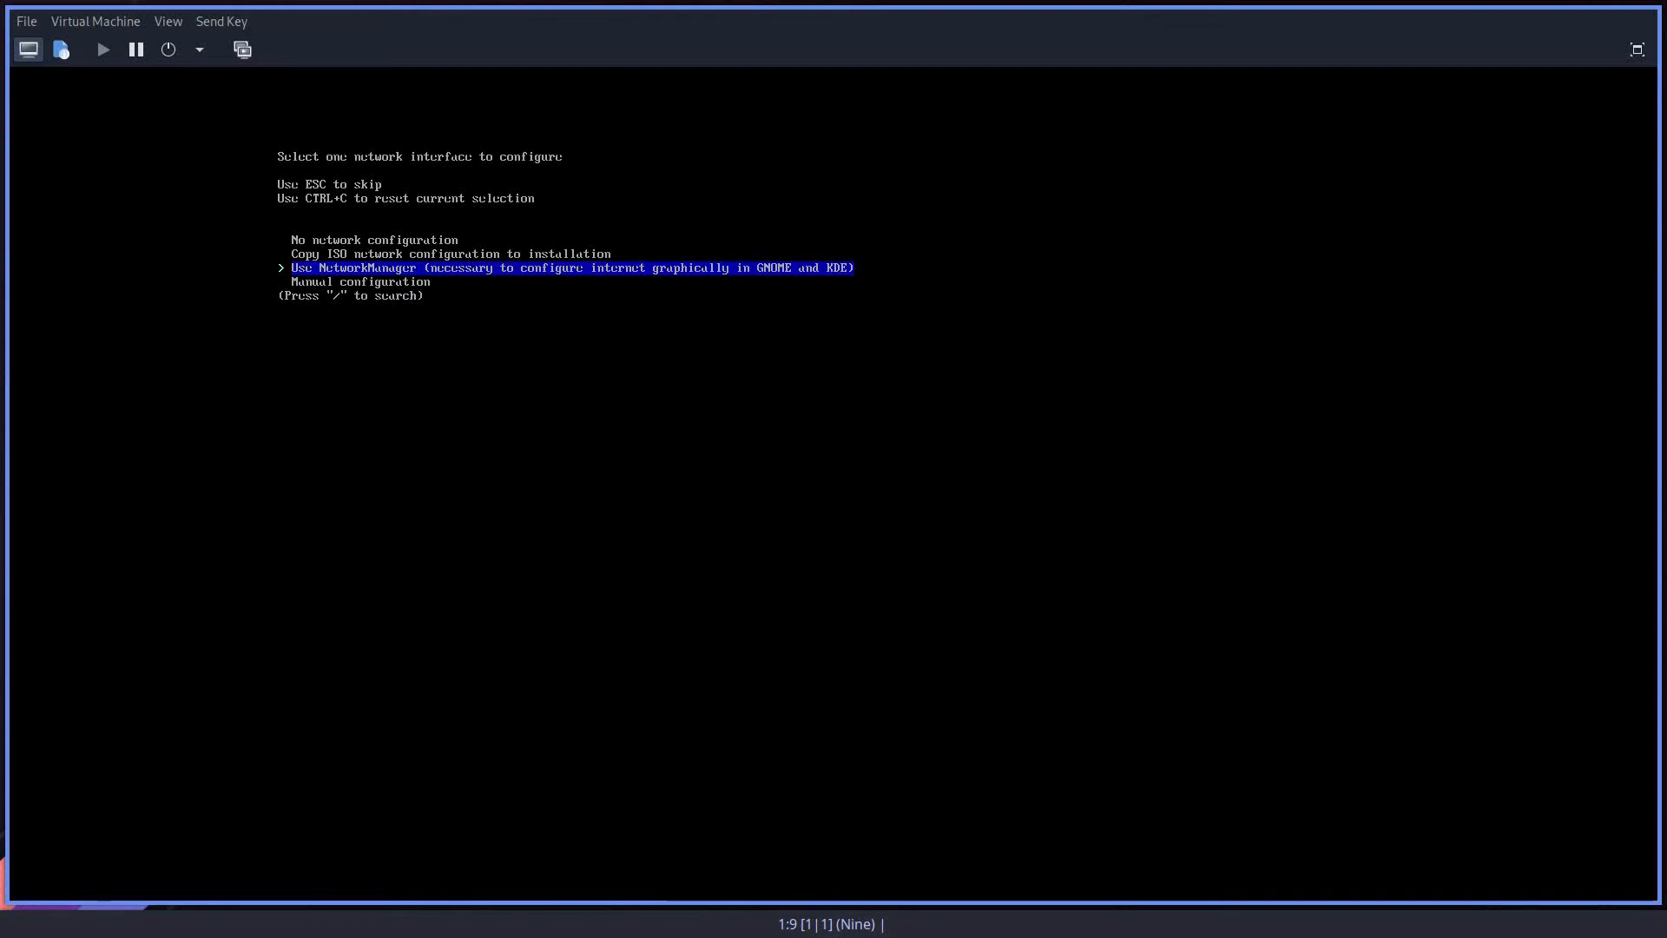
key("Return")
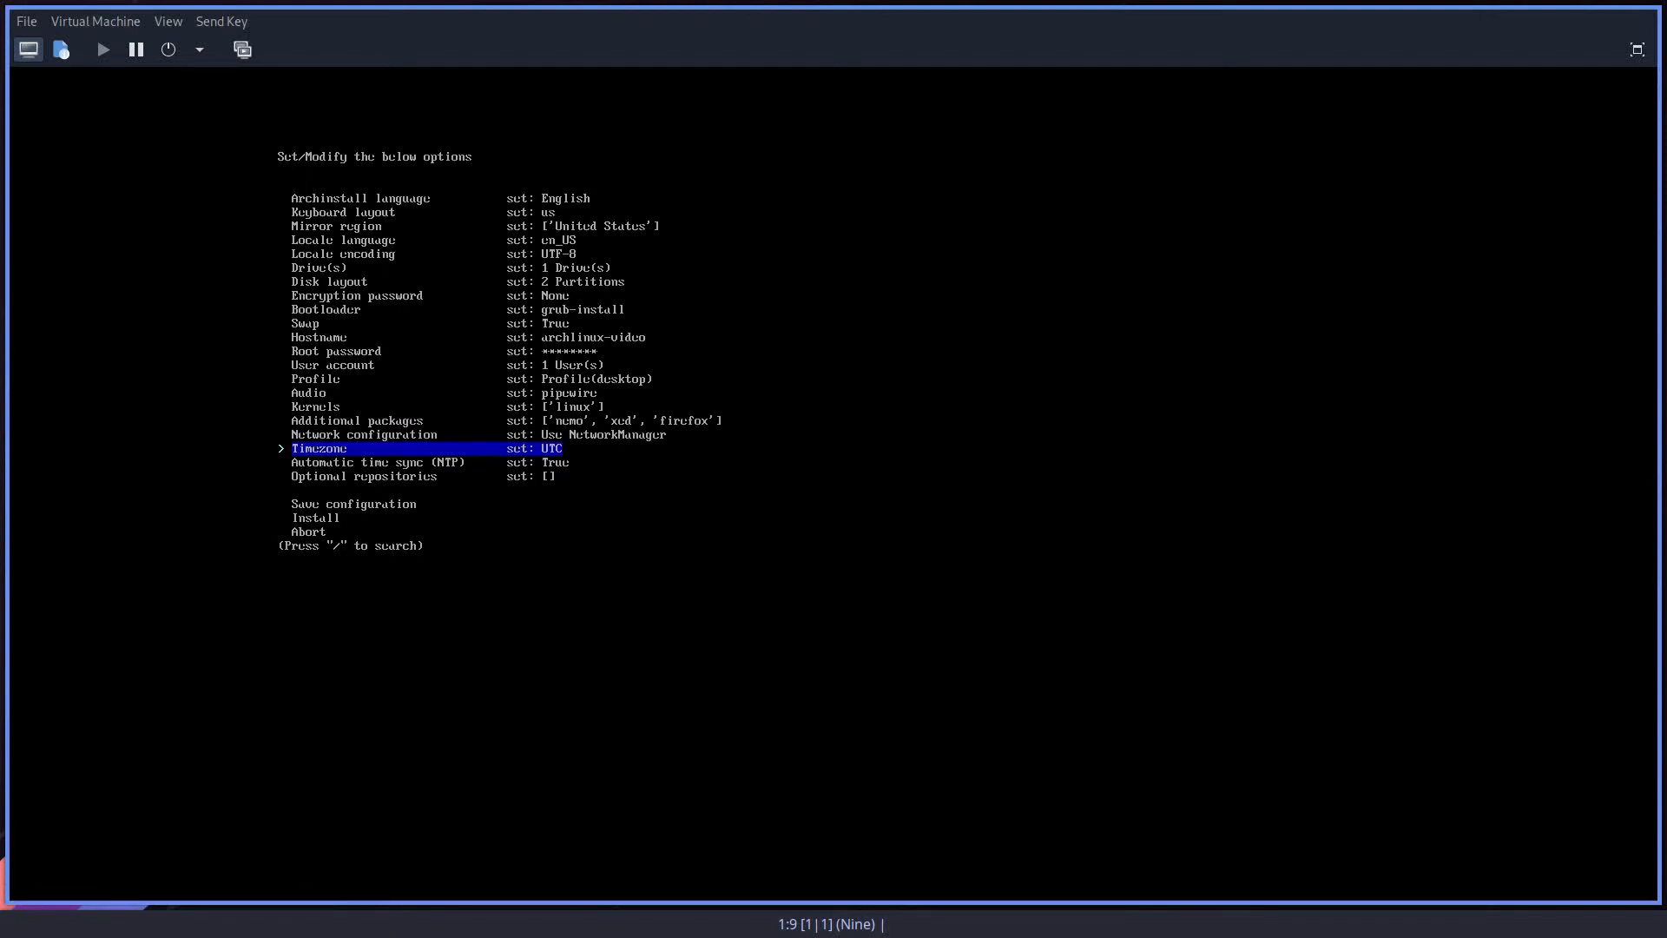
Step: Set the timezone to US/East-Indiana
key("Return")
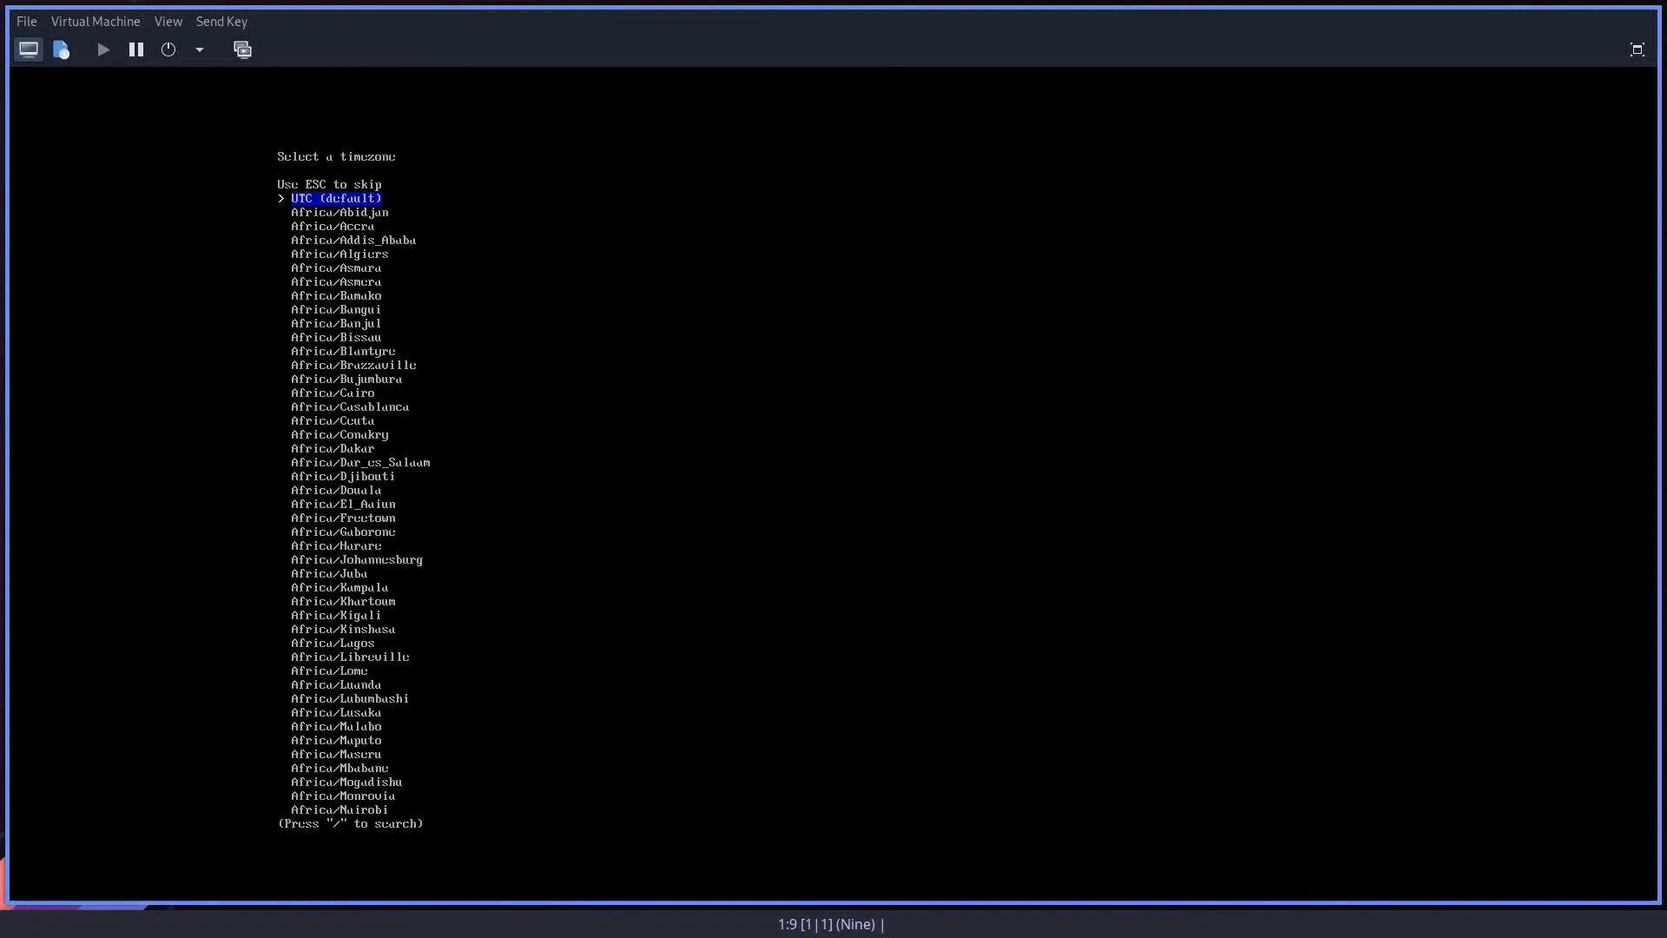
key("Up")
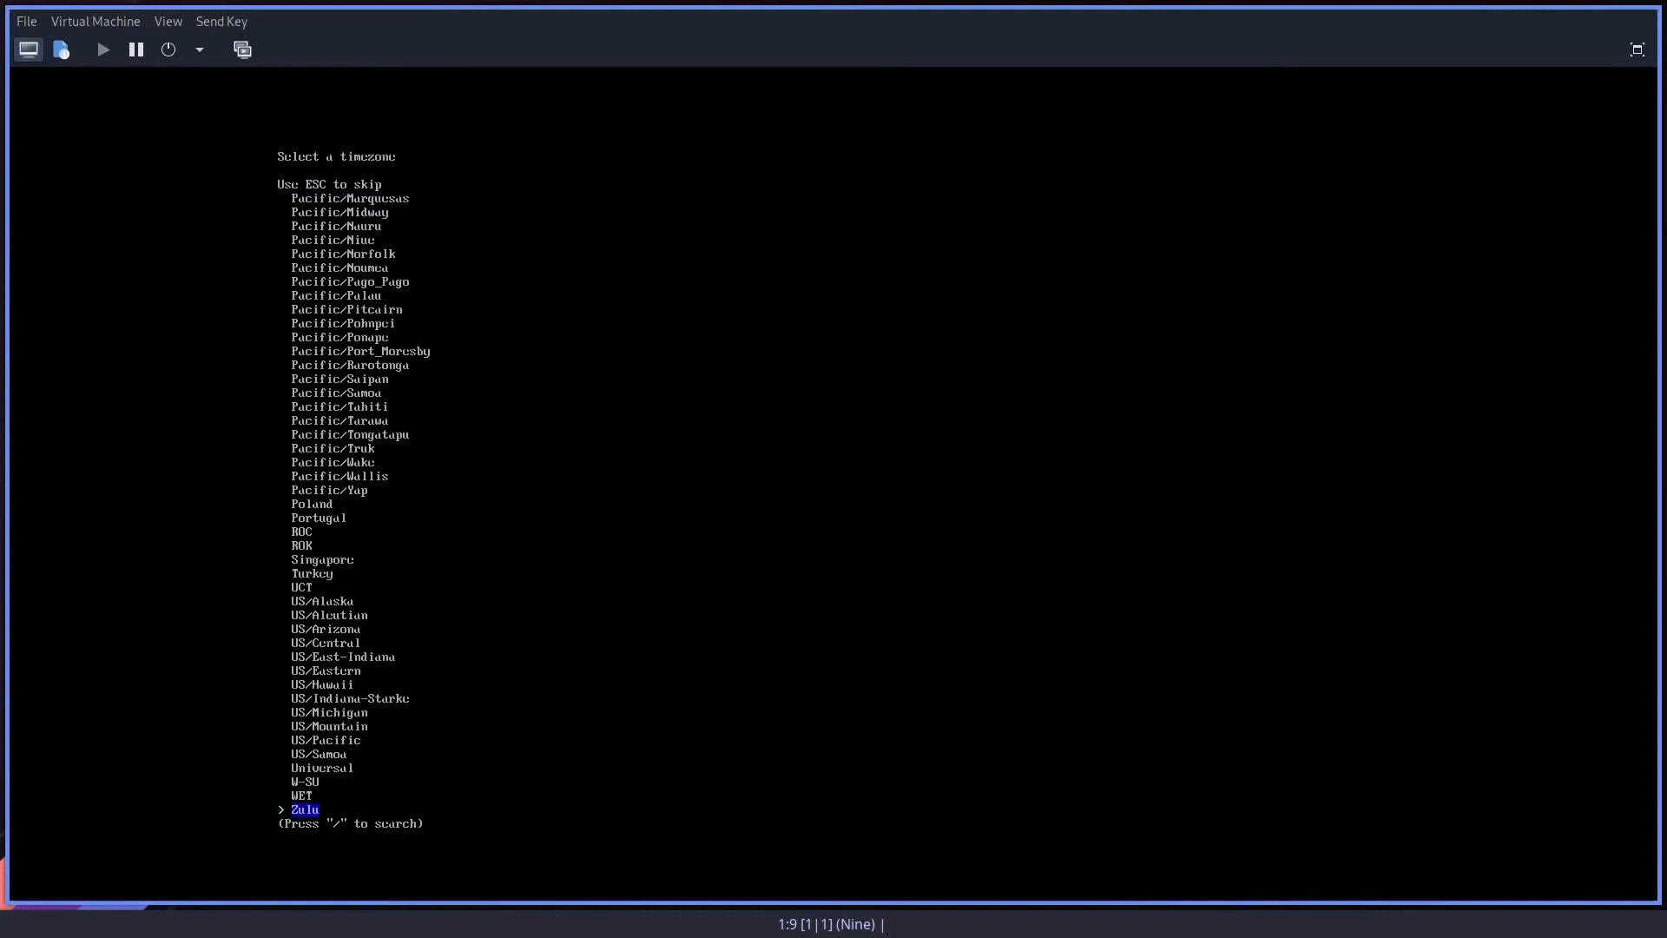
key("Up")
key("Up")
key("Up")
key("Up")
key("Up")
key("Up")
key("Up")
key("Up")
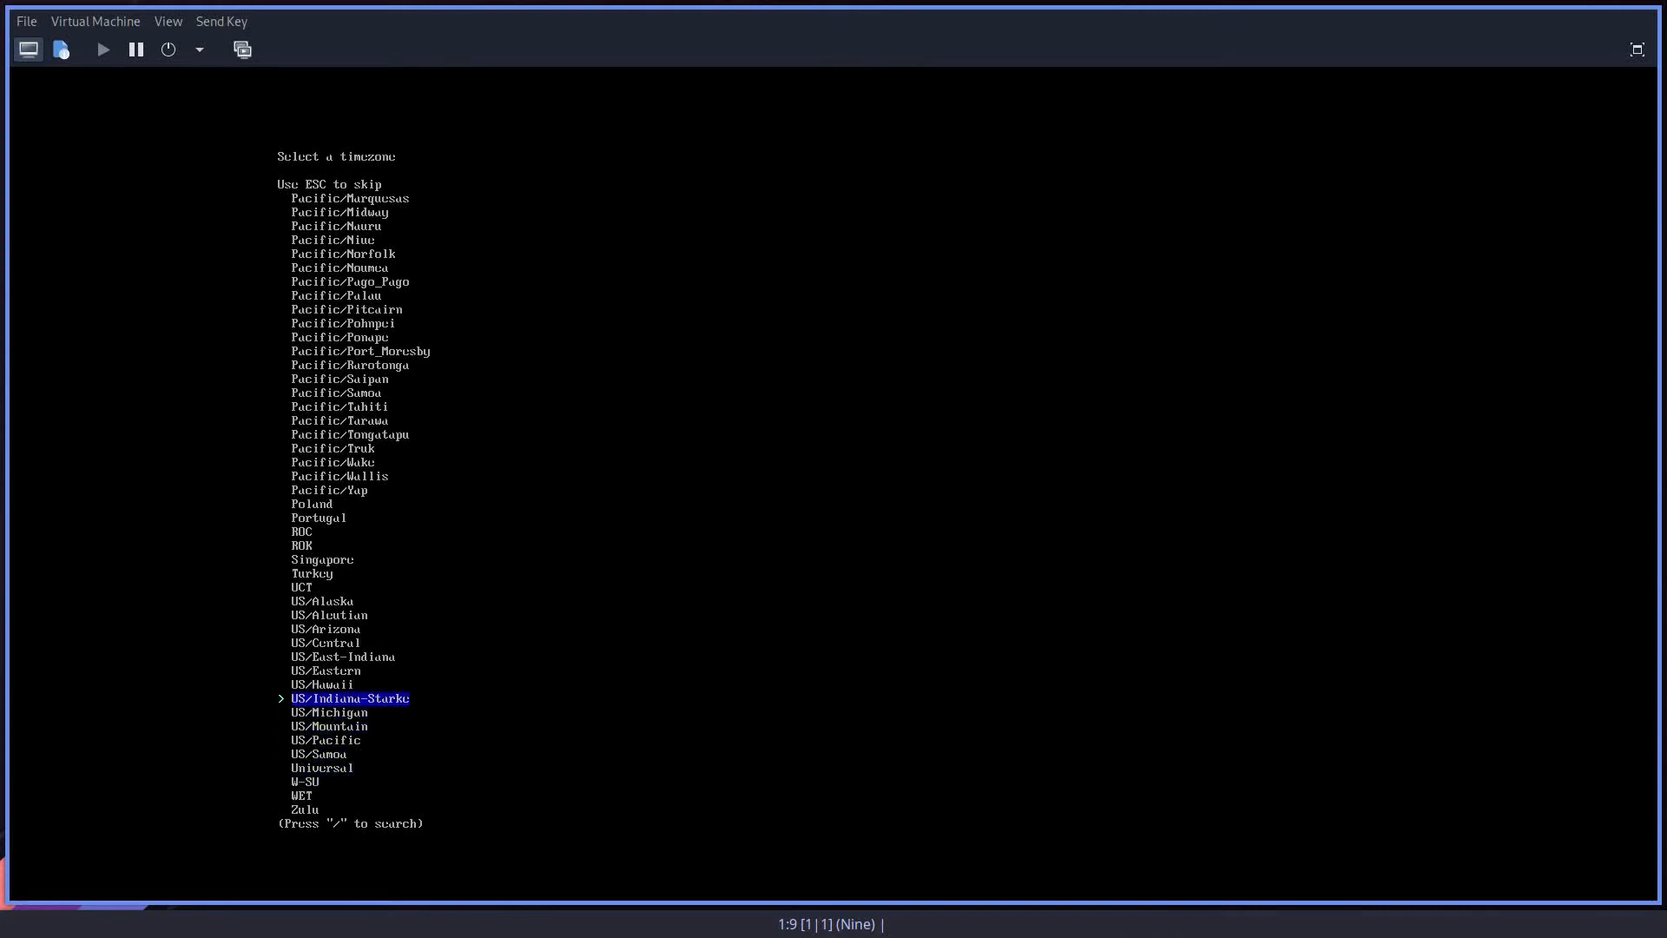
key("Up")
key("Up")
key("Up")
key("Return")
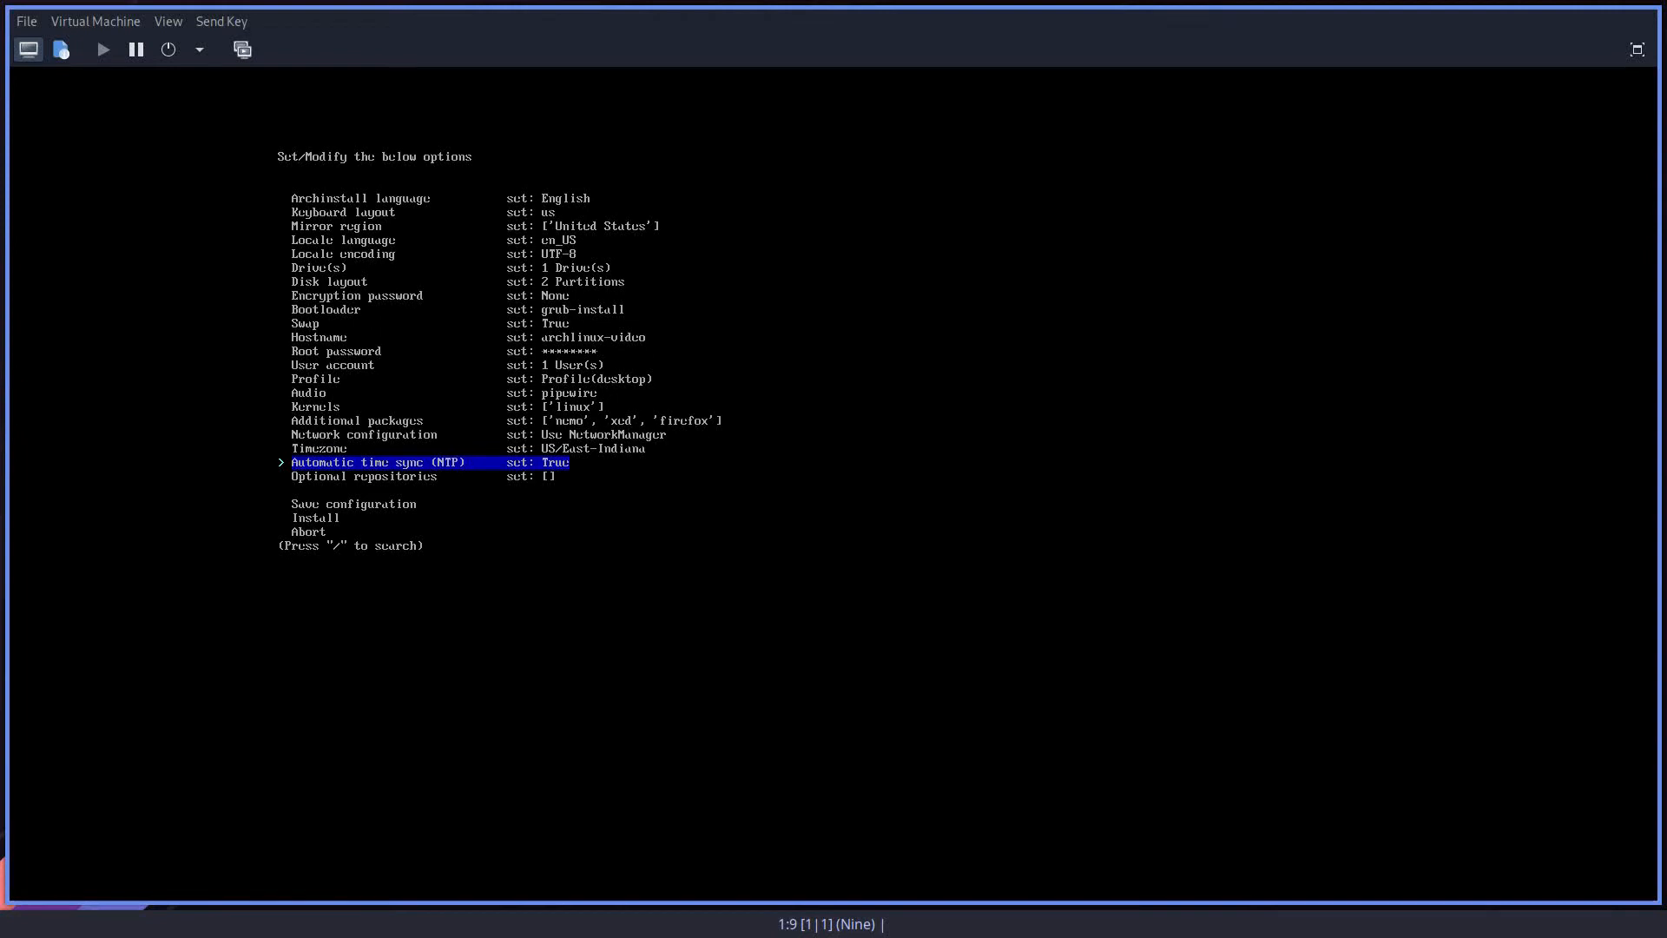
Step: Go through the optional repositories choice without enabling multilib or testing
key("Down")
key("Return")
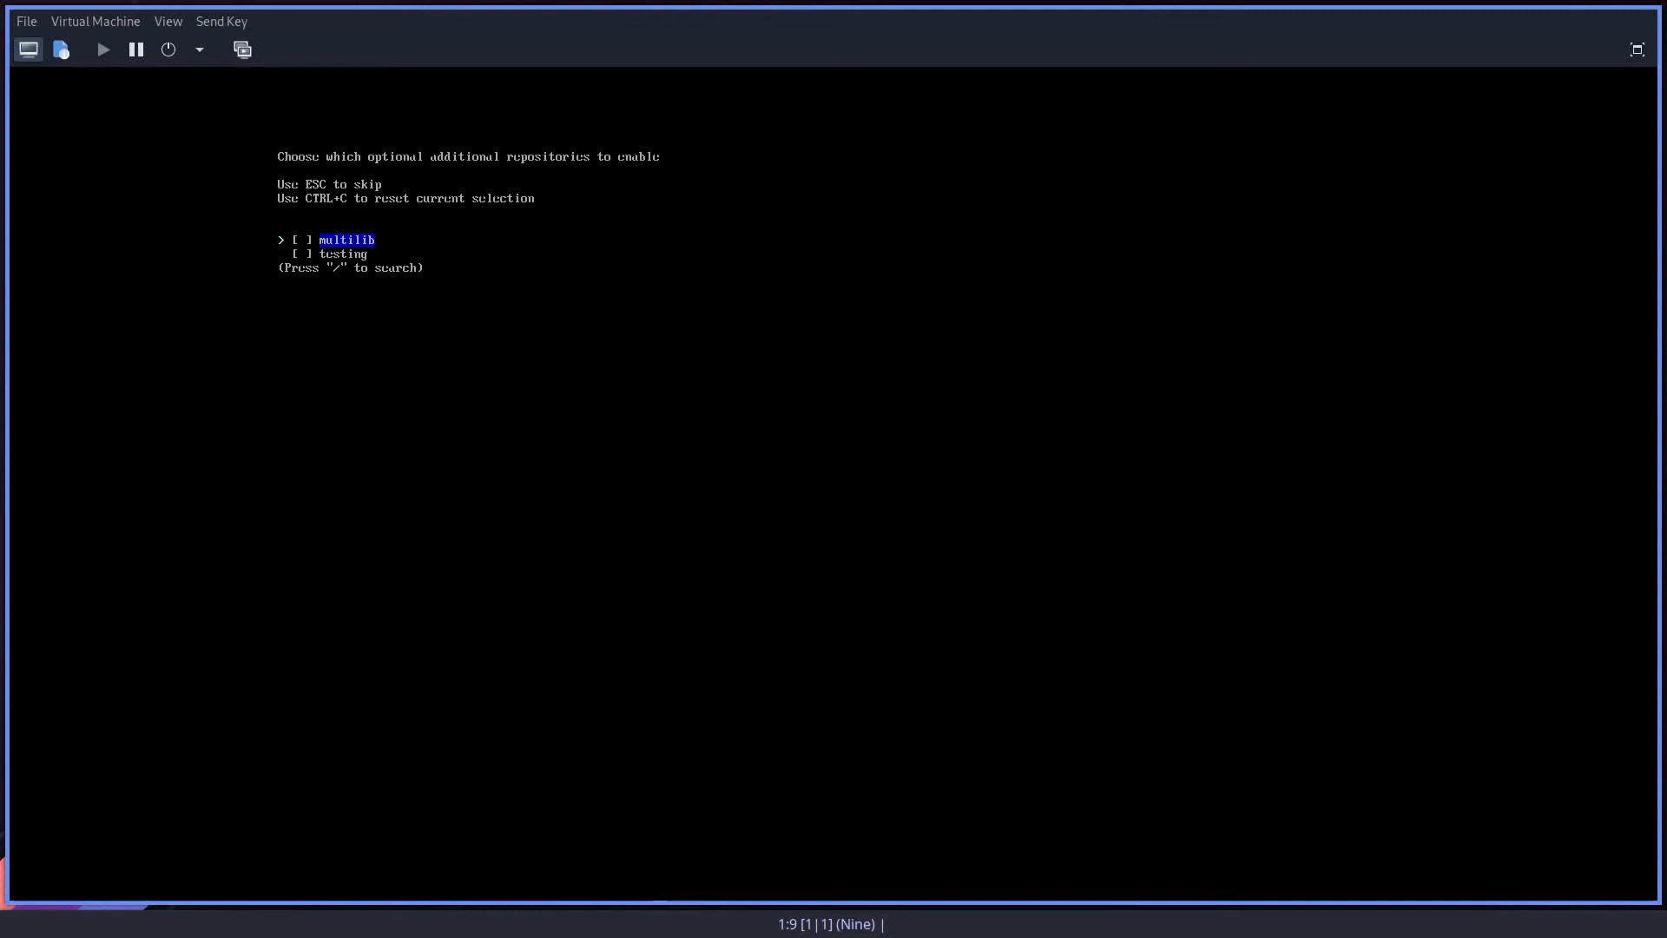
key("Return")
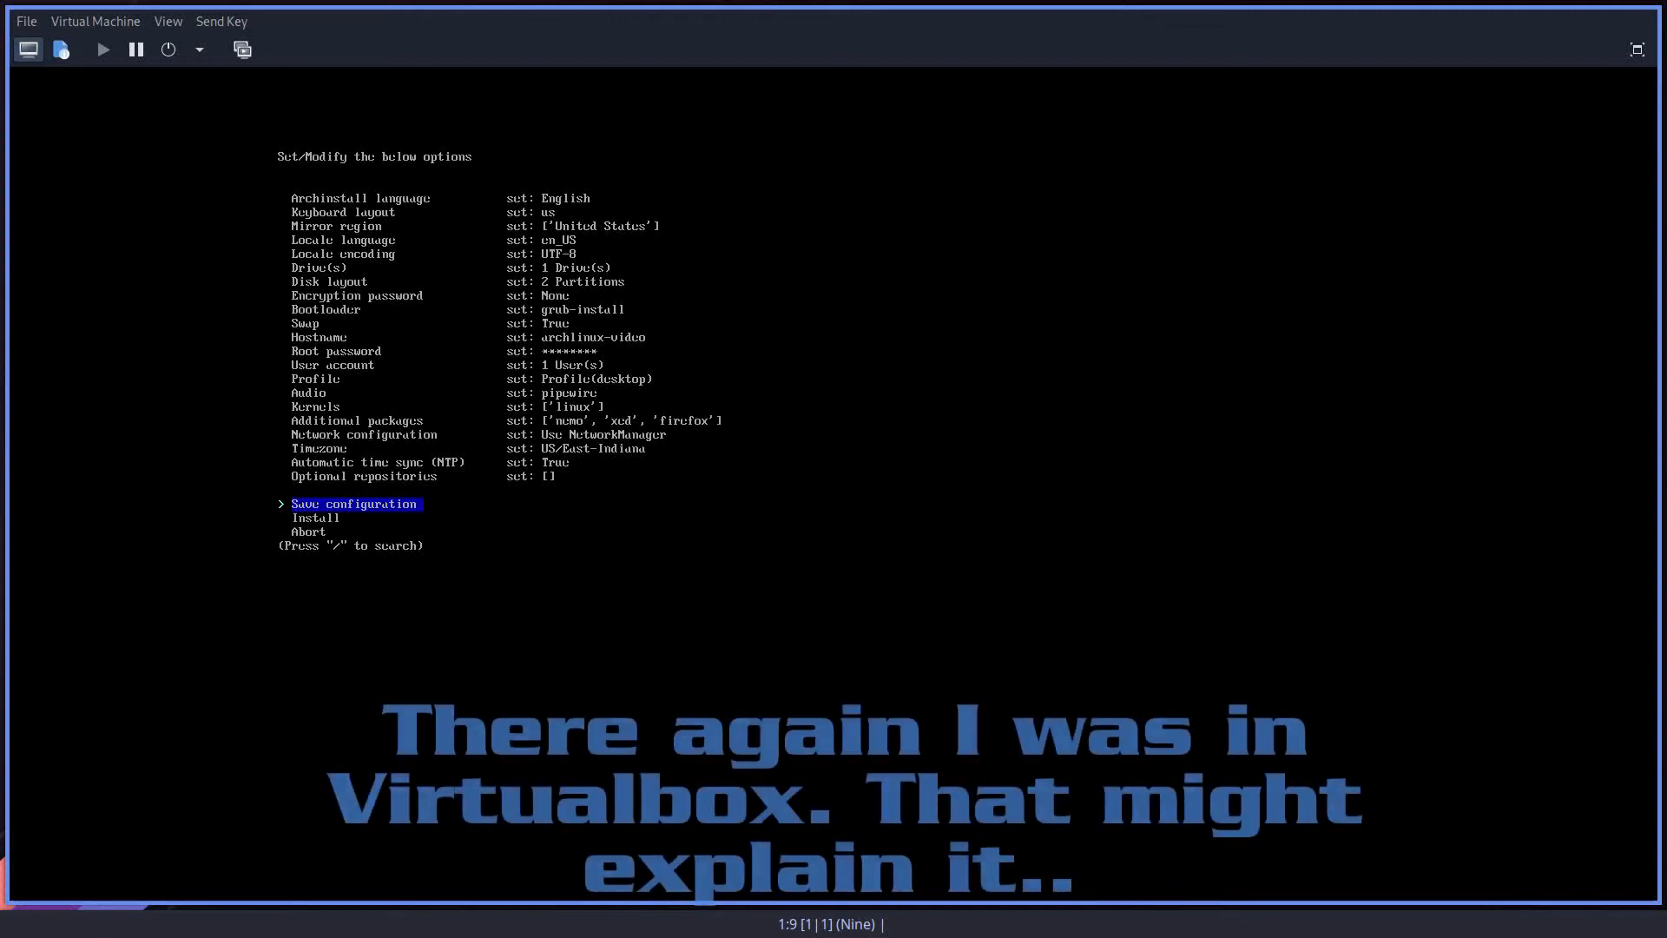
Step: Review the configured archinstall options, including the profile, disk layout, drive, encryption and additional packages entries
key("Up")
key("Up")
key("Up")
key("Up")
key("Up")
key("Up")
key("Up")
key("Up")
key("Up")
key("Up")
key("Up")
key("Up")
key("Up")
key("Up")
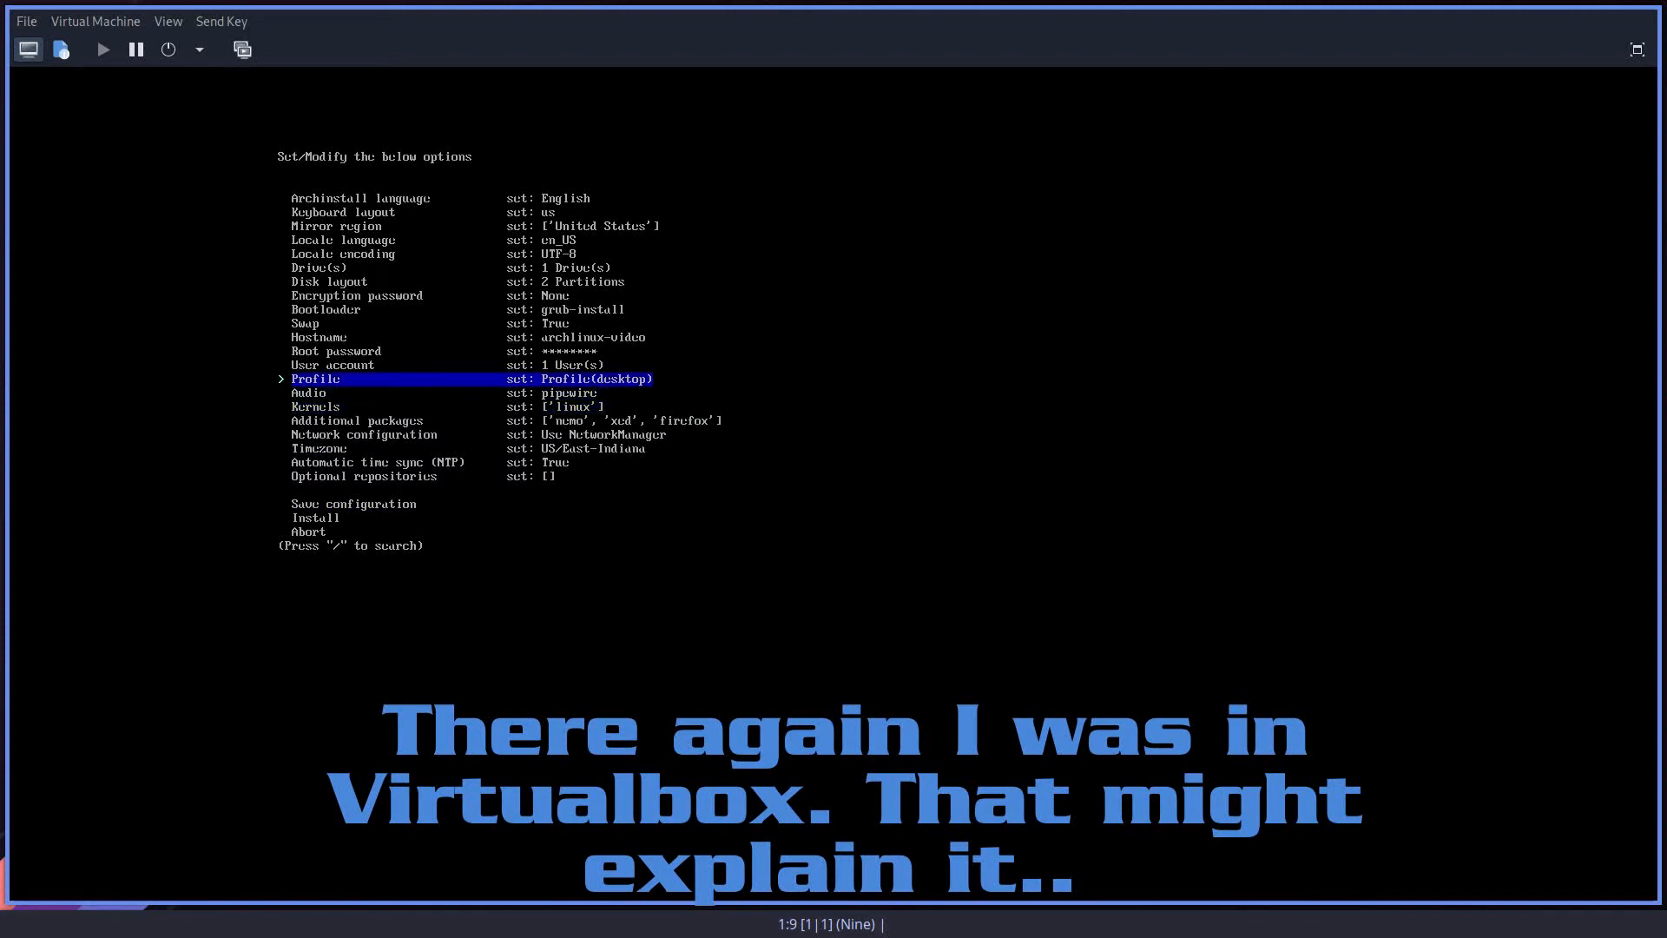
key("Up")
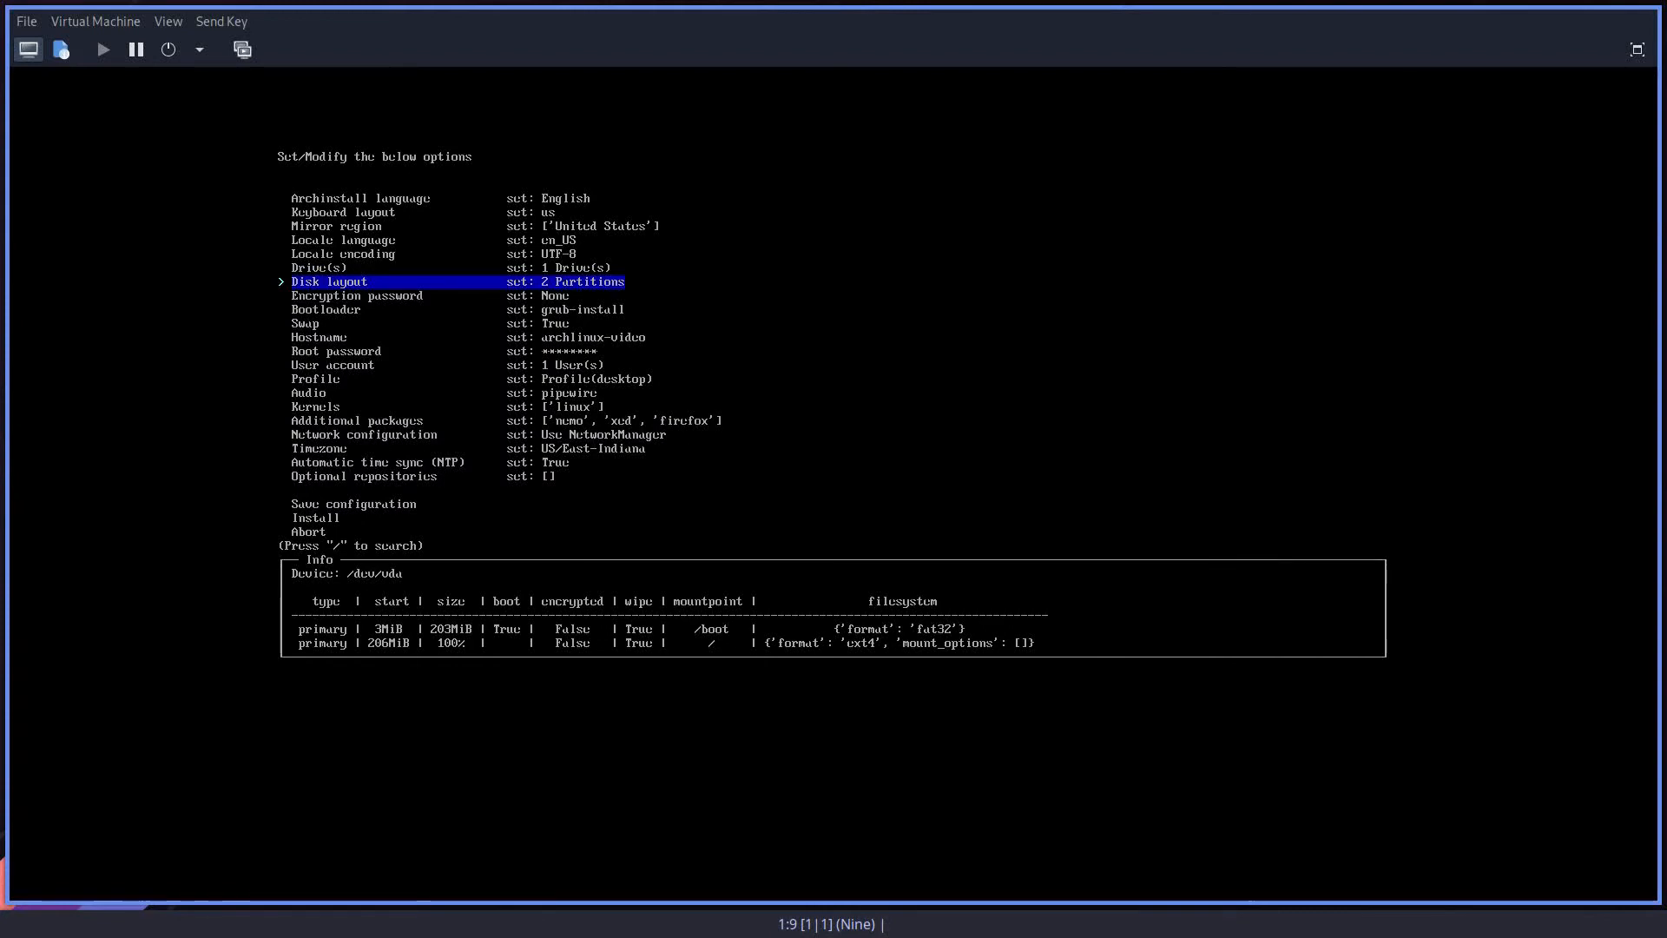
key("Up")
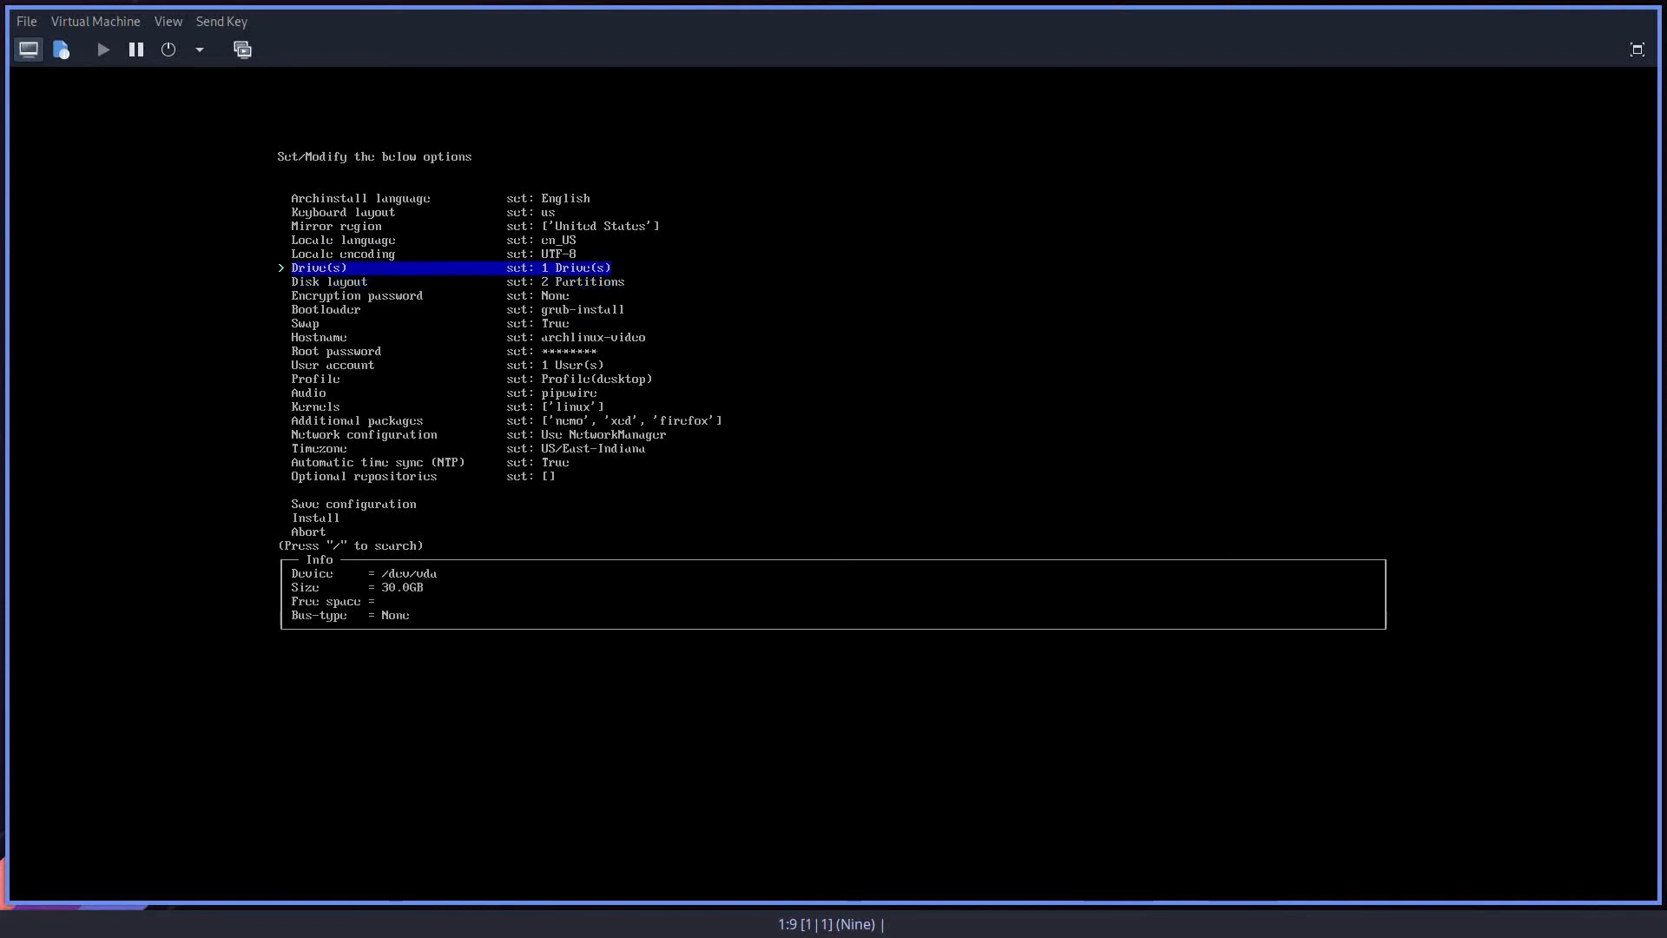
key("Down")
key("Down")
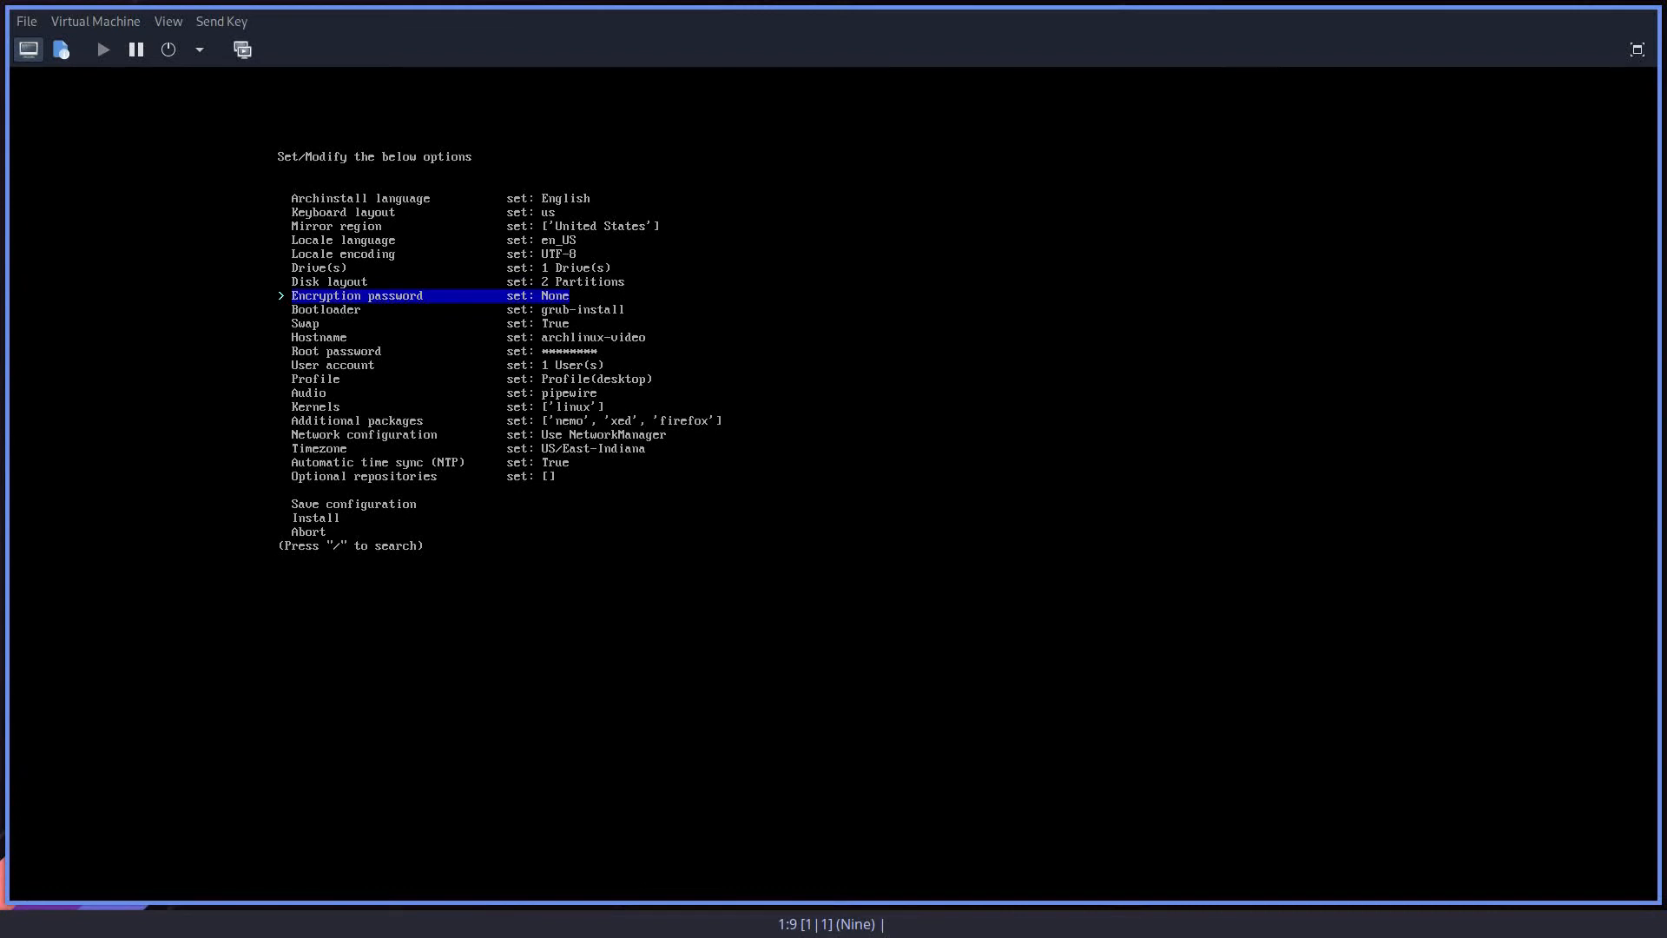
key("Down")
key("Down")
key("Down")
key("Down")
key("Down")
key("Down")
key("Down")
key("Down")
key("Down")
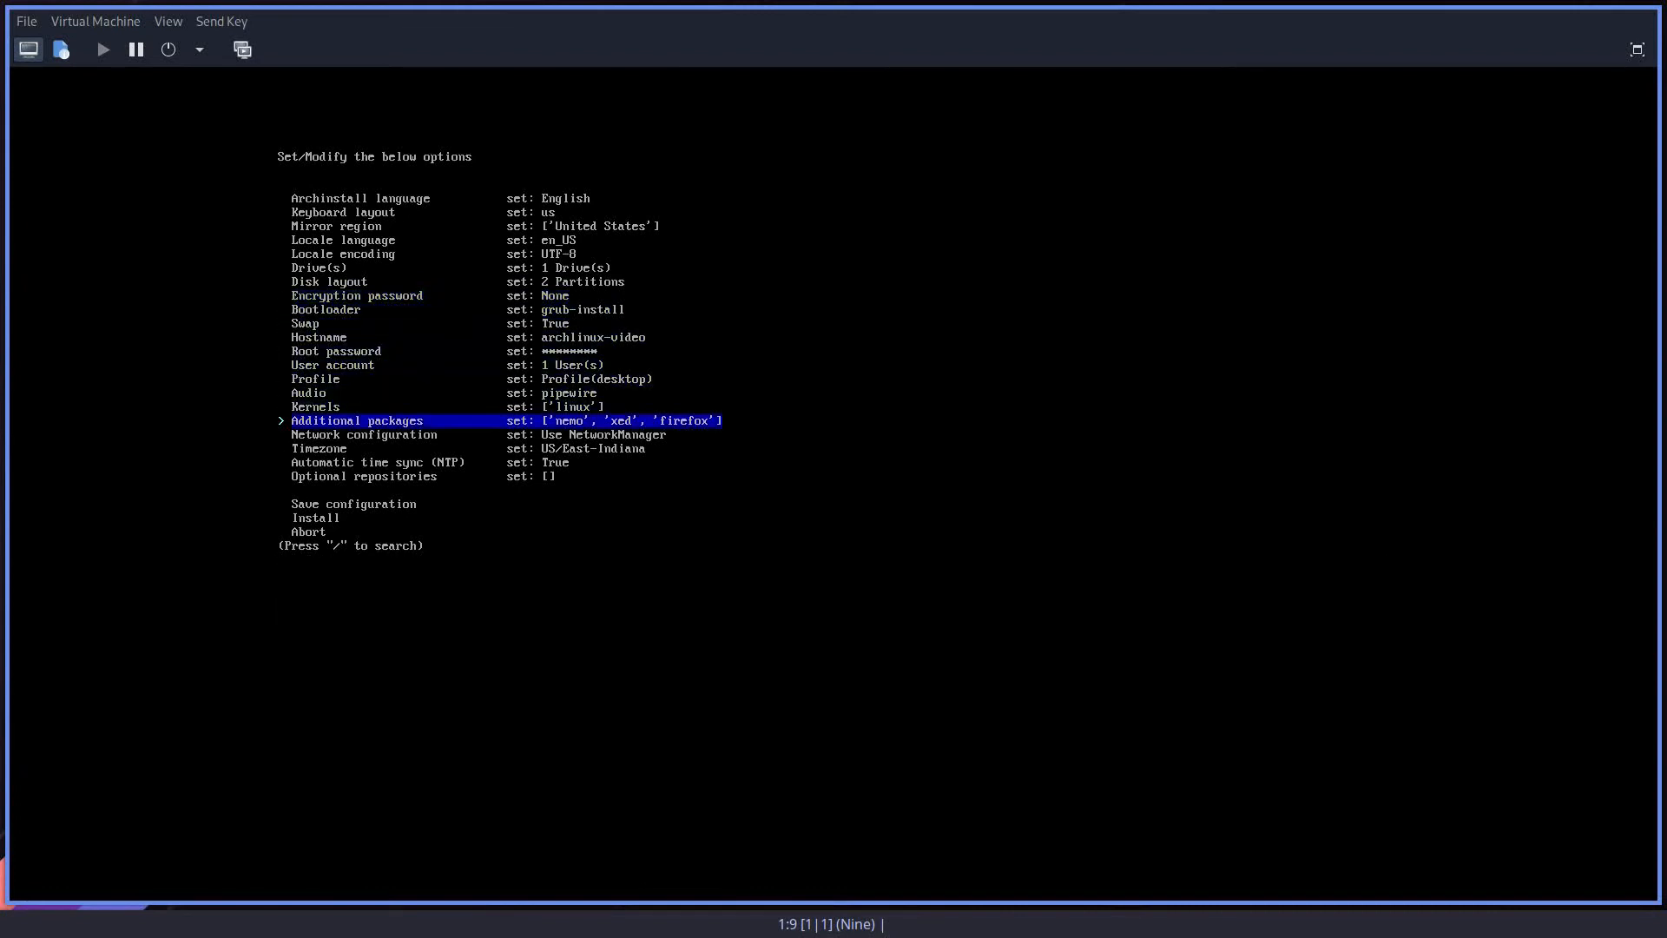
key("Down")
key("Down")
key("Down")
key("Down")
key("Down")
key("Down")
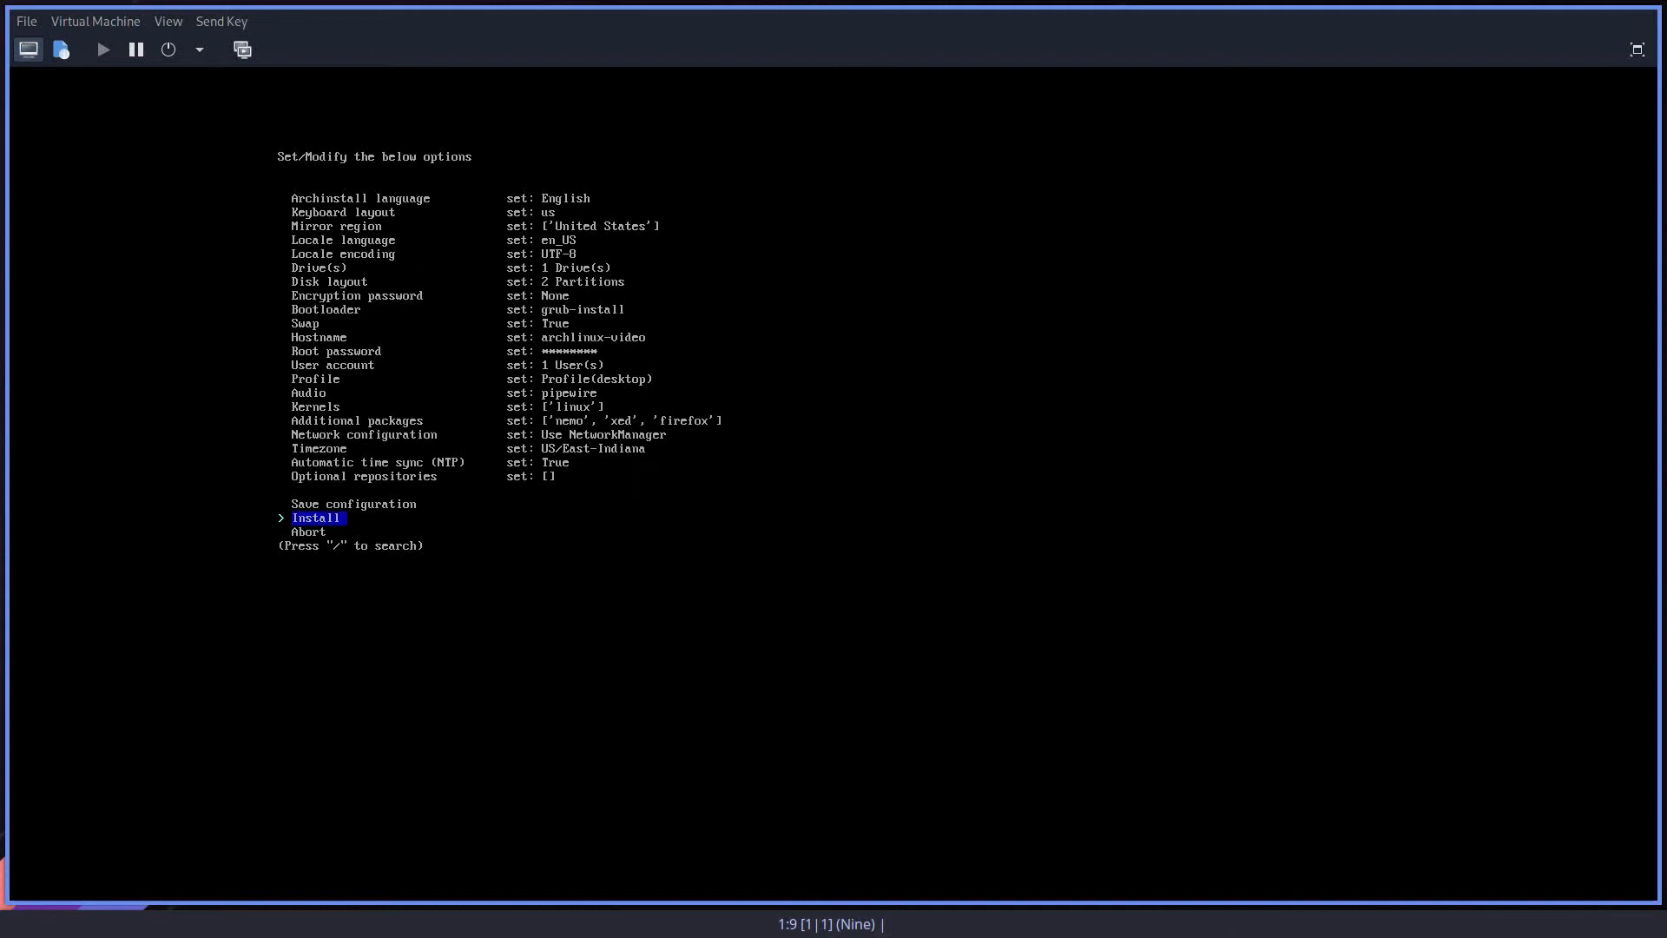
Step: Save all configuration files, covering user configuration, credentials and disk layout, to the /home directory
key("Up")
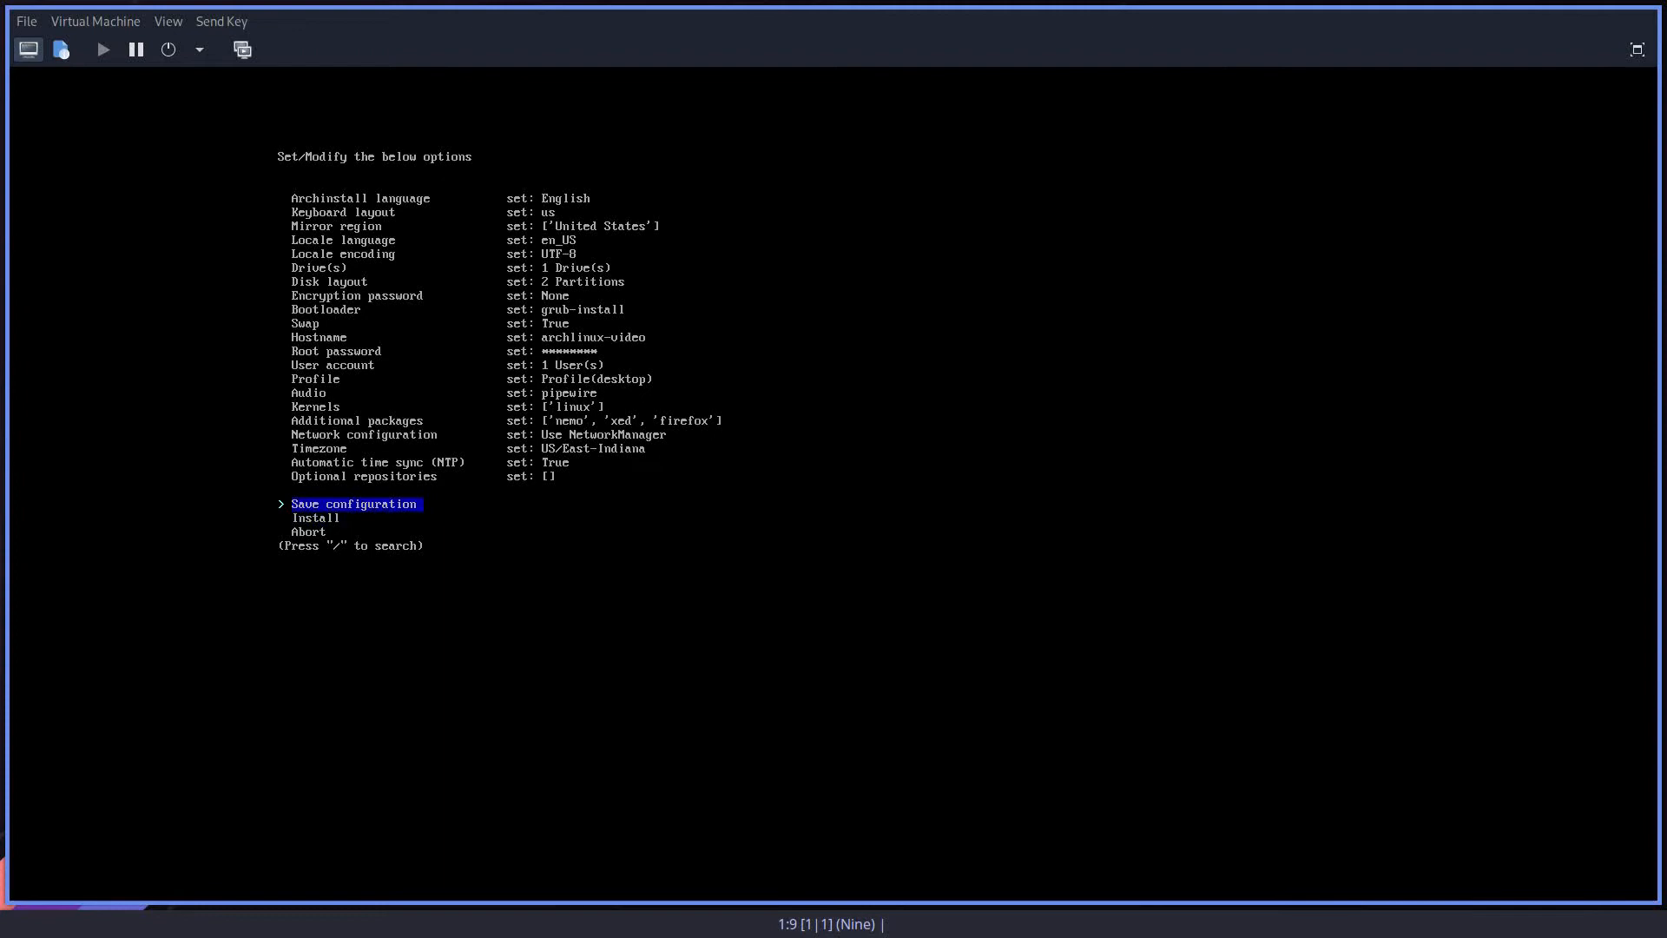
key("Return")
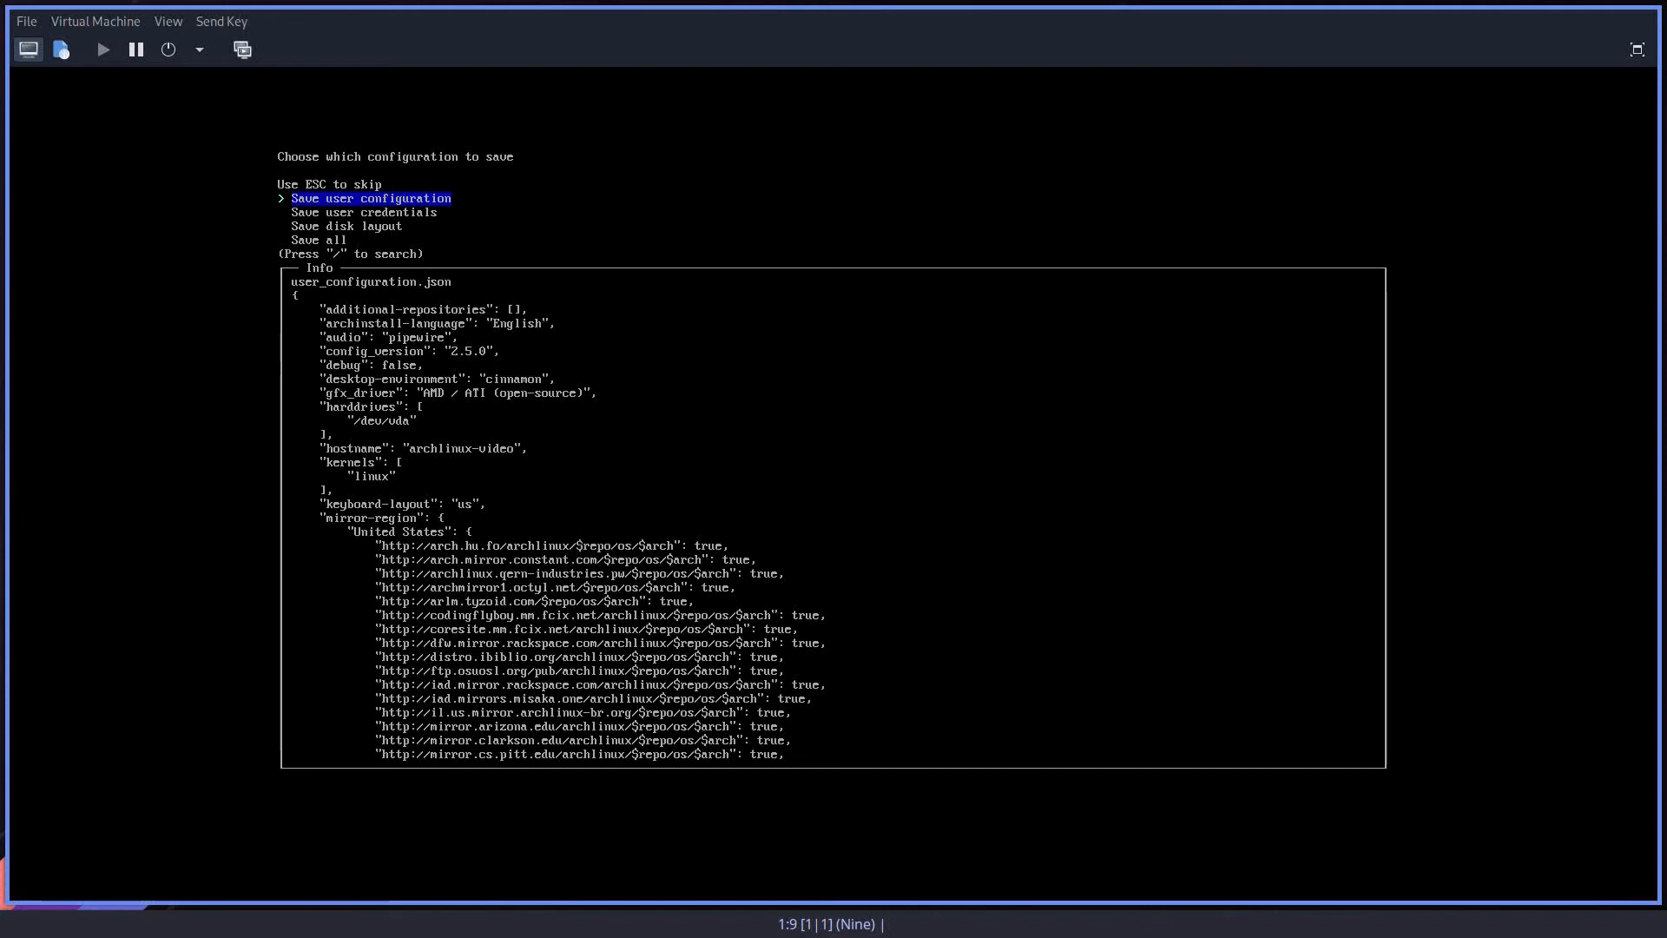
key("Down")
key("Down")
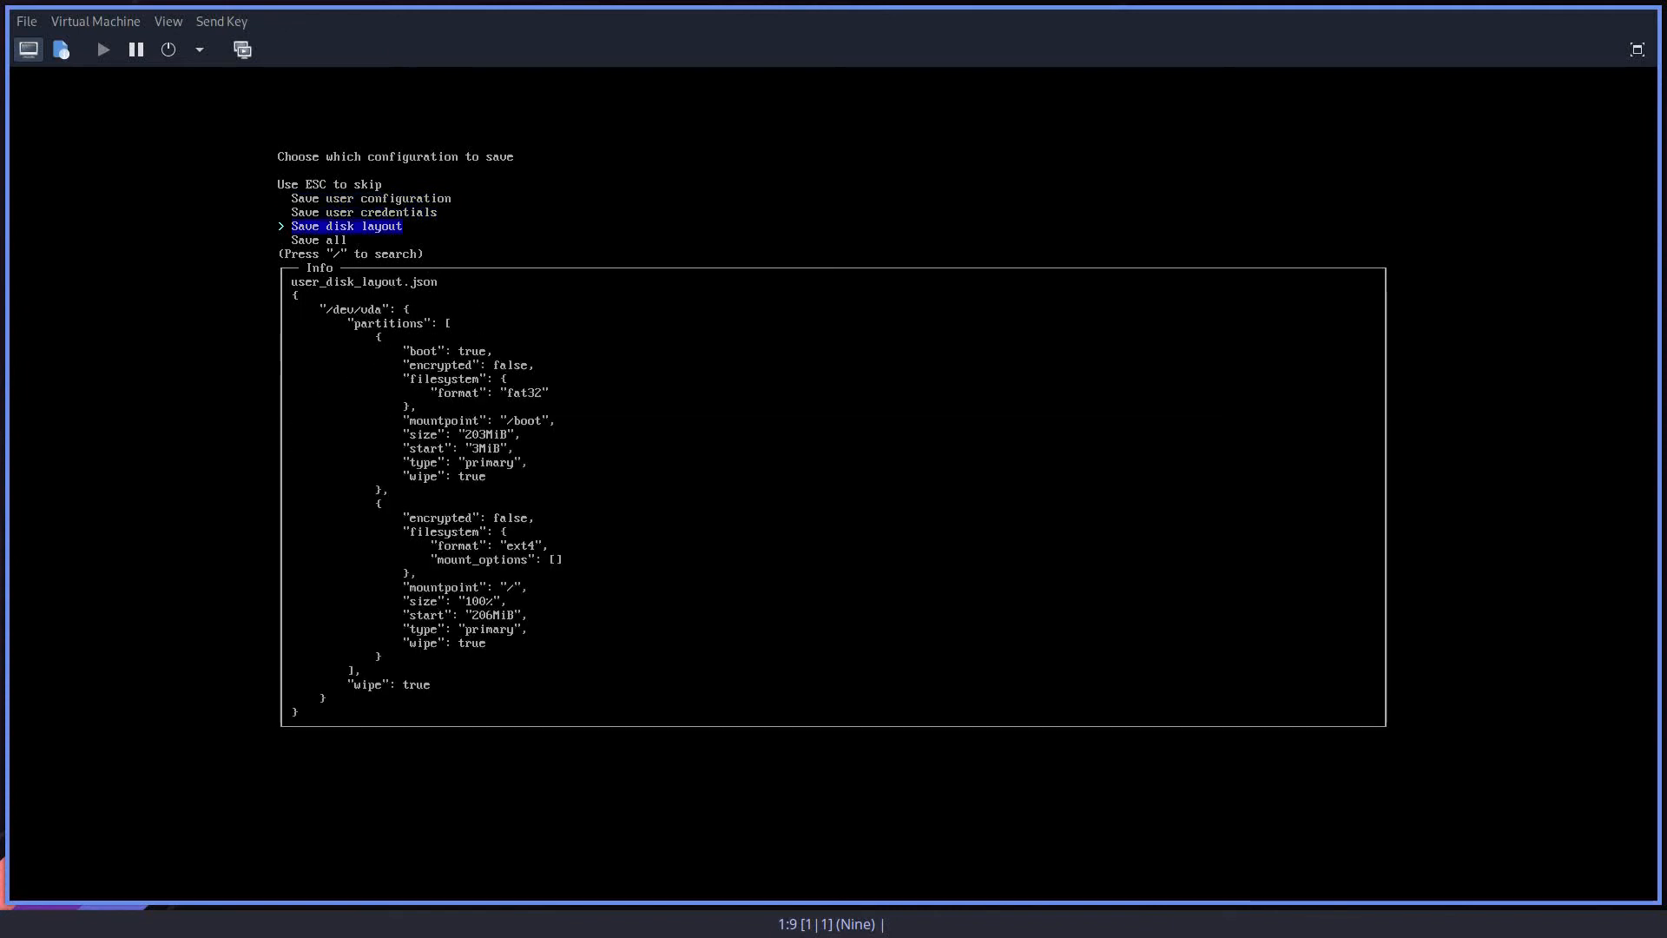
key("Down")
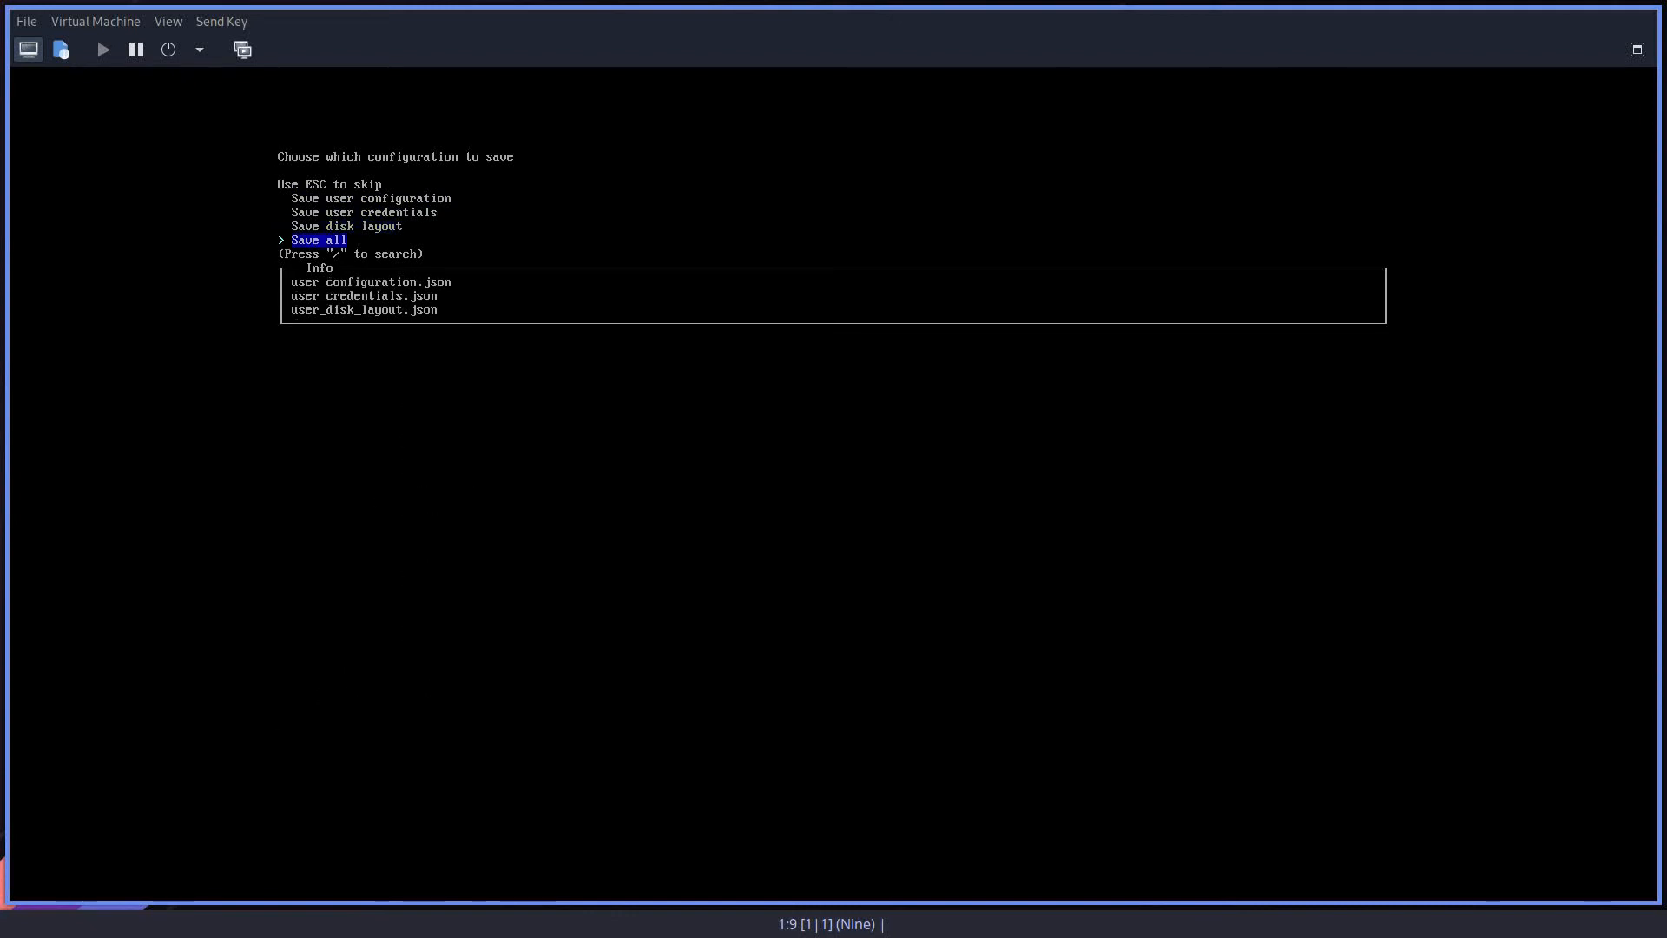
key("Return")
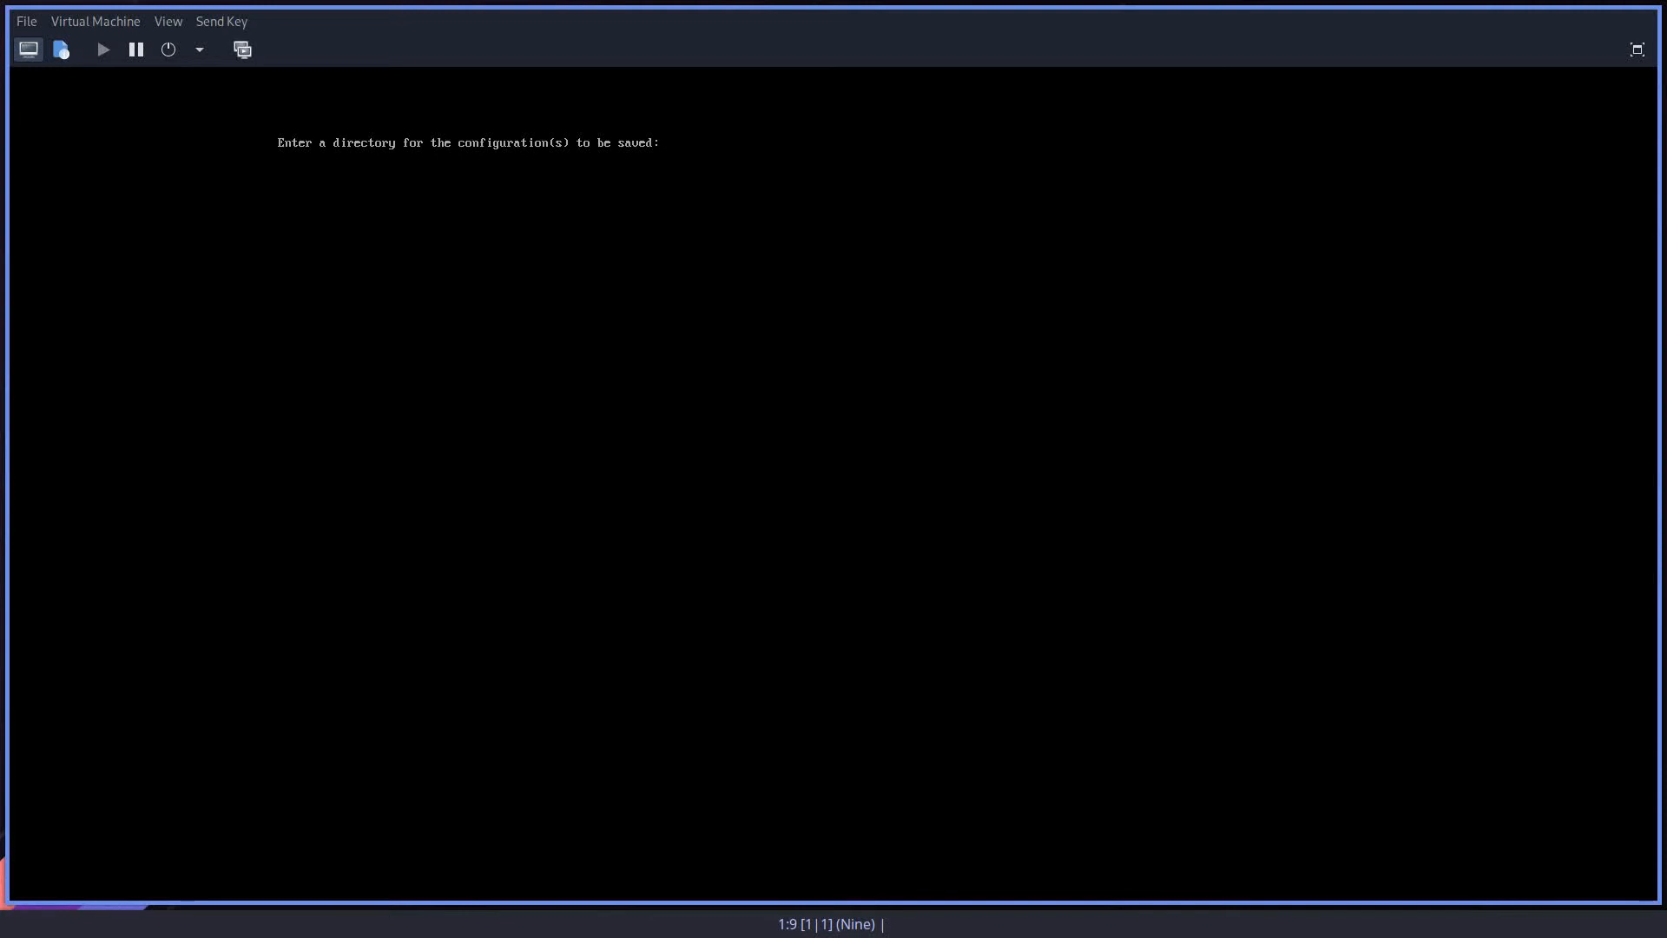
type("home")
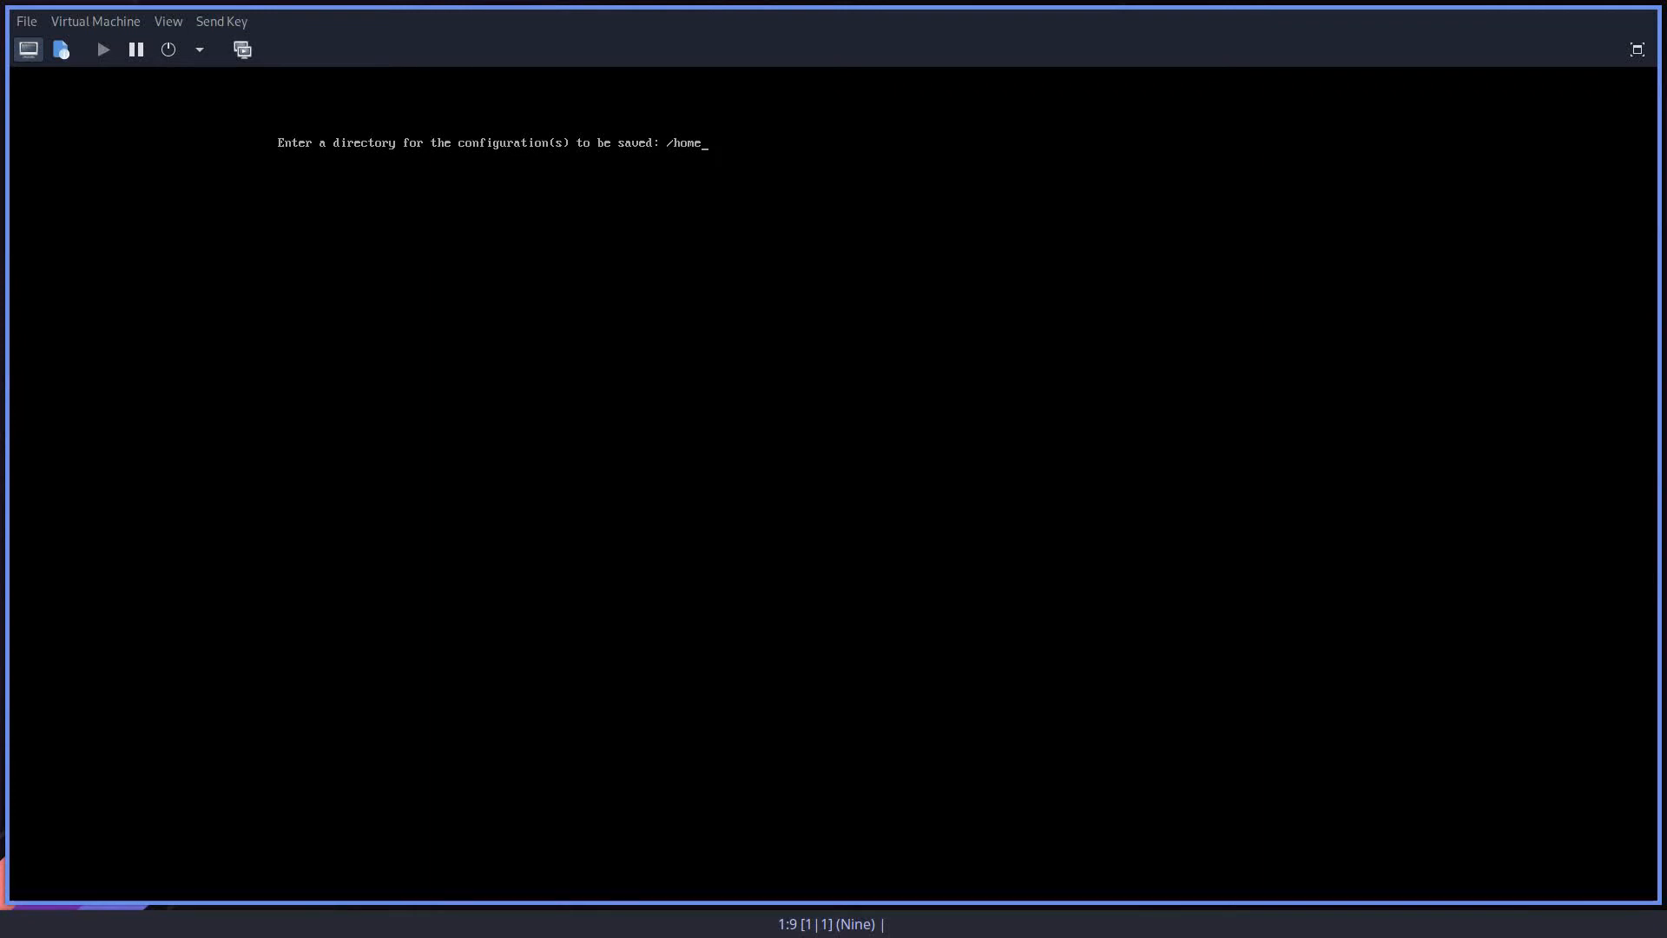
key("Return")
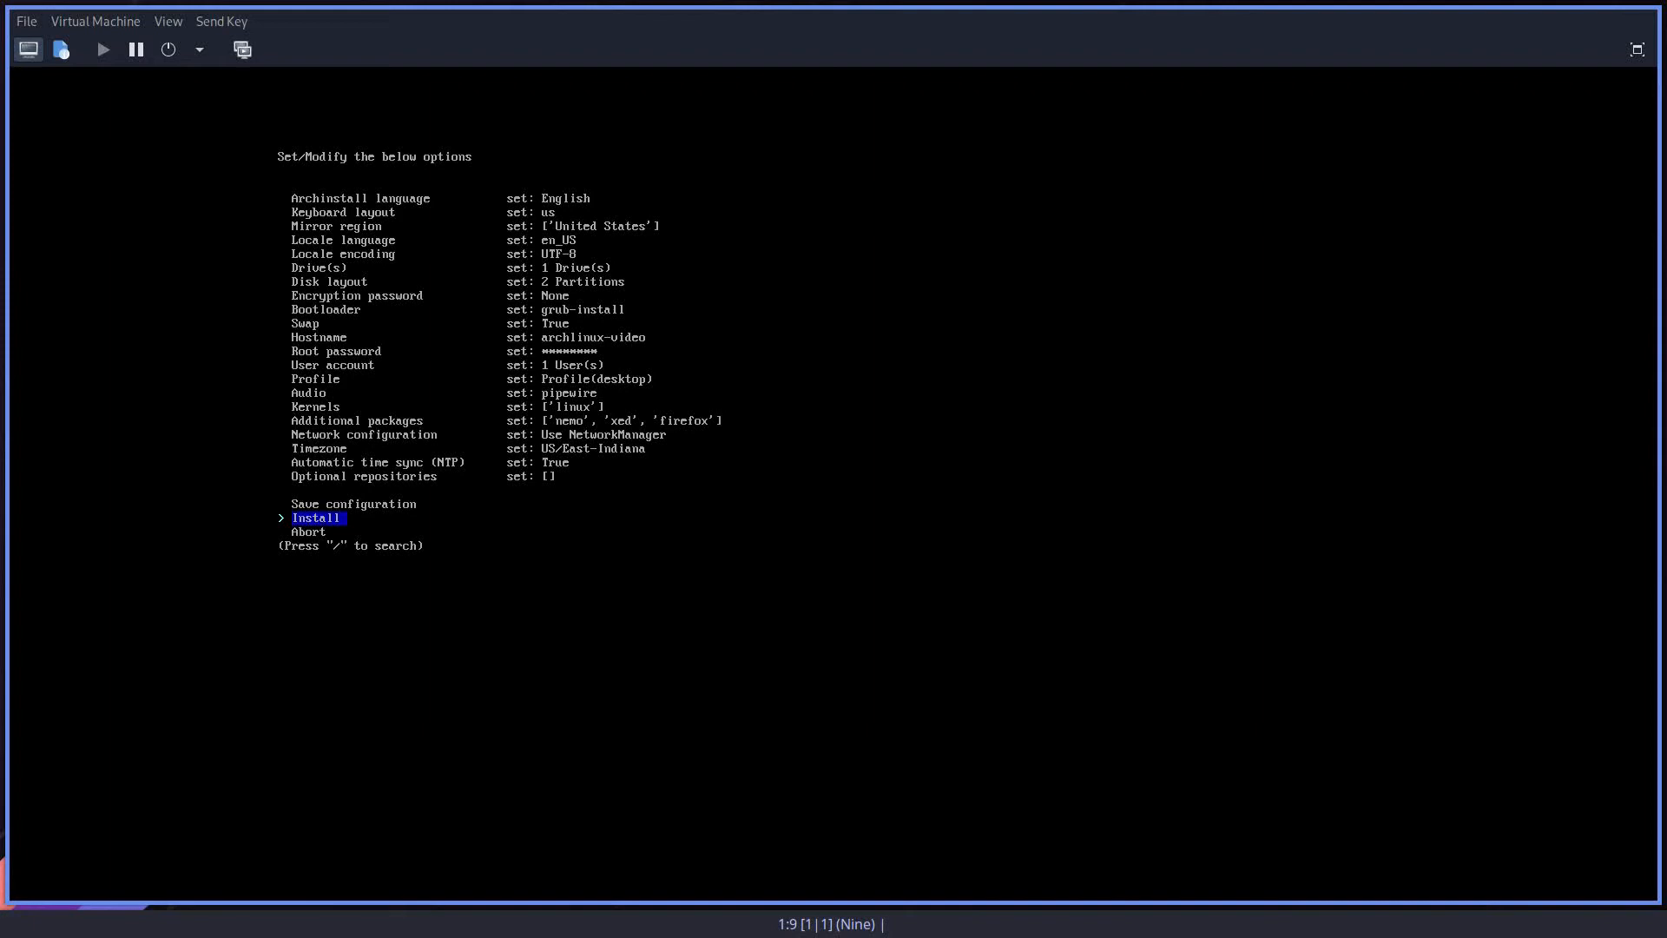
Step: Run the installation with the configured options and decline to chroot into the new system
key("Return")
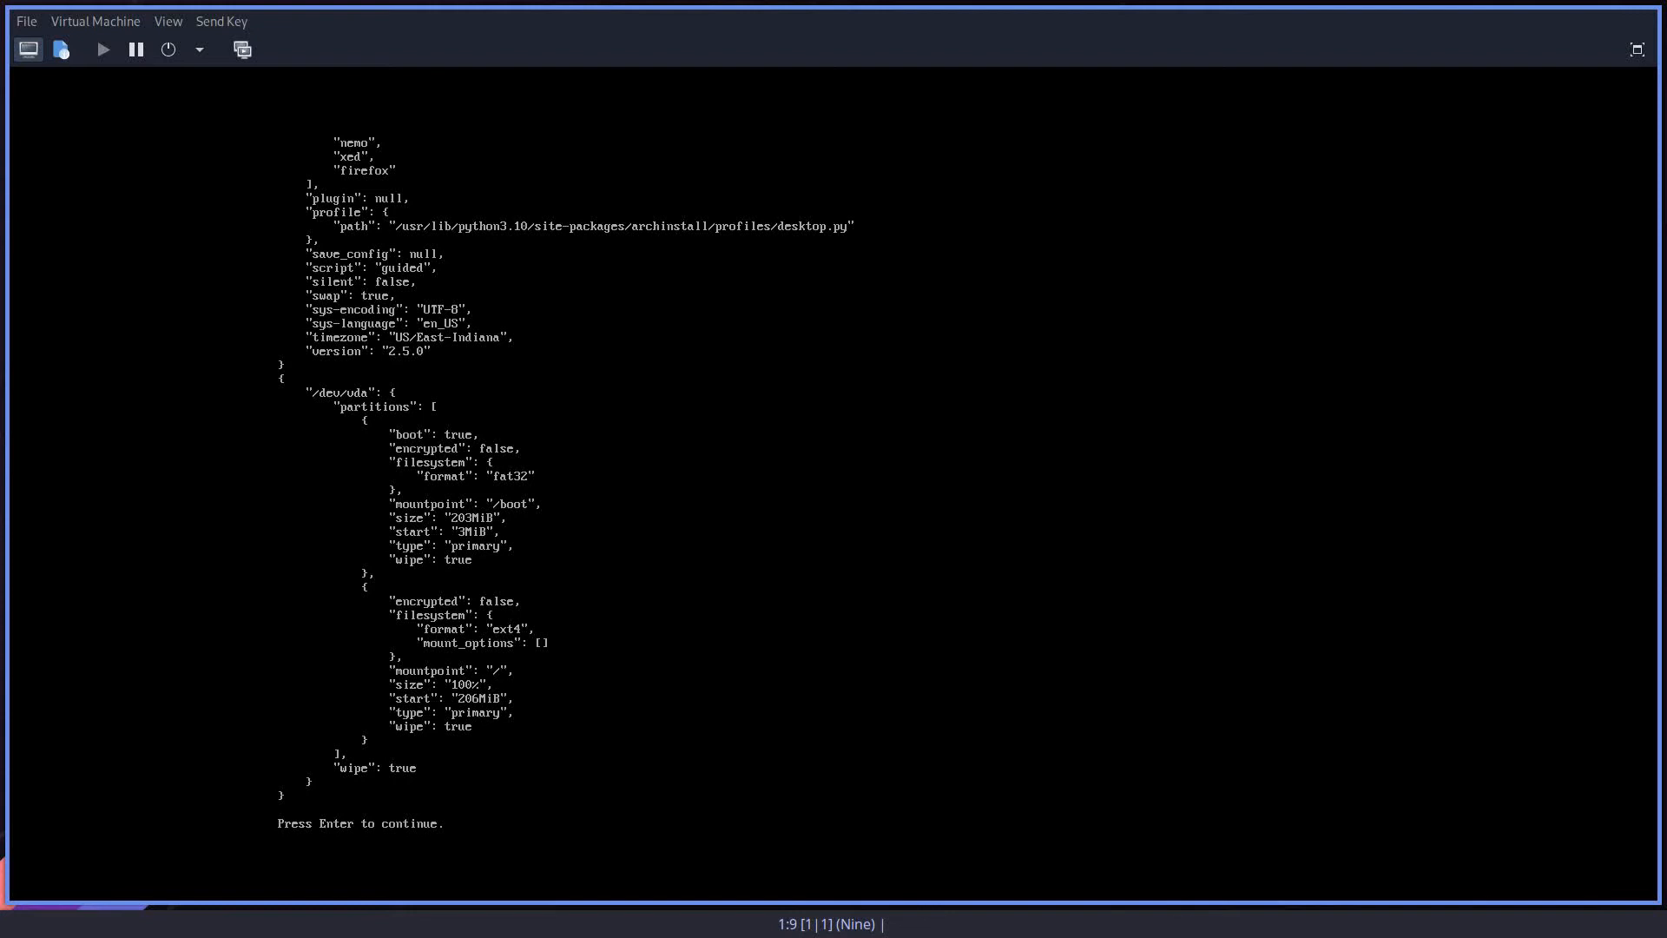
key("Return")
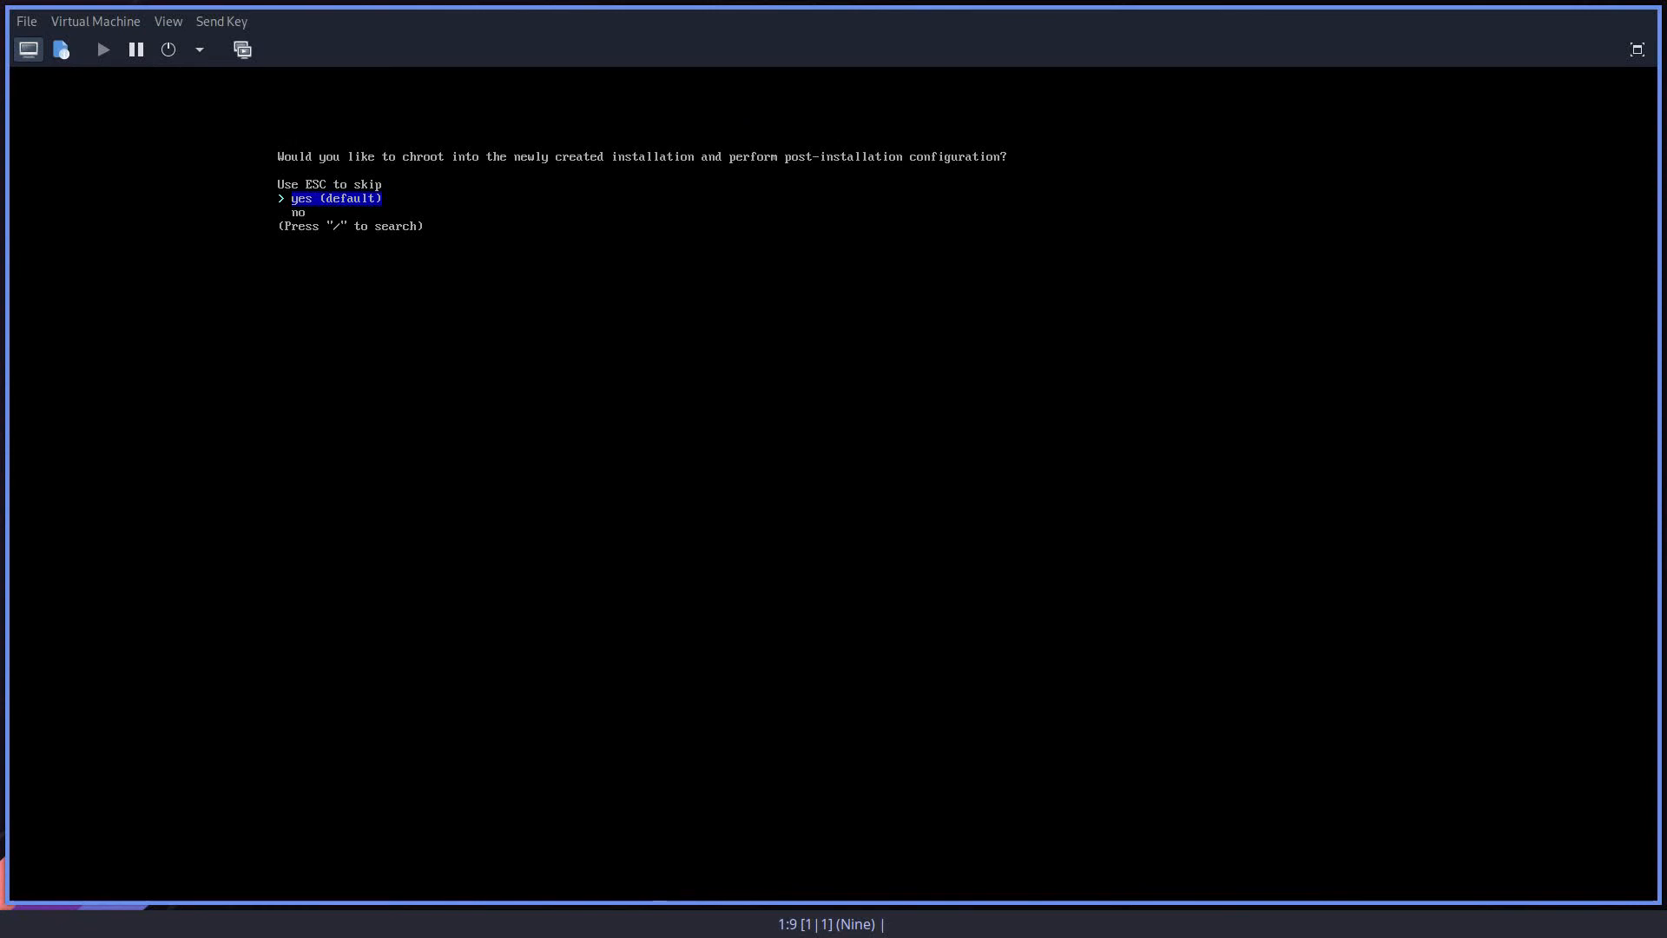
key("Down")
key("Return")
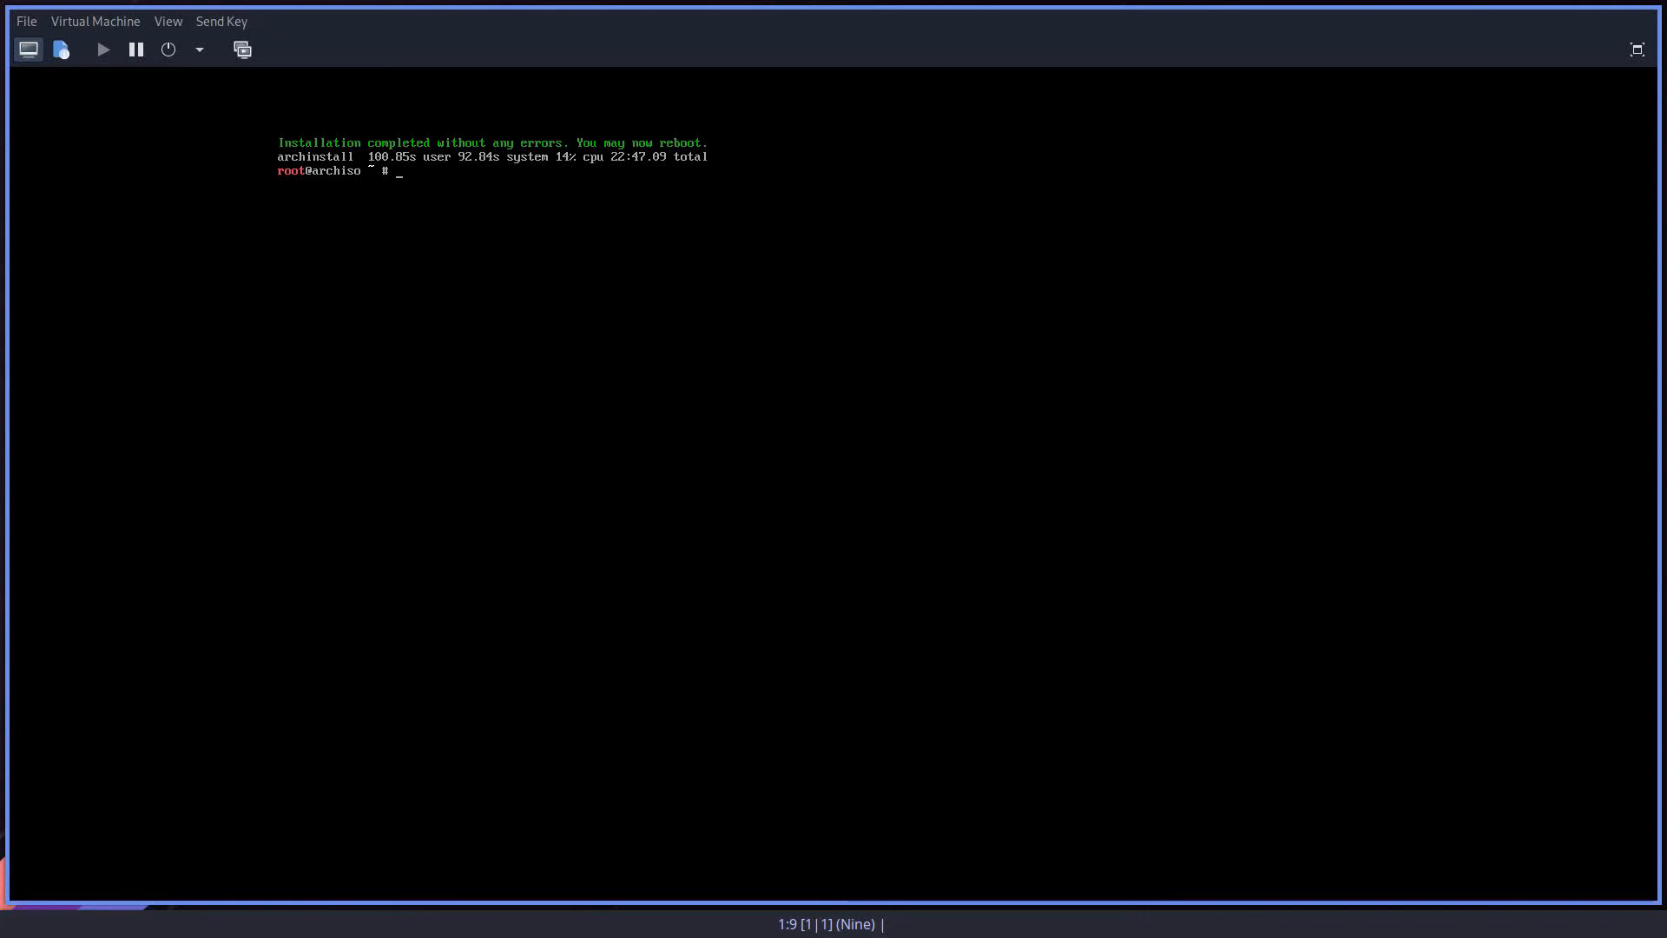
Step: Reboot the virtual machine and boot the existing OS from the install medium into Arch Linux
type("reboot")
key("Return")
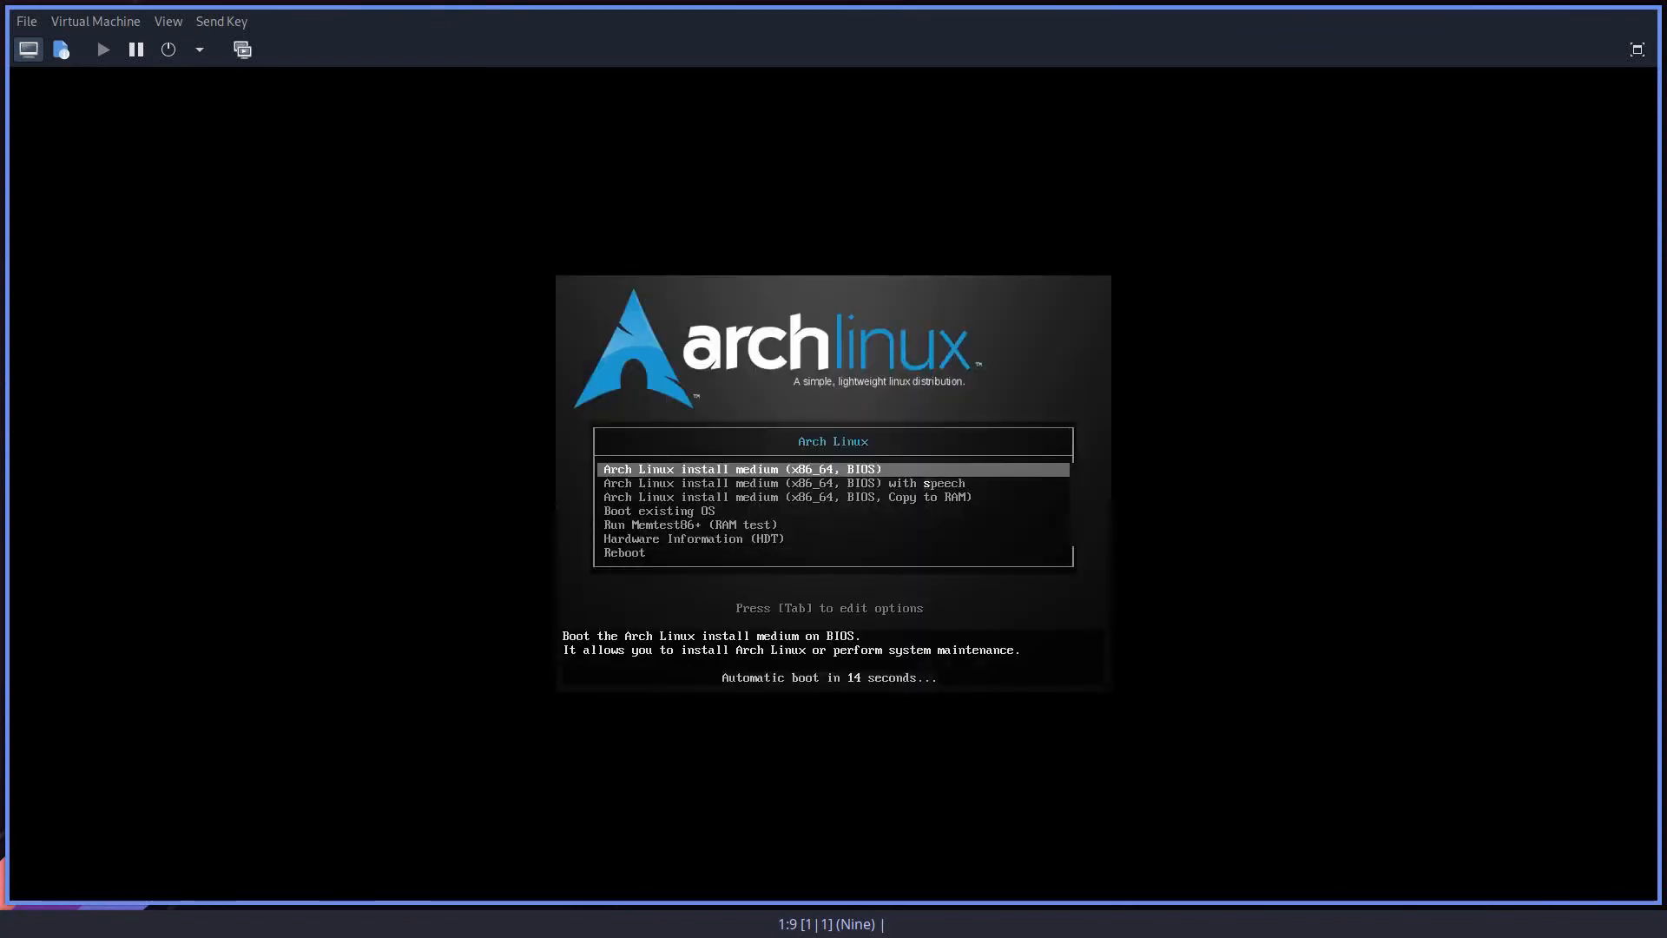
key("Down")
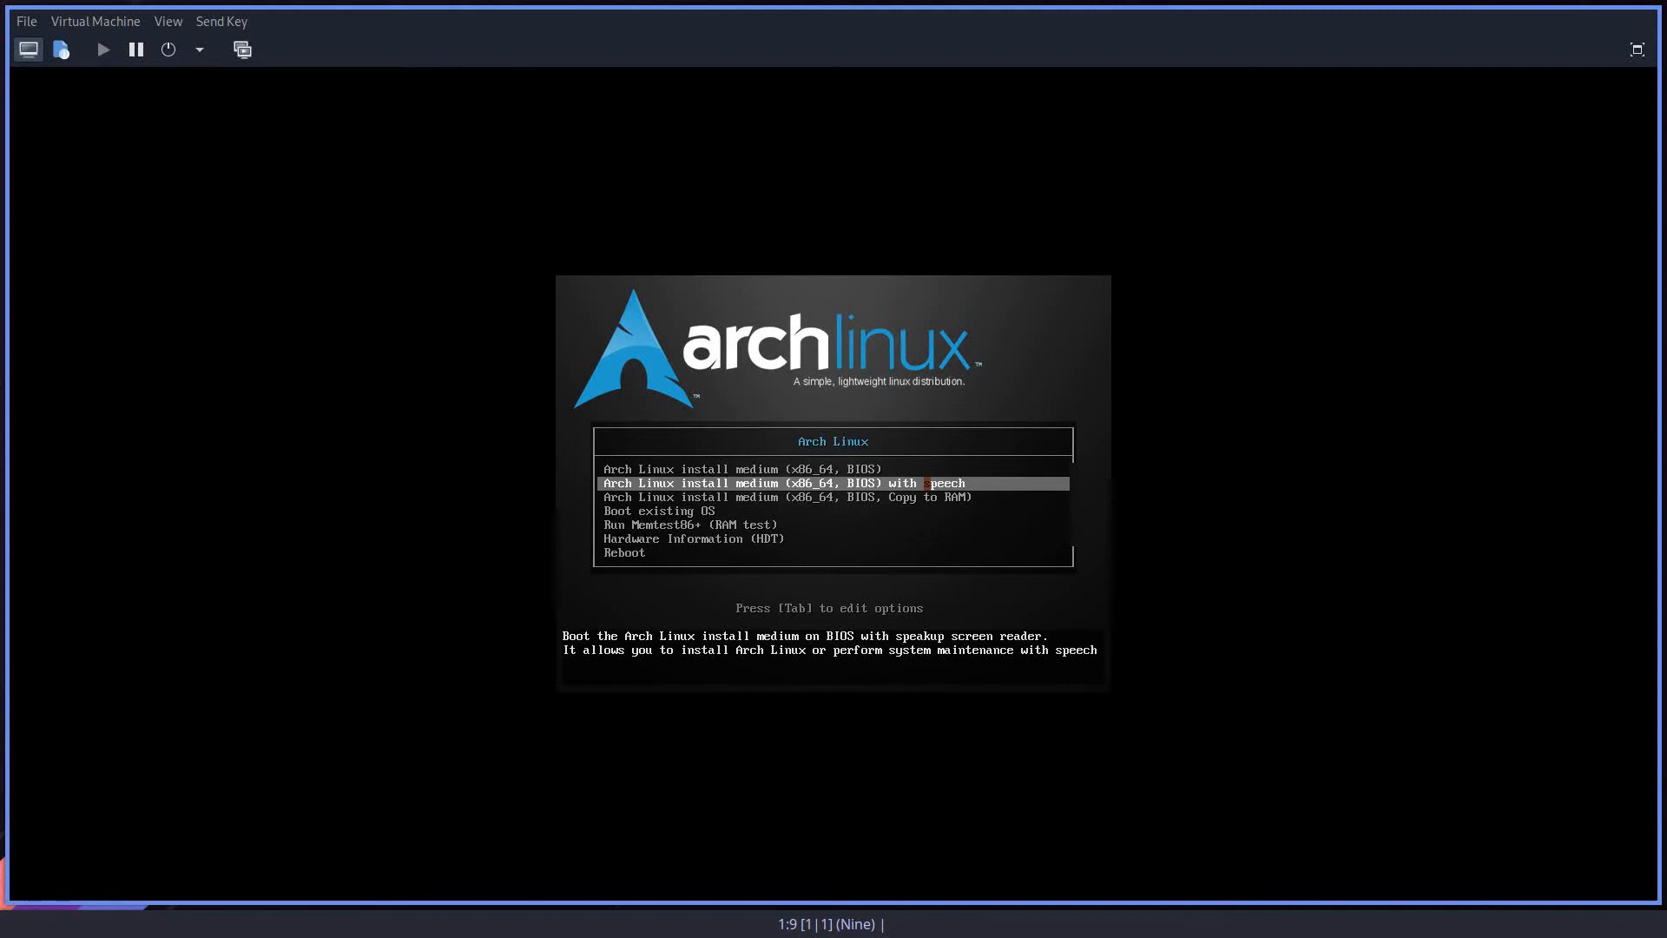
key("Down")
key("Down")
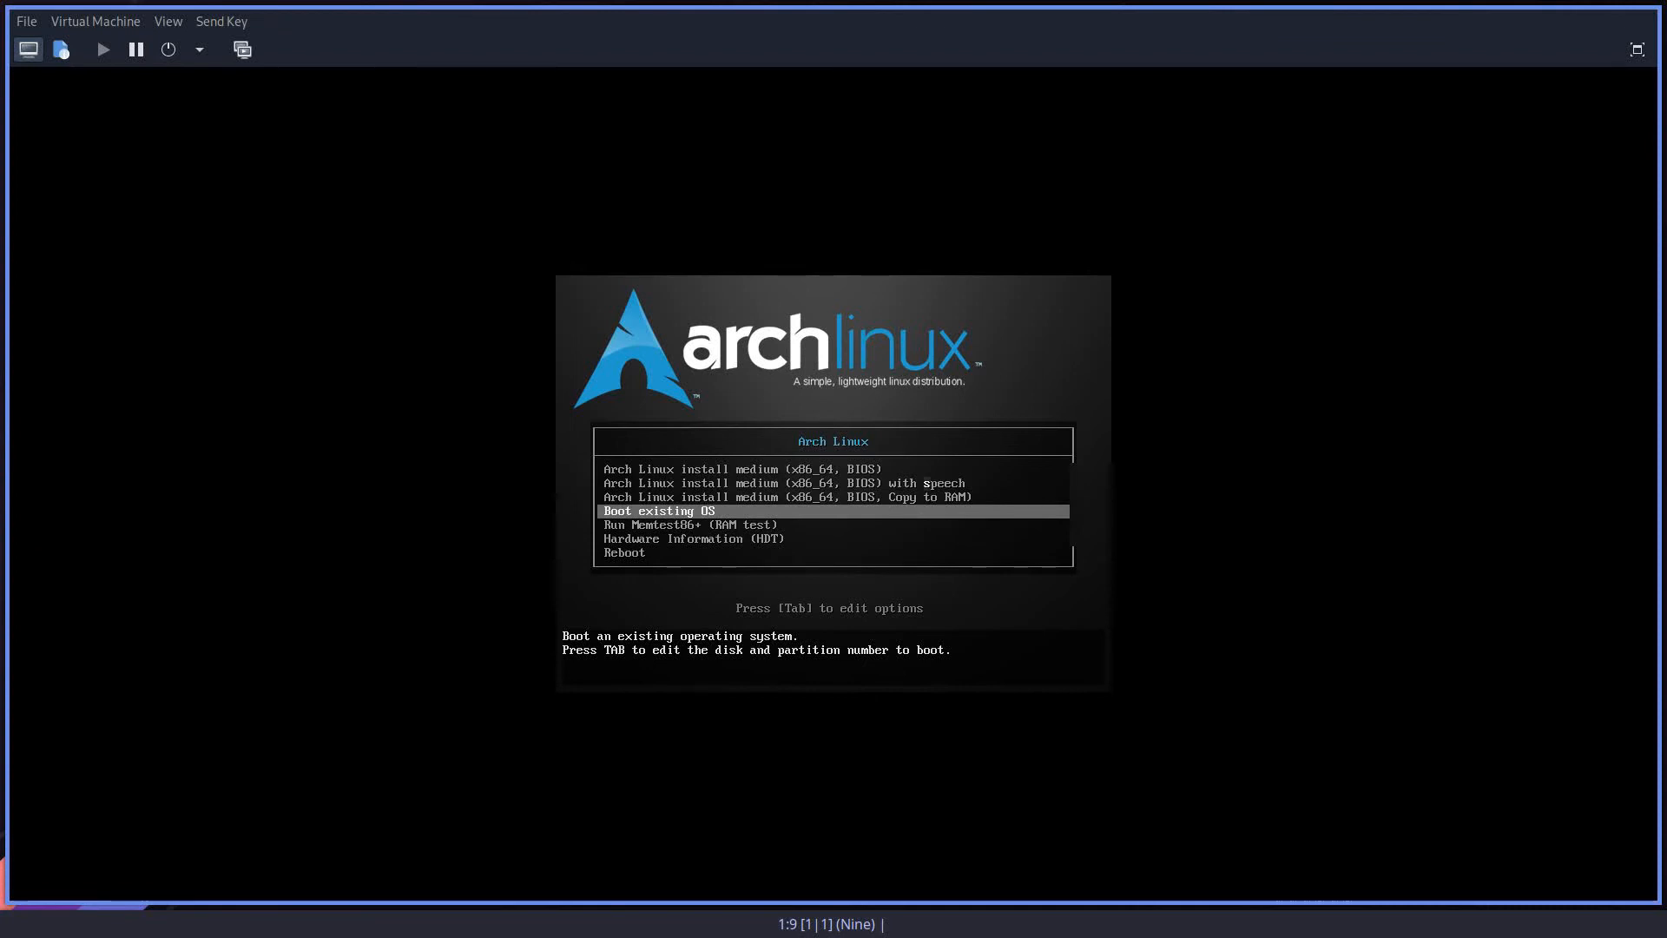
key("Return")
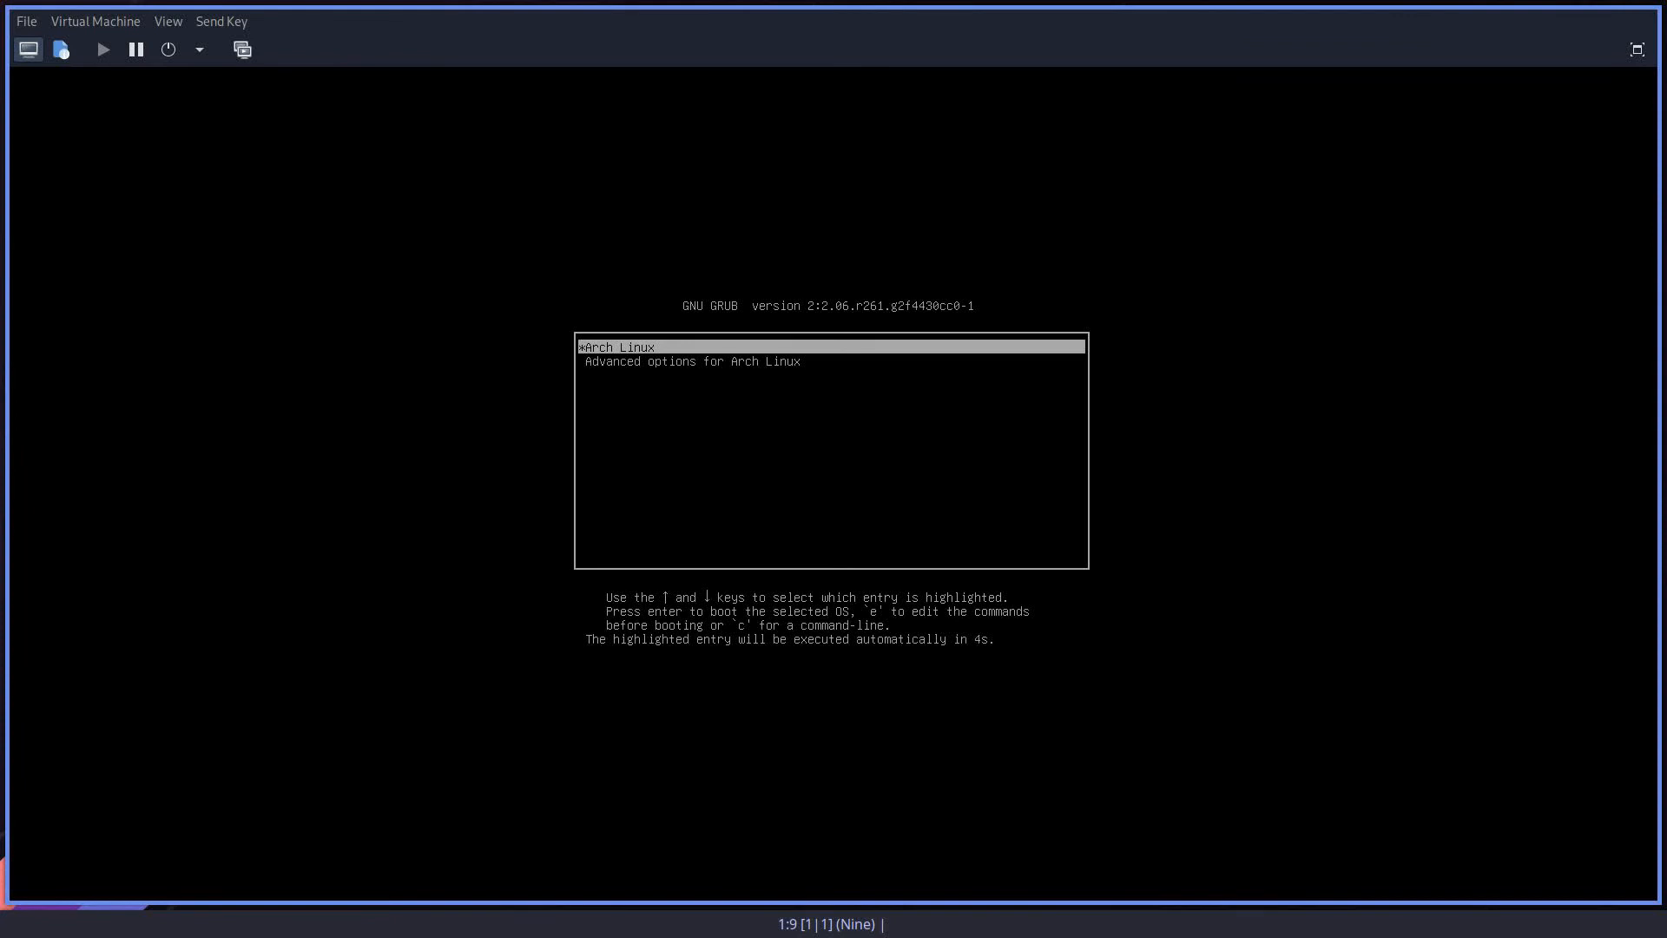
key("Return")
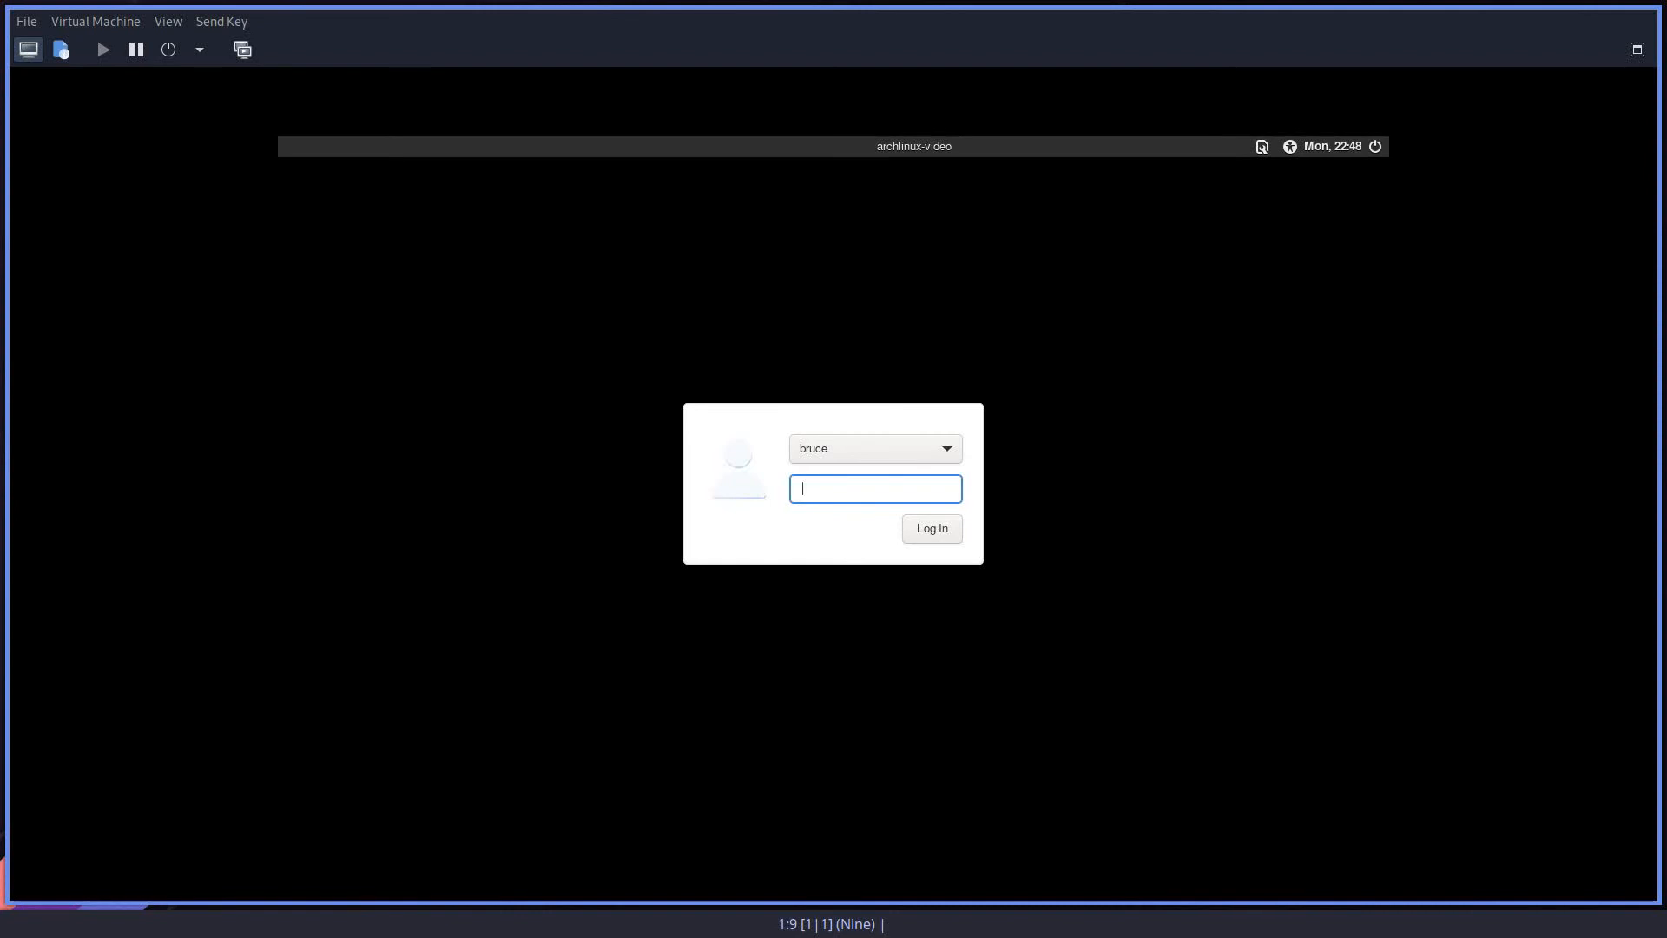
Step: Log in to the installed Cinnamon desktop with the user account's password
type("••")
key("Return")
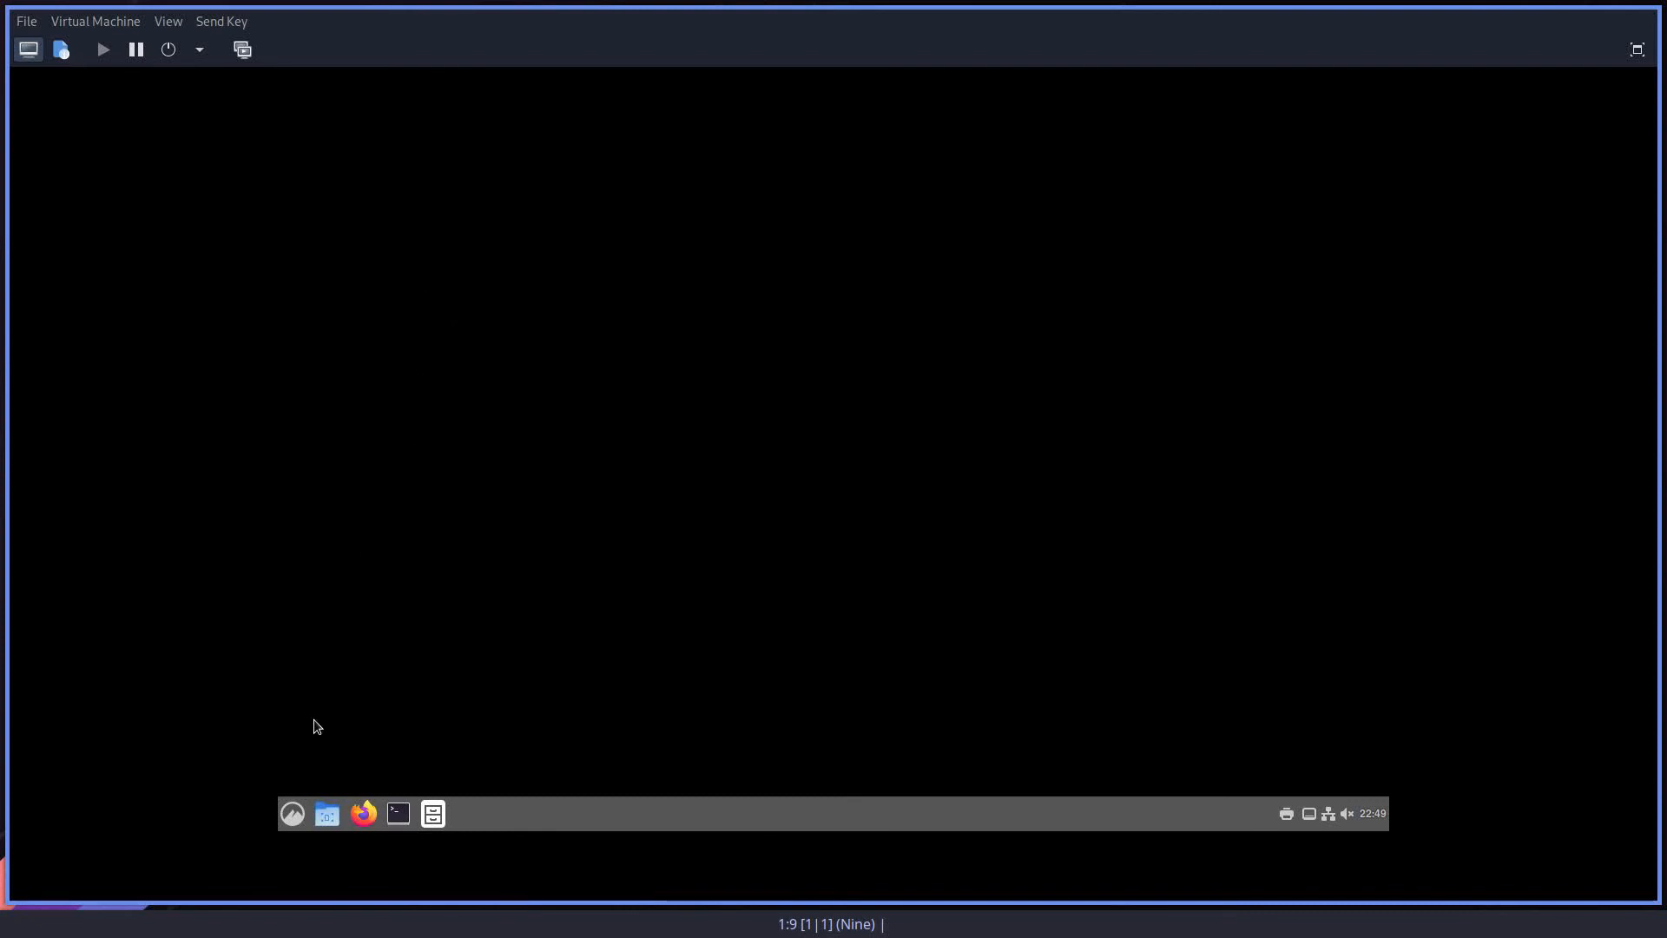
Step: Examine the installed applications by category, covering Accessories, Internet, Sound & Video, Administration and Preferences
left_click(298, 813)
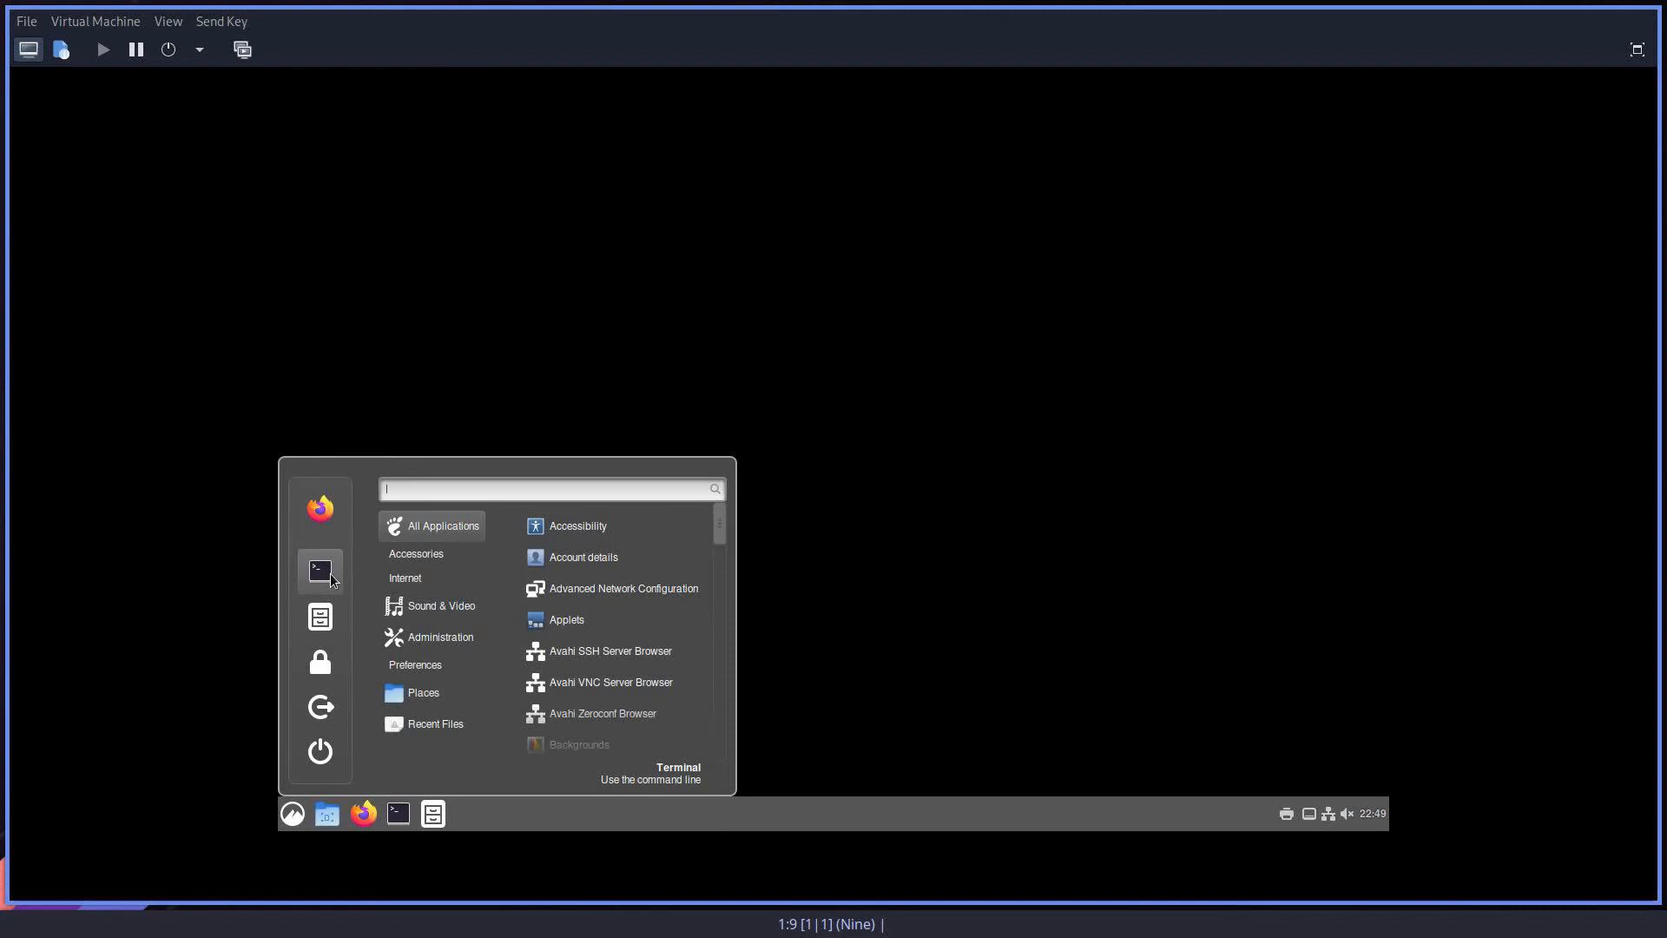
mouse_move(416, 563)
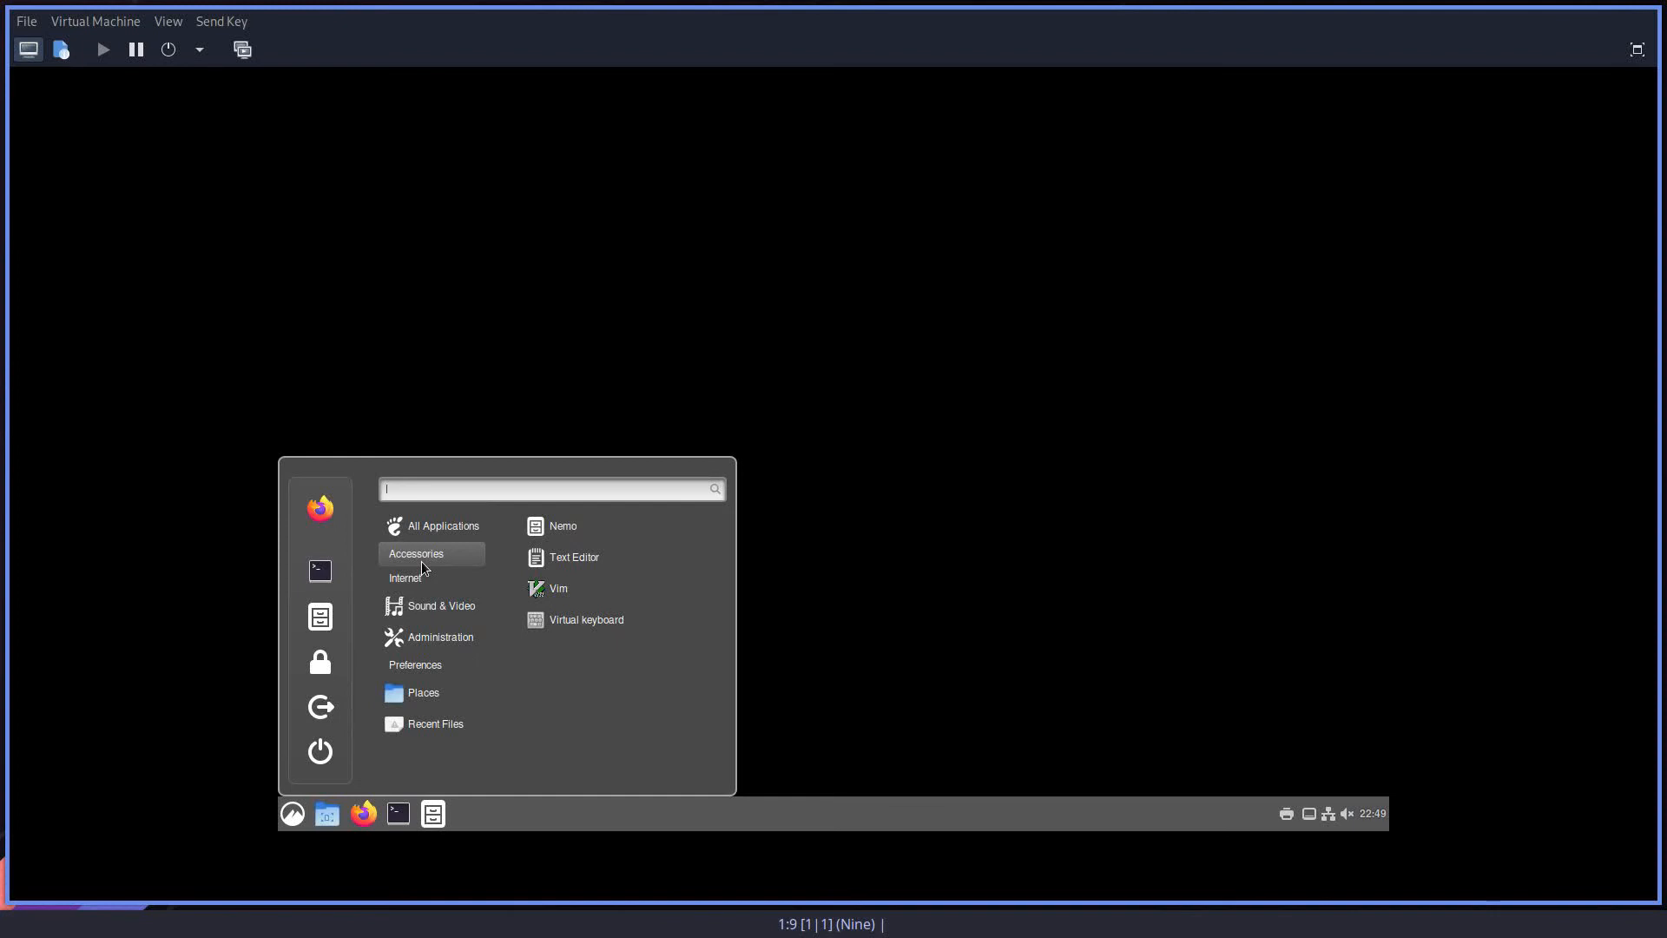
mouse_move(425, 577)
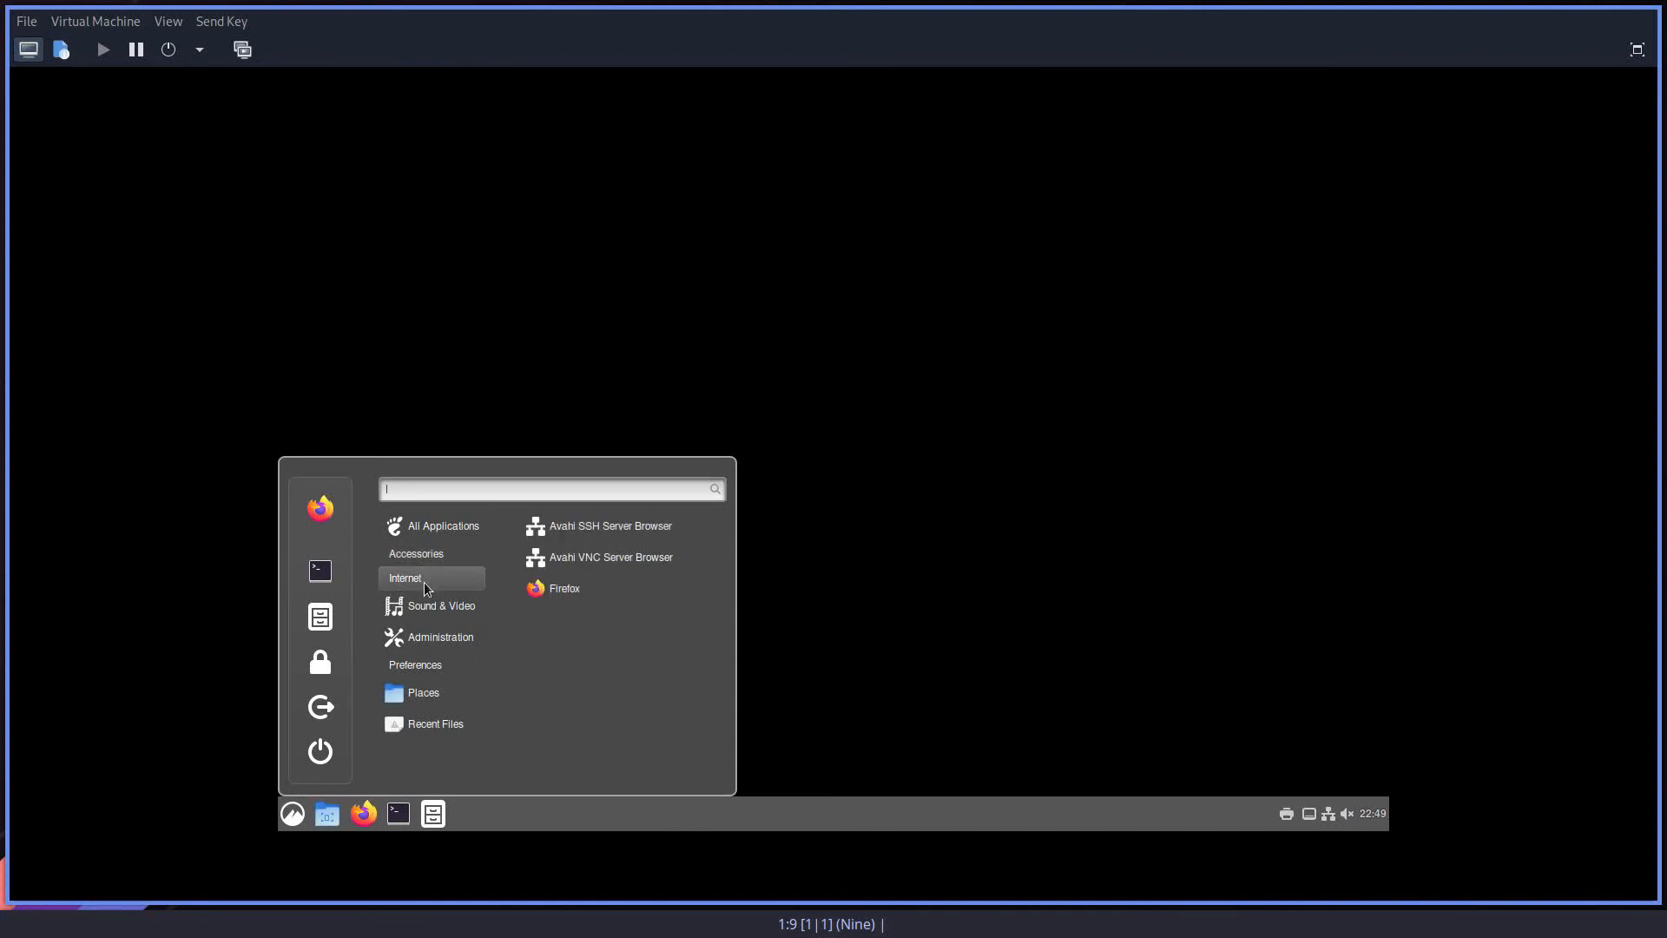
mouse_move(433, 610)
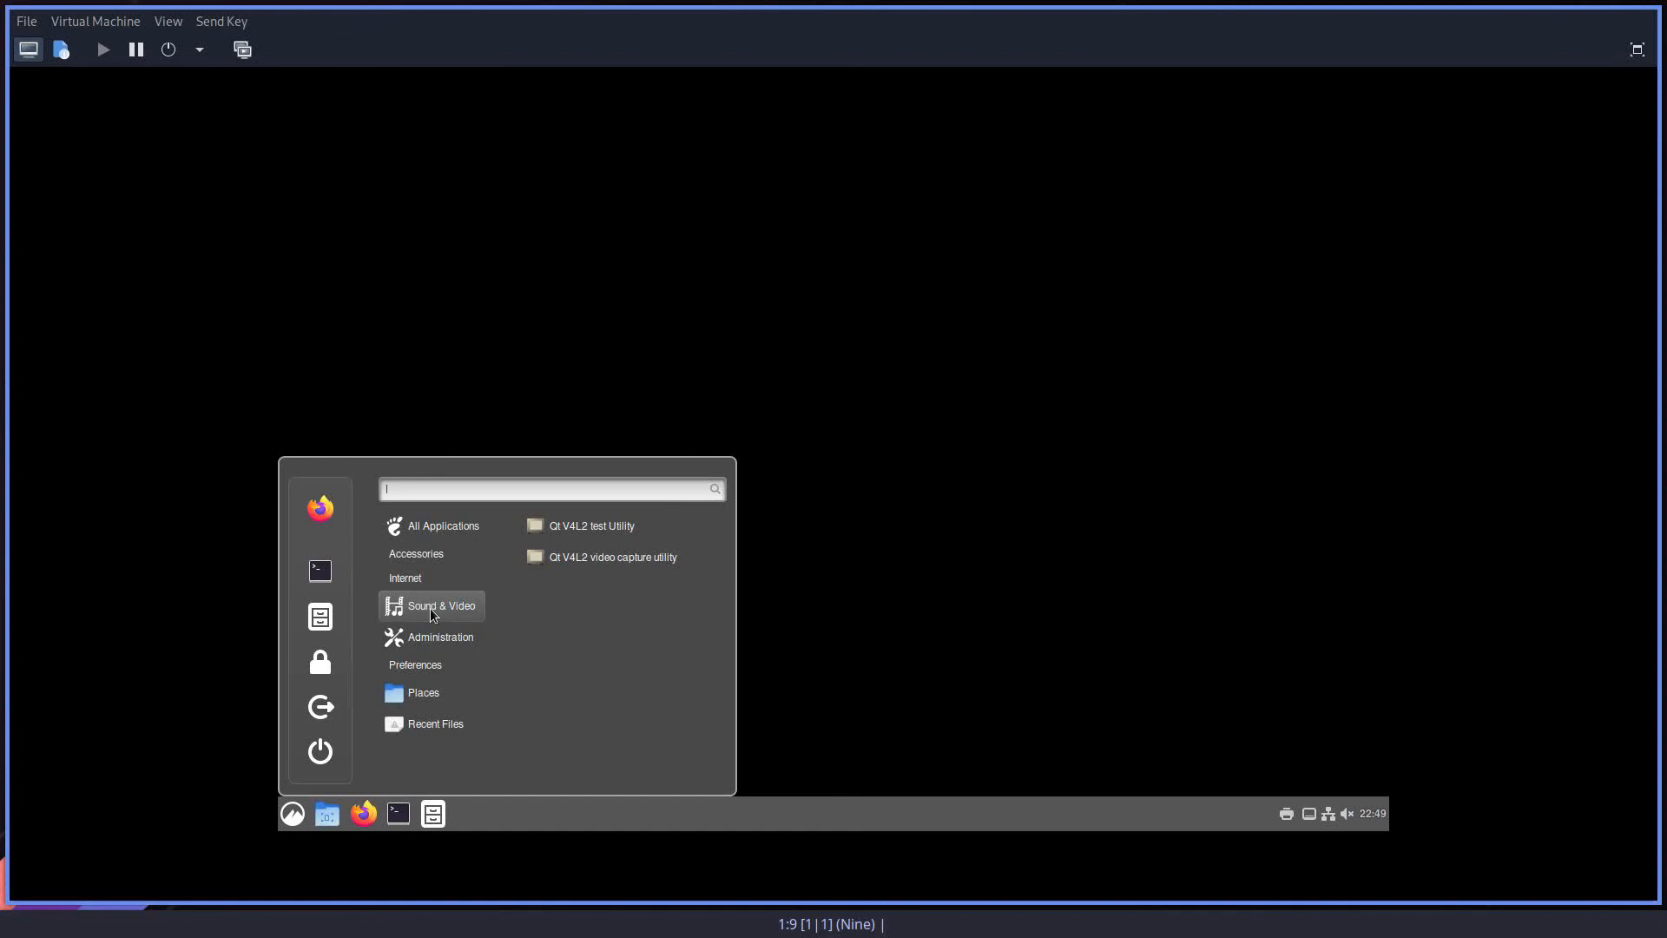
mouse_move(427, 651)
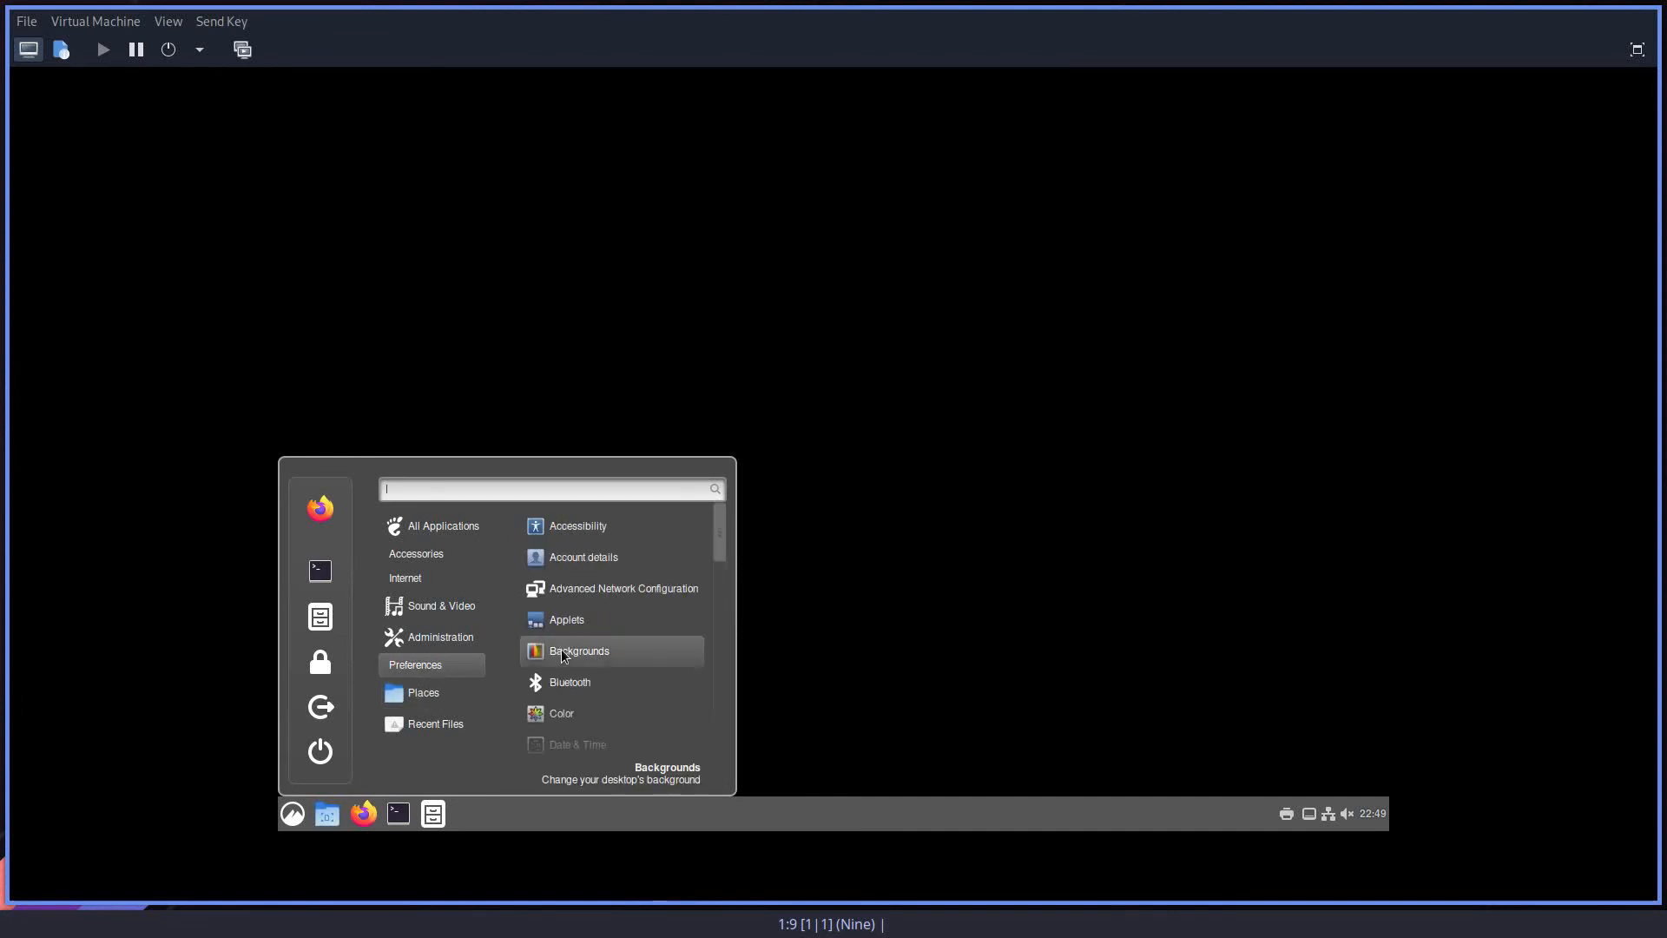
scroll(561, 648, "down", 3)
scroll(561, 648, "down", 6)
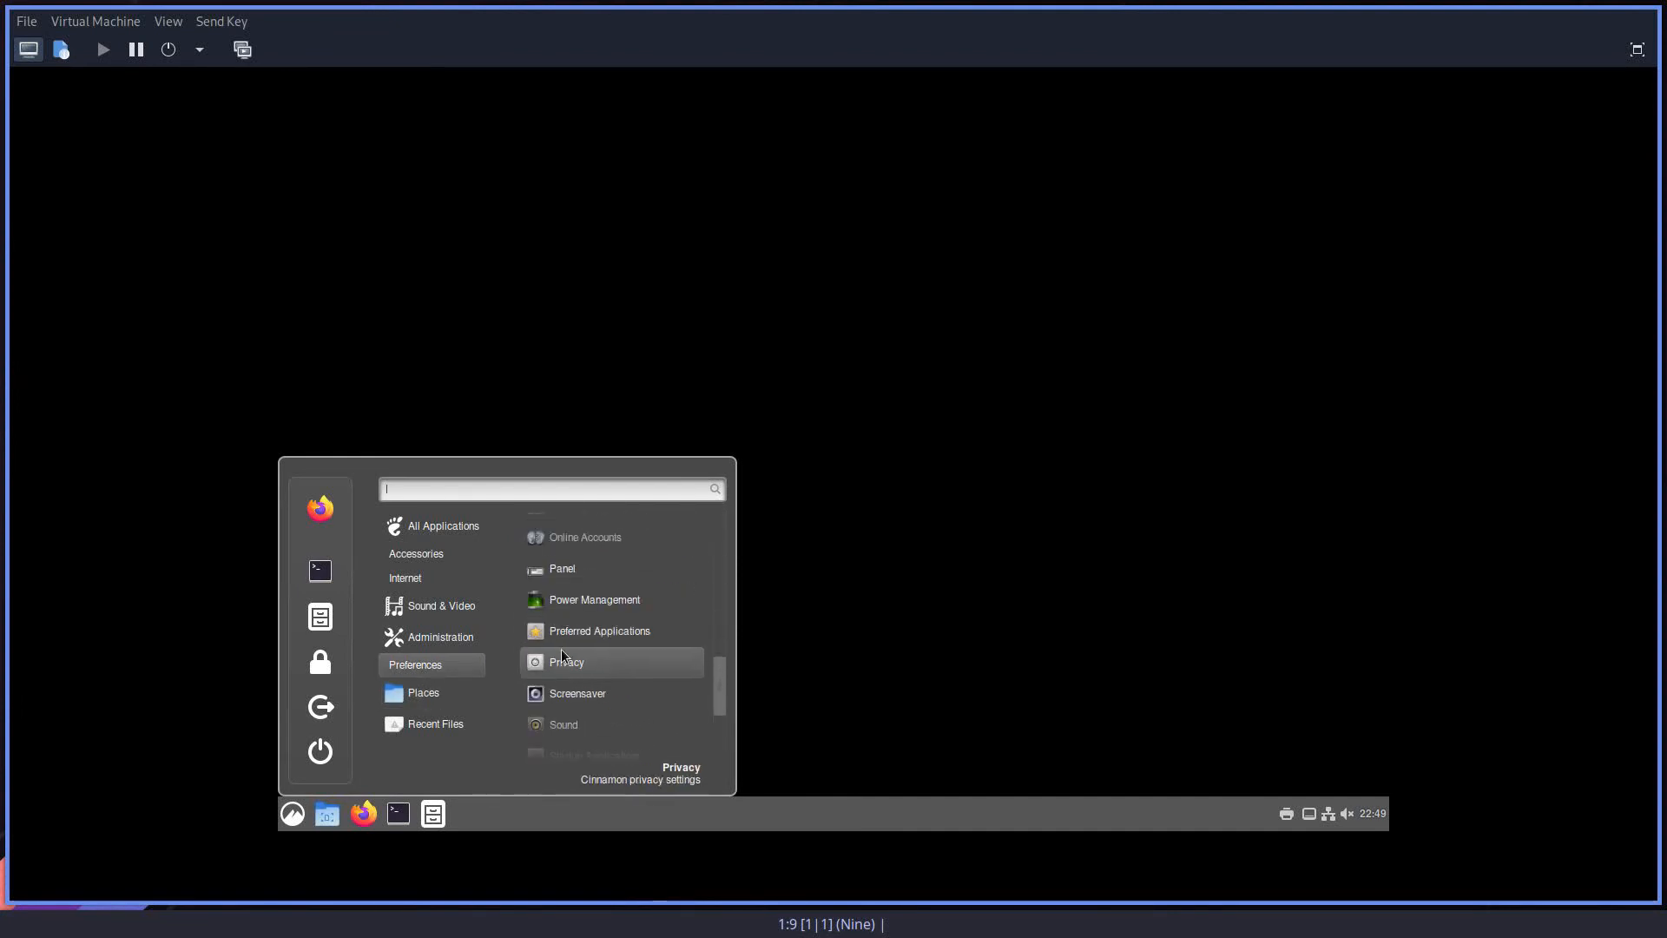
scroll(561, 651, "up", 6)
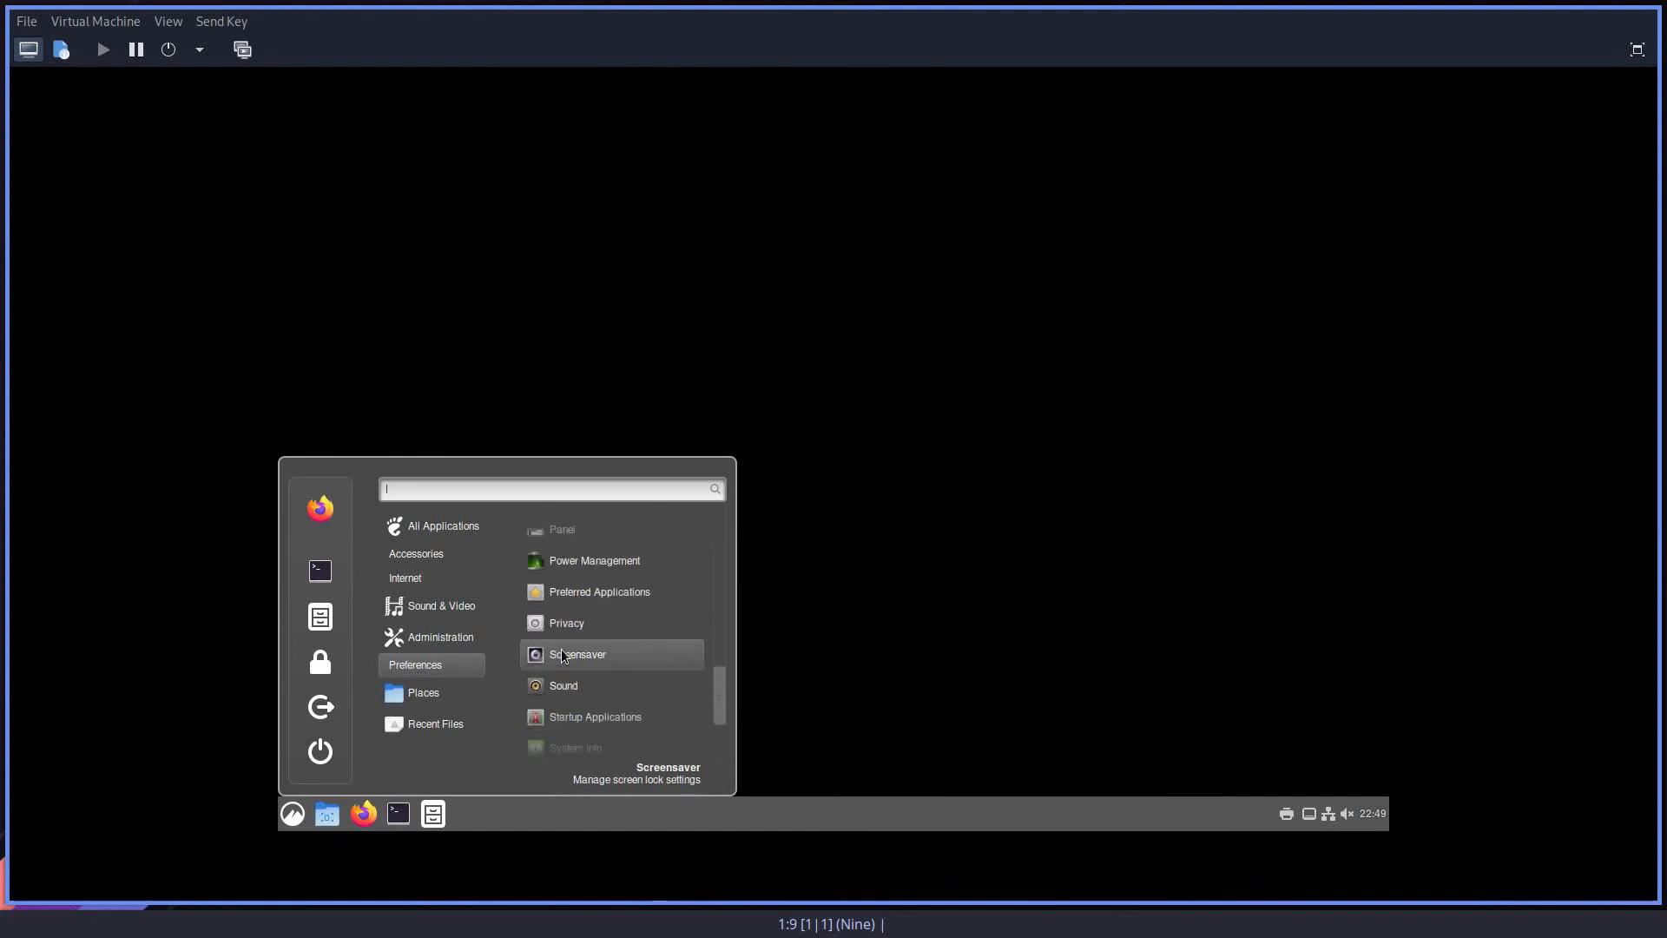
scroll(562, 653, "up", 4)
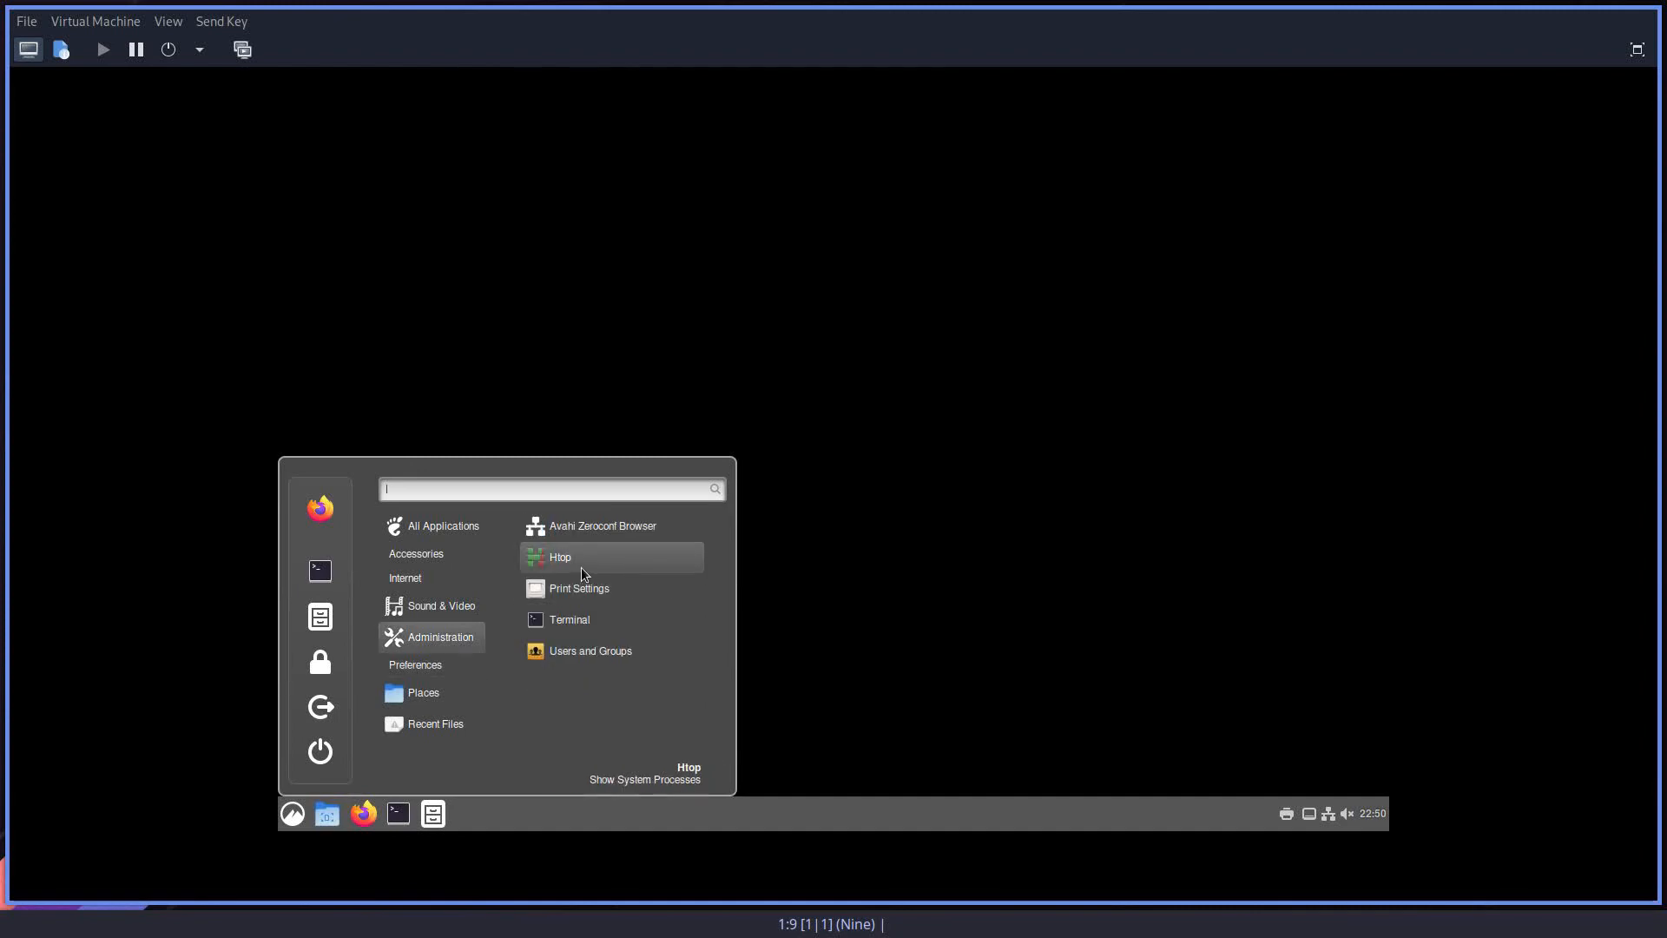
Step: Launch Htop from the Administration applications and widen its terminal window so the process commands have more room
left_click(583, 573)
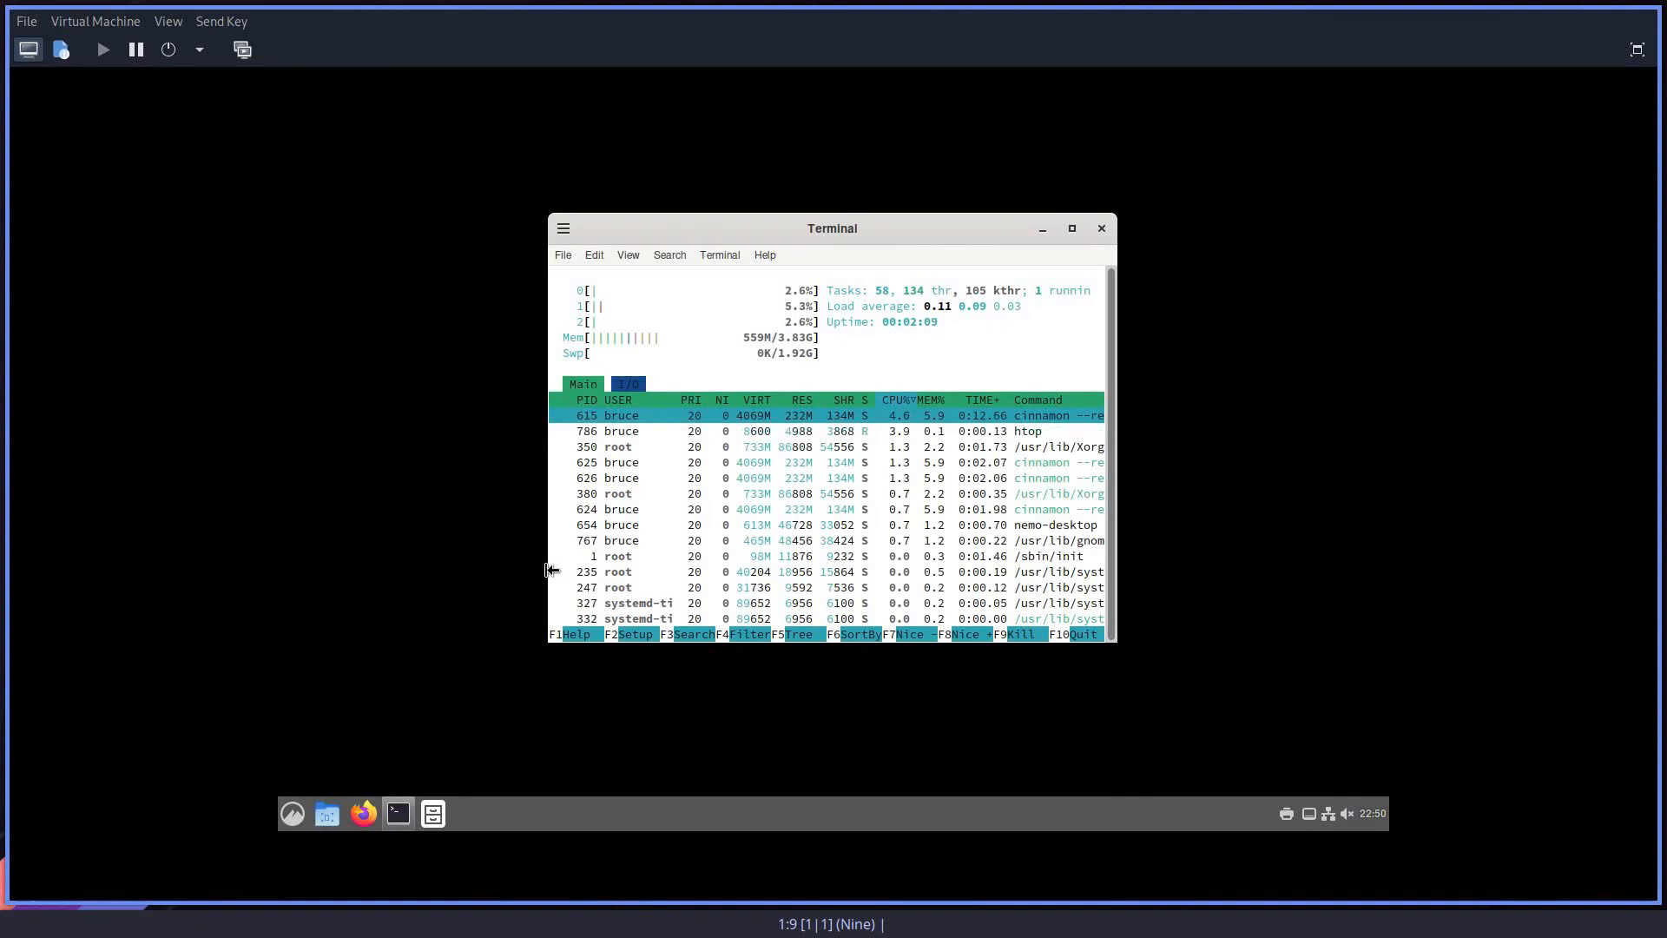
left_click_drag(547, 571, 320, 605)
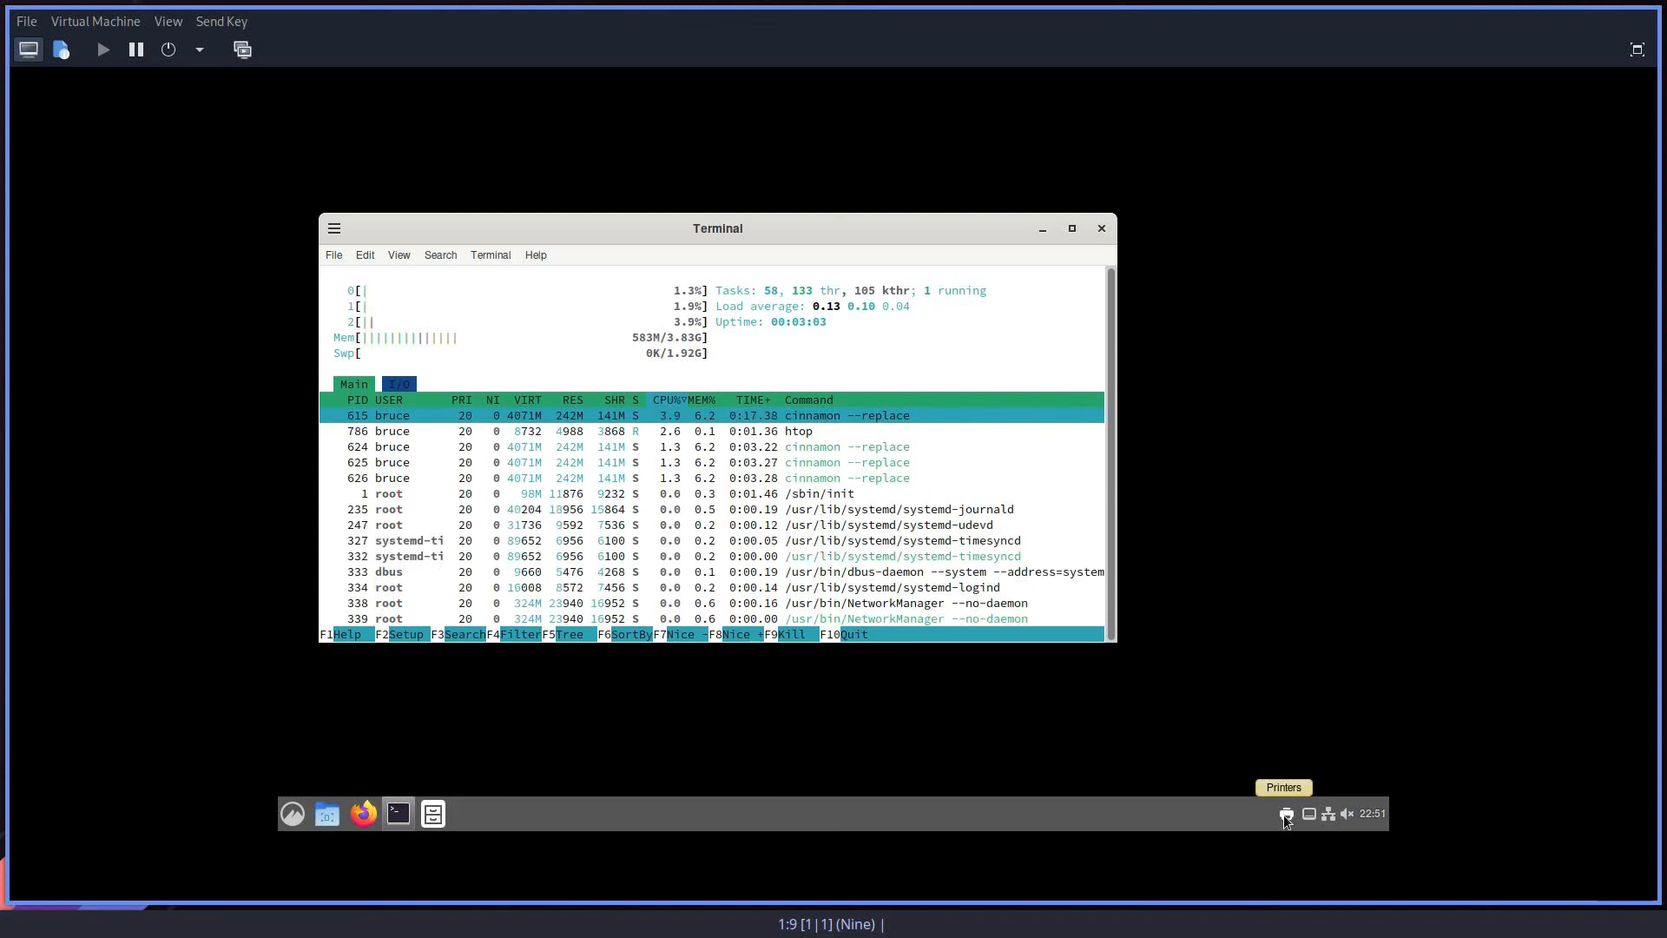
Step: Raise the muted system sound volume above zero and dismiss the volume control
left_click(1348, 816)
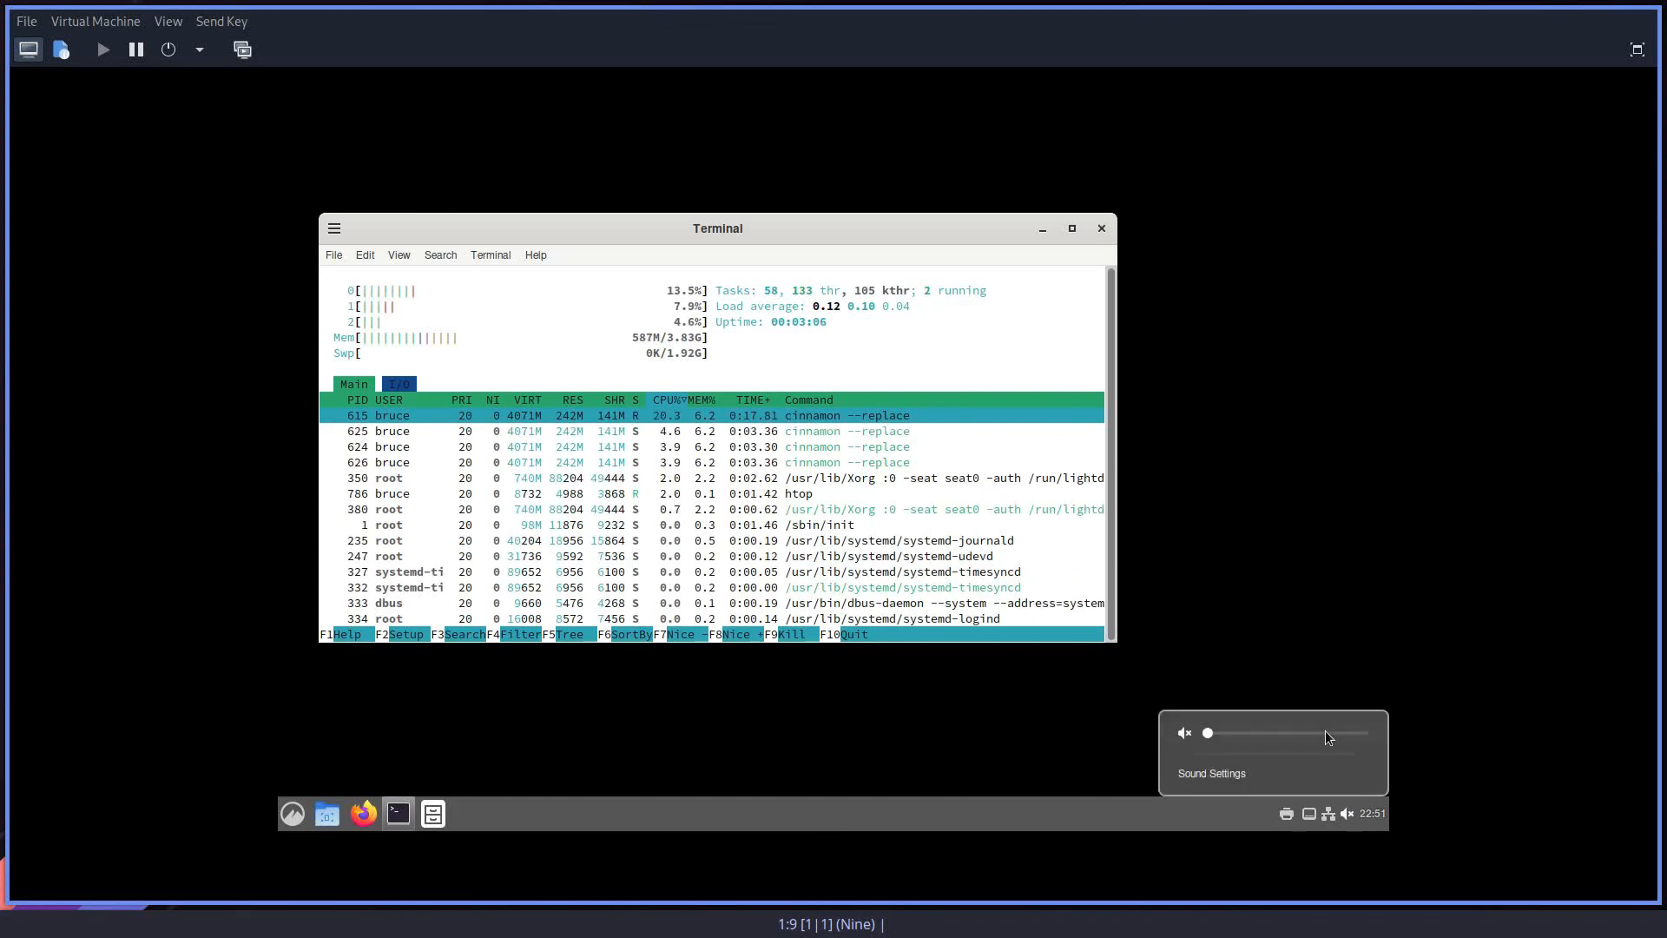
scroll(1283, 736, "up", 6)
left_click(1016, 722)
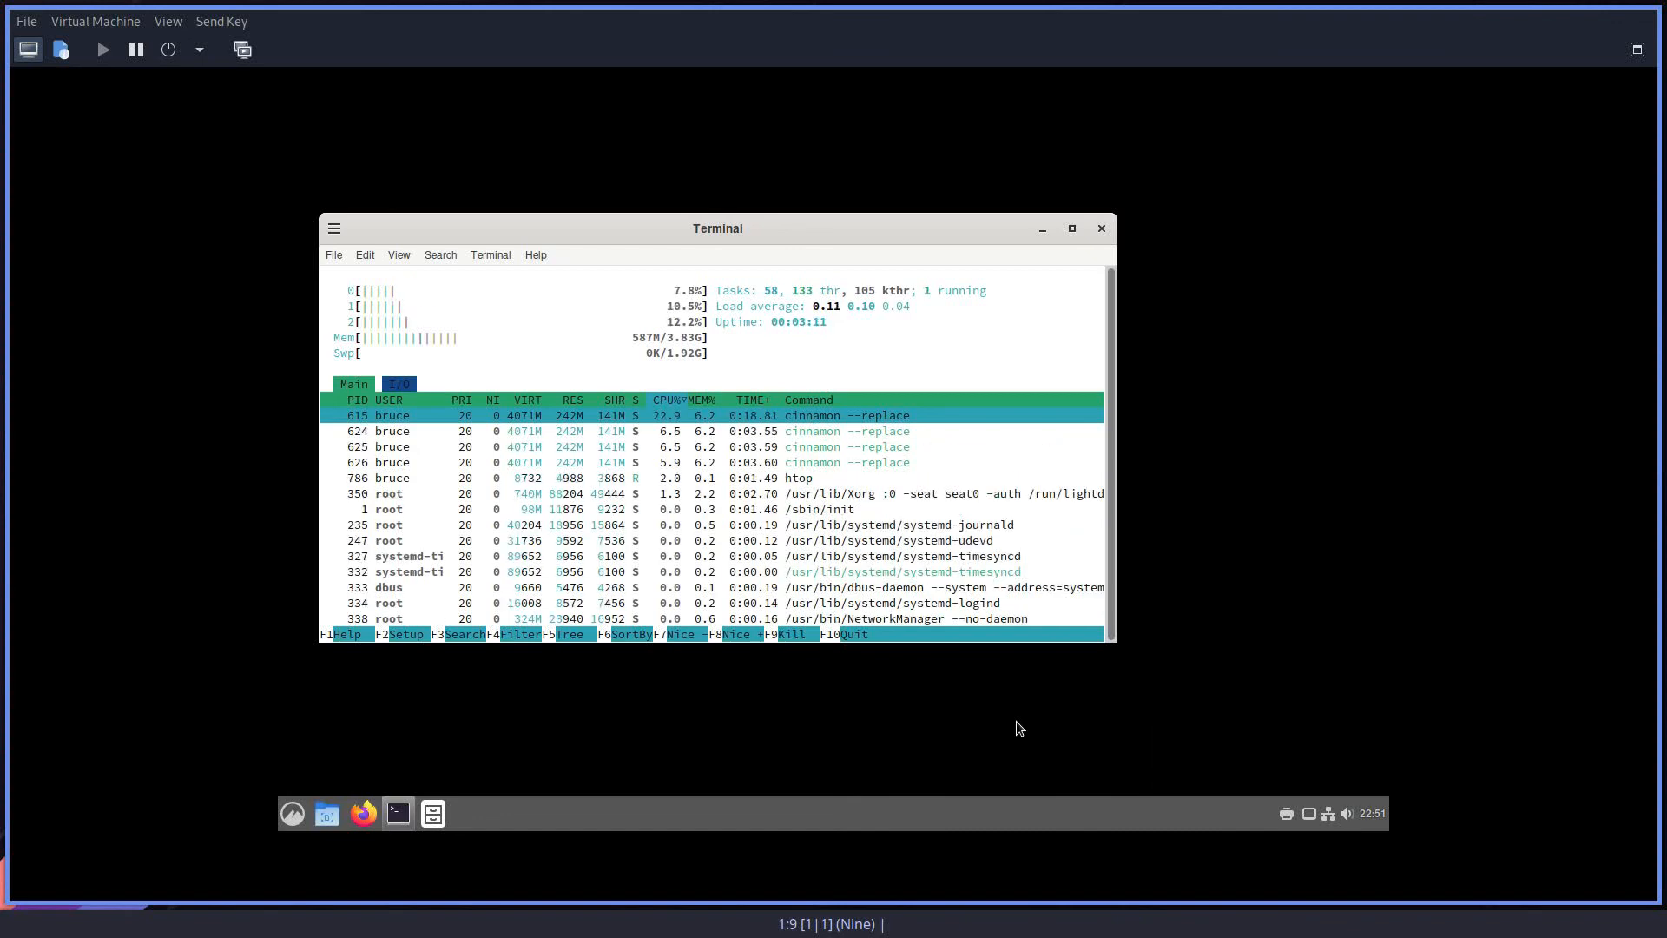